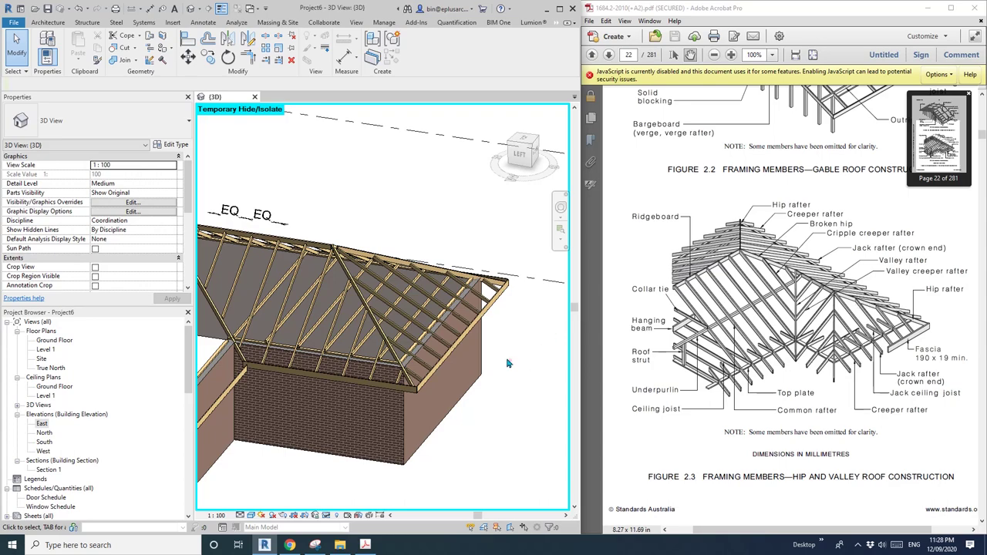
Step: Close the existing roof framing project without saving its changes
shift+middle_drag(434, 315, 265, 123)
click(255, 97)
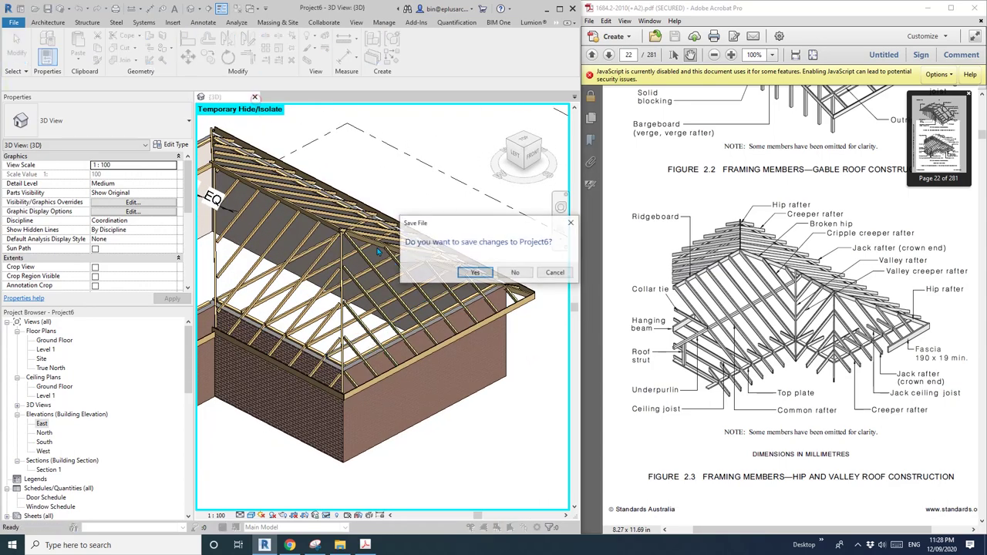
click(515, 273)
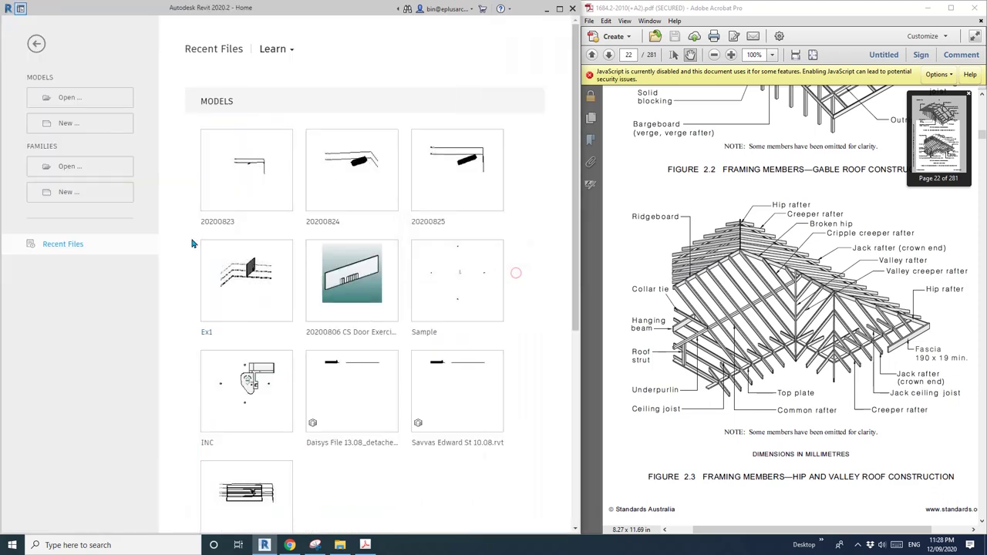
Step: Create a new project from a different template than the Construction Template
click(66, 123)
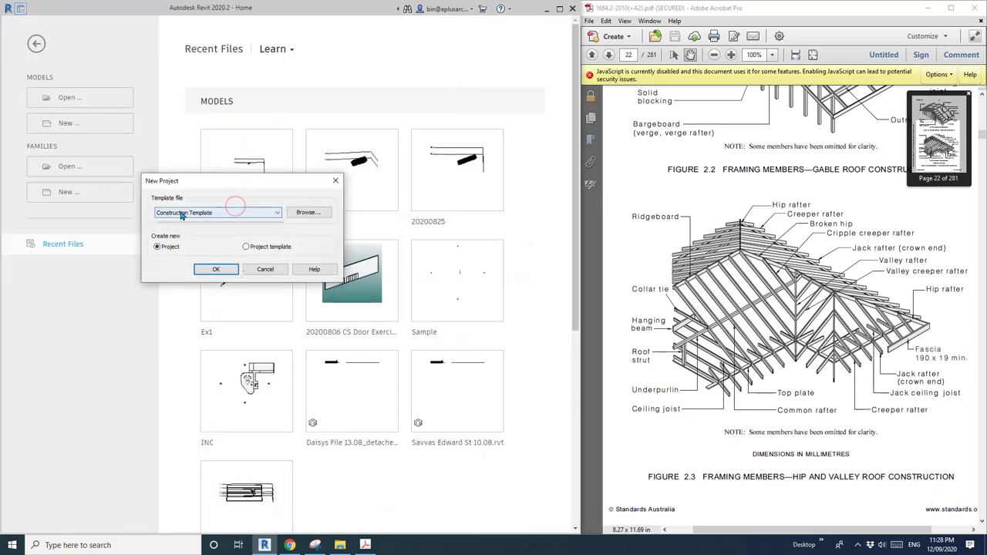
click(232, 213)
click(165, 232)
click(231, 271)
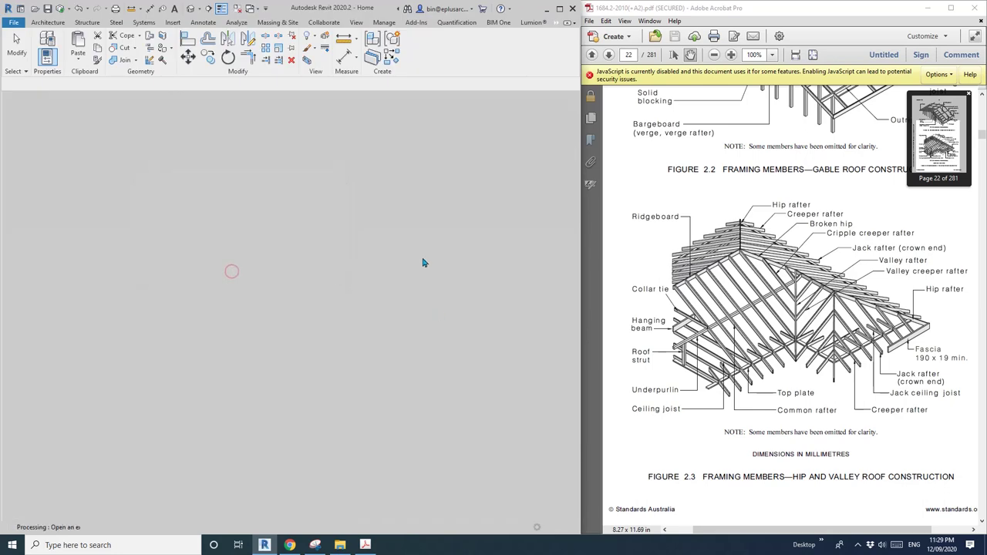
Step: Draw a closed L-shaped outline of six Brick veneer - 250 timber walls on the ground floor, with a southern leg about 3800 mm wide
scroll(347, 354, up, 2)
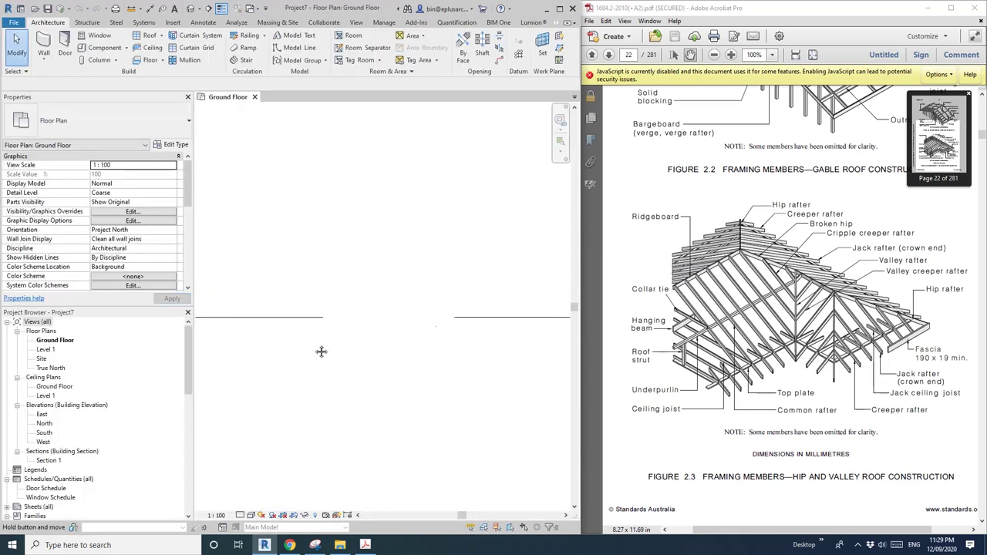
key(w)
key(a)
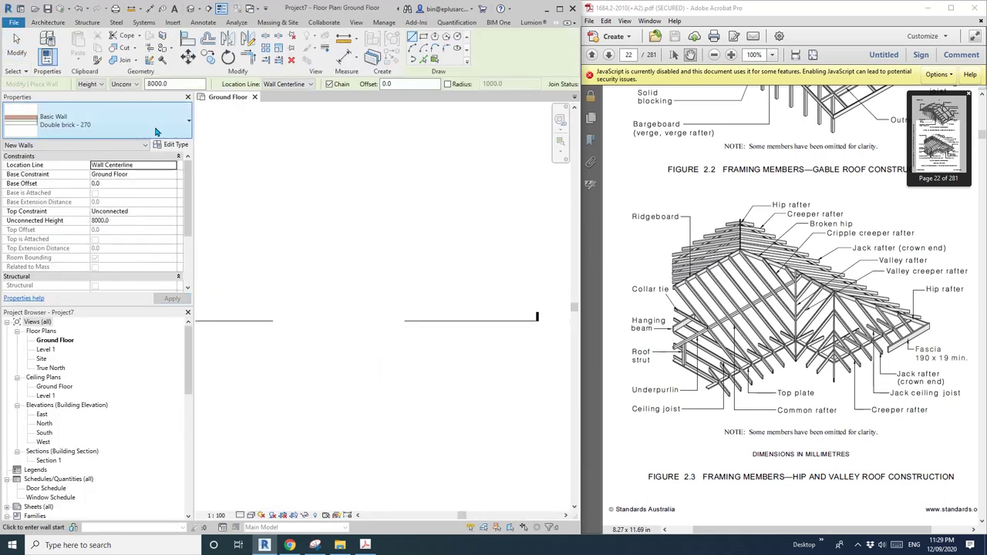
click(137, 121)
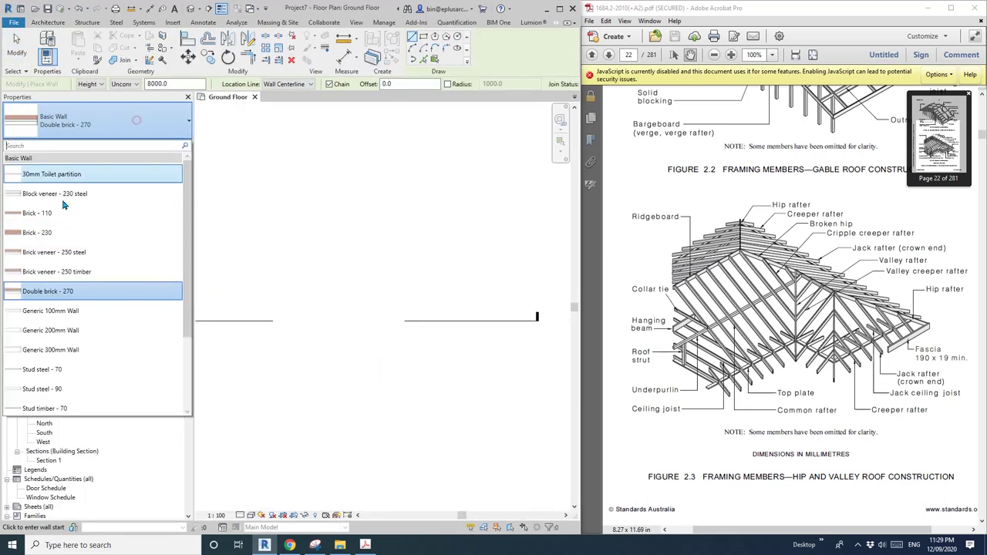
click(56, 272)
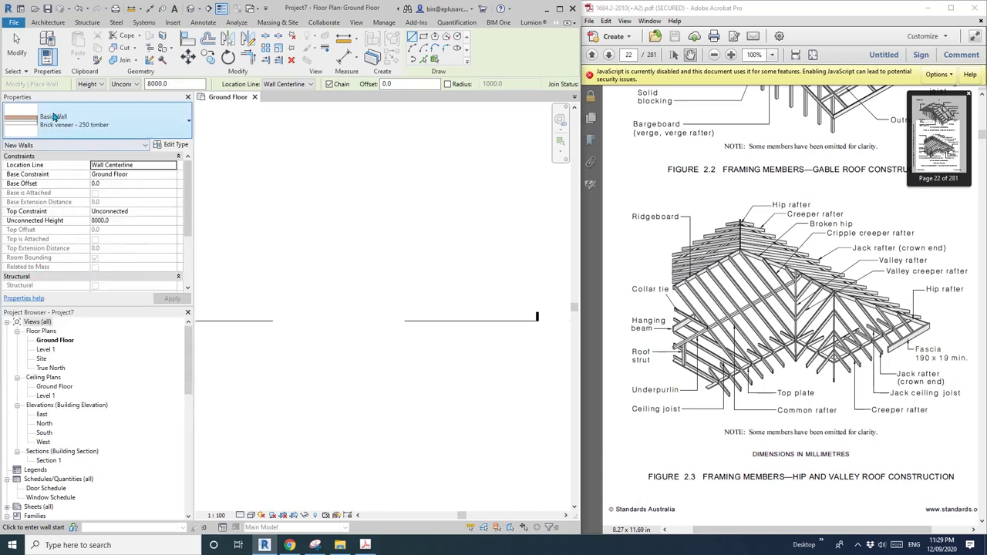
click(323, 253)
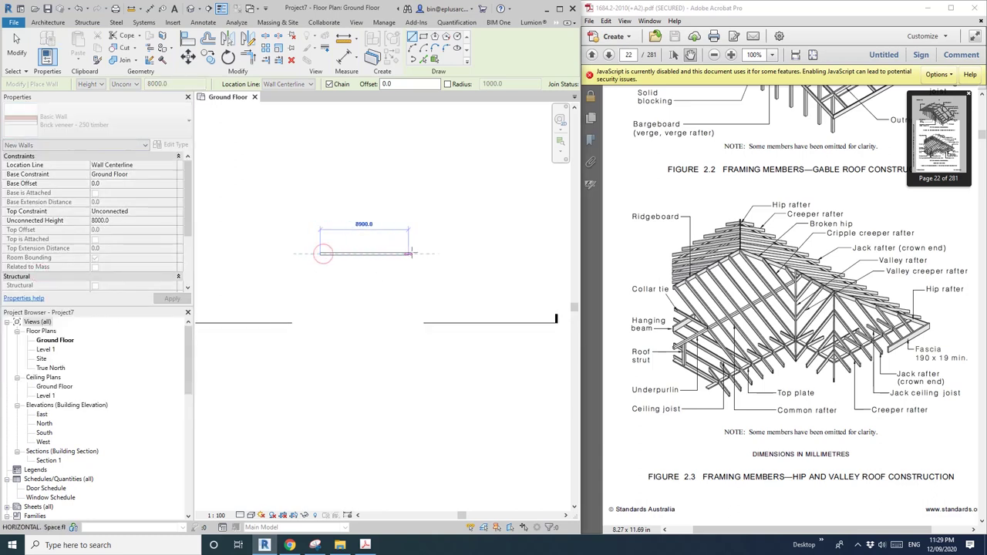
click(414, 253)
click(415, 325)
click(376, 327)
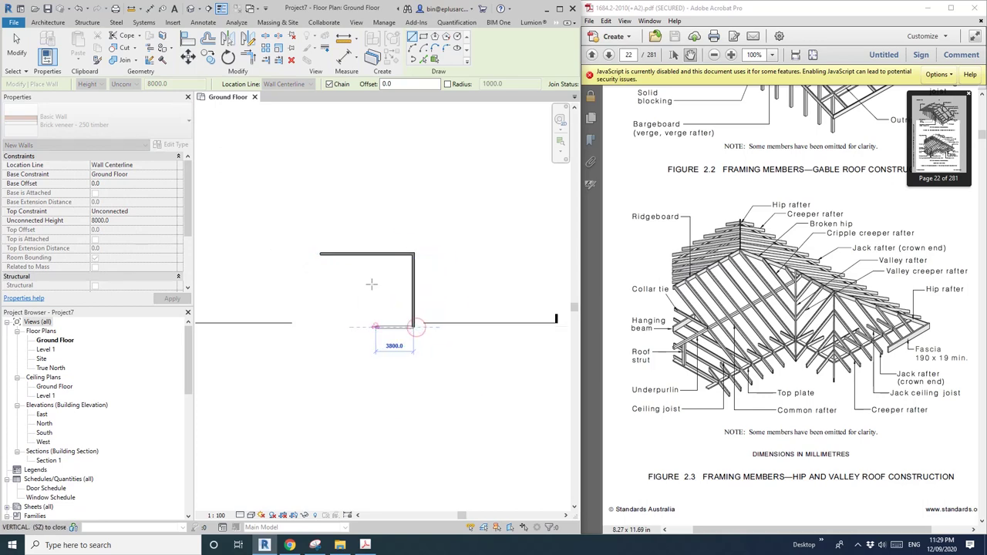
click(376, 278)
click(320, 278)
click(320, 253)
scroll(417, 259, up, 2)
key(Escape)
key(Escape)
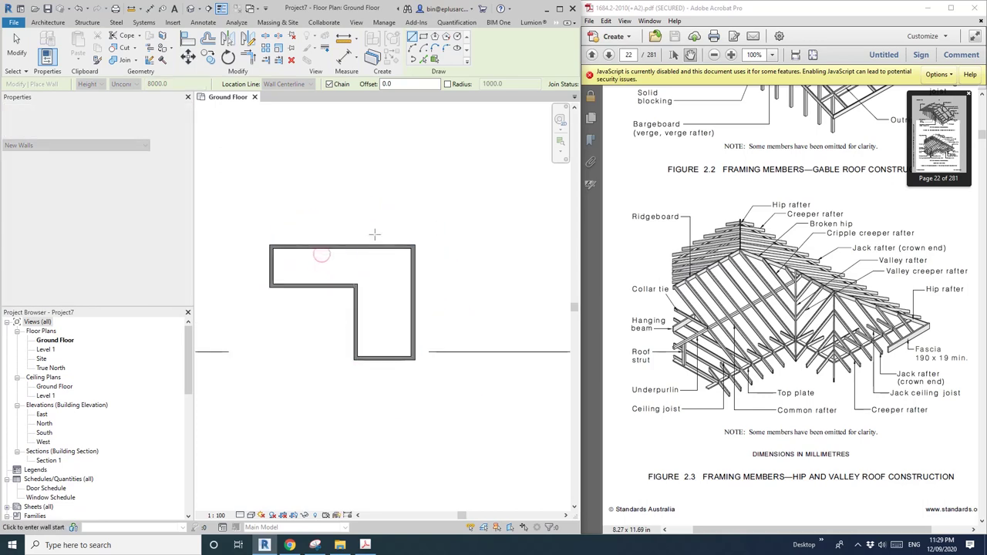
Step: Set the distance between the north wall and the opposite inner-corner wall to 6000 mm
click(370, 249)
click(439, 270)
text(6000)
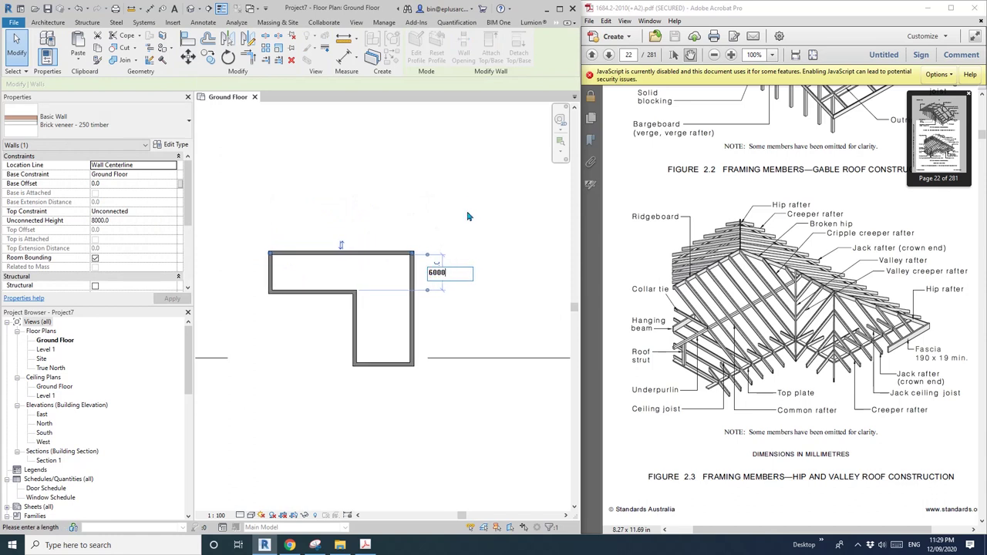
key(Return)
Step: Reposition the east wall so the southern leg of the L is 6000 mm wide
click(414, 311)
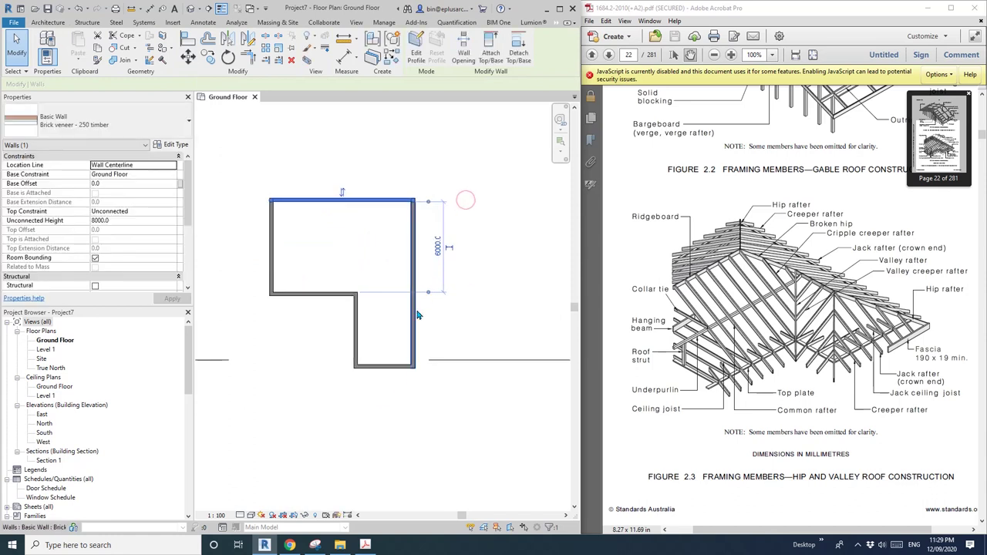
click(386, 392)
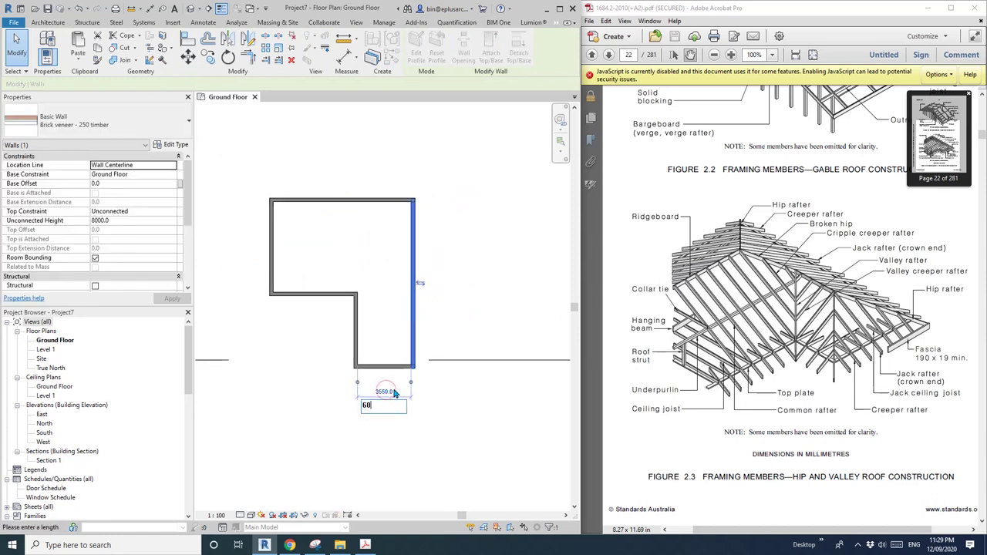
text(6000)
key(Return)
click(481, 280)
Step: Shorten the southern leg by moving its end wall north, leaving a projection of about 2900 mm
scroll(388, 306, up, 2)
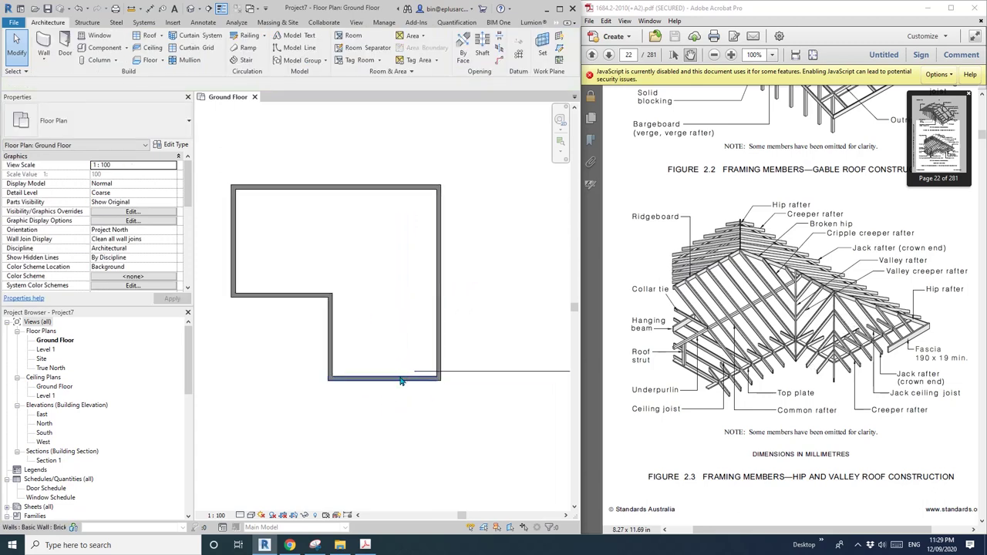
drag(402, 379, 401, 350)
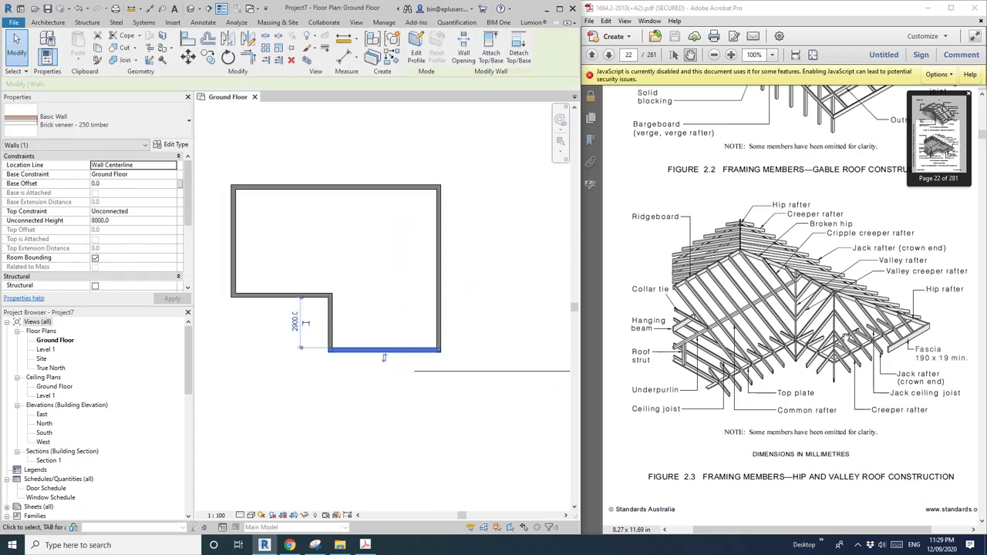
scroll(254, 348, up, 2)
mouse_move(408, 327)
middle_down()
mouse_move(387, 332)
mouse_move(413, 333)
middle_up()
click(387, 332)
Step: Set the top constraint of all six connected walls to Ground Floor with a top offset of 3000 mm
scroll(386, 331, down, 1)
key(Tab)
click(264, 220)
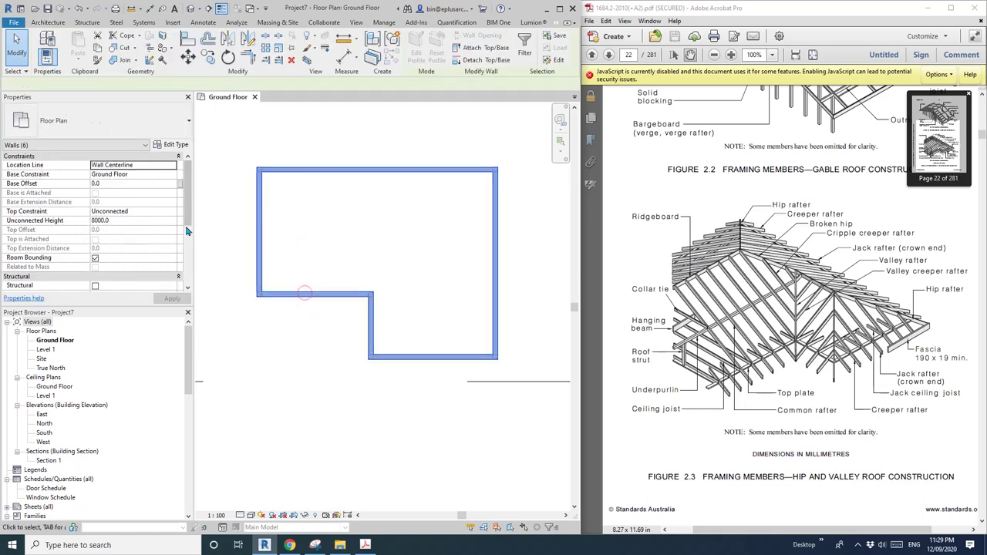
click(171, 211)
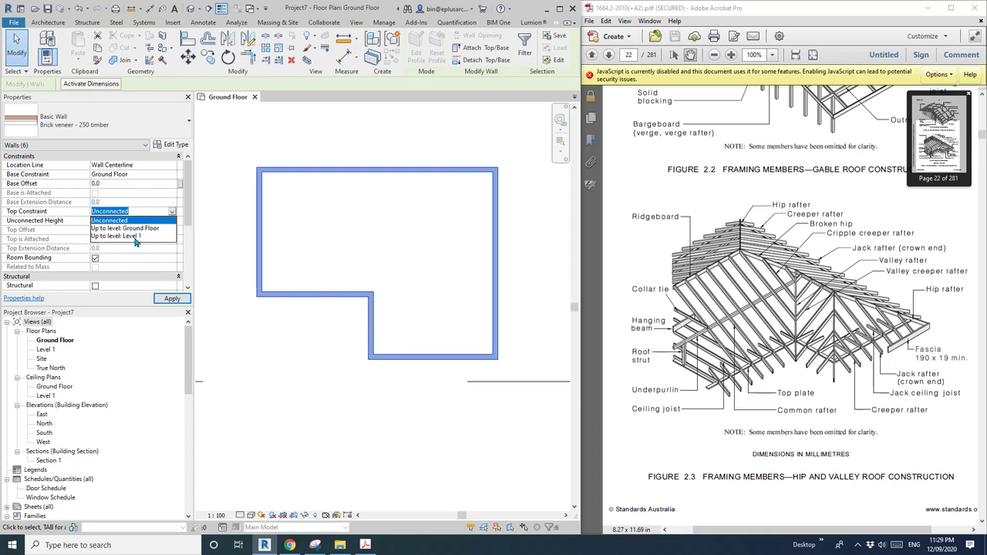
click(140, 230)
click(139, 231)
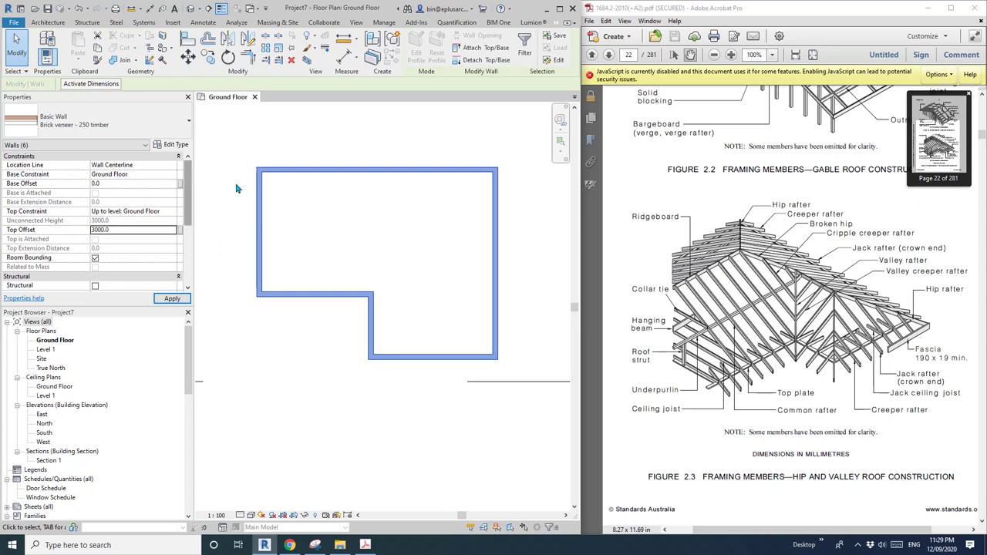
Step: Create a sloped footprint roof on Level 1 from all six walls, with a 600 mm overhang
middle_drag(425, 244, 409, 248)
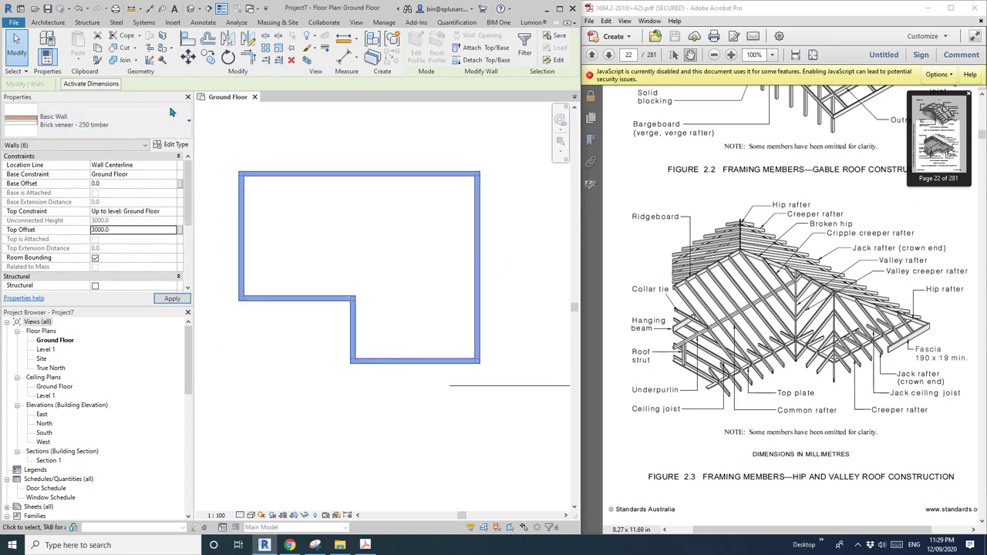
click(51, 23)
click(143, 37)
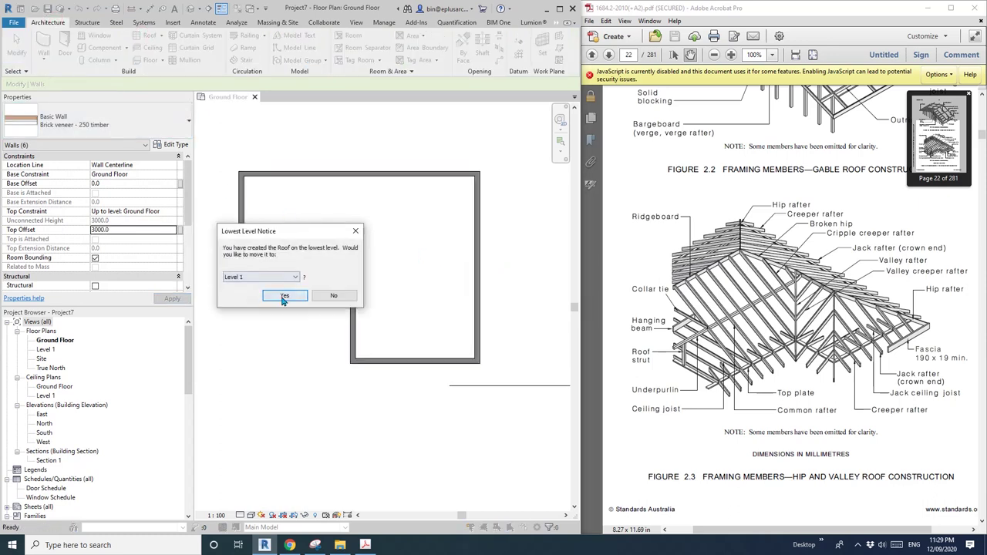
click(284, 297)
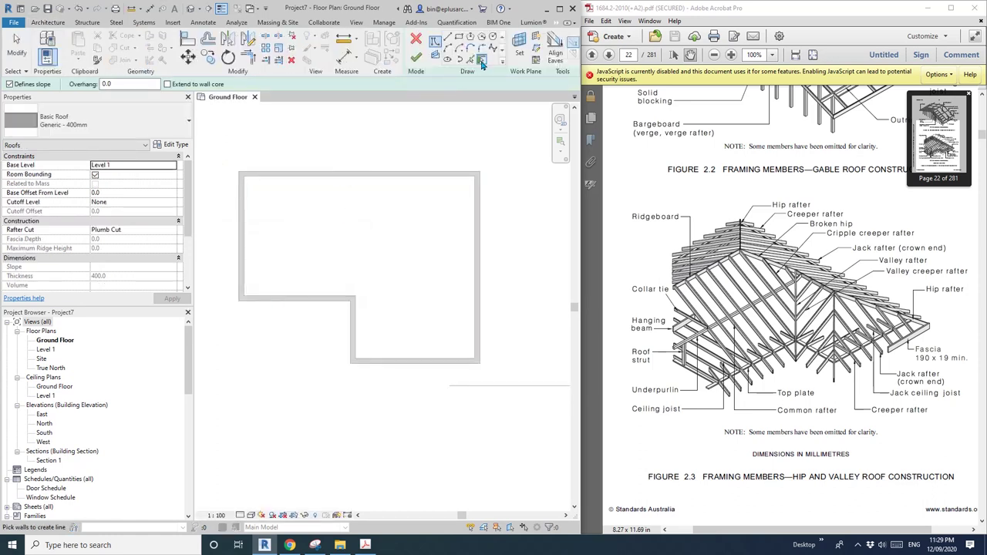
key(Tab)
click(355, 176)
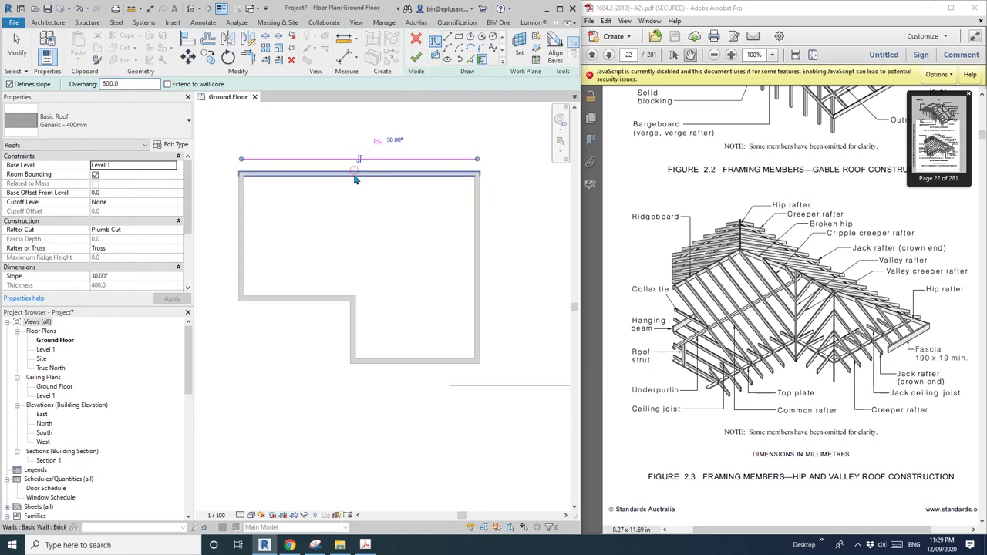
click(320, 141)
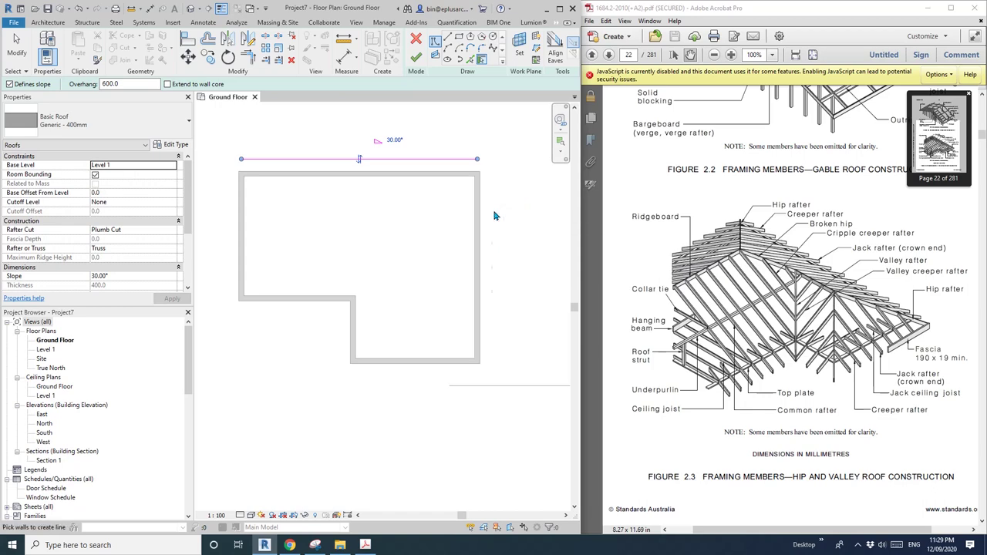
click(479, 309)
click(421, 363)
click(347, 338)
click(309, 298)
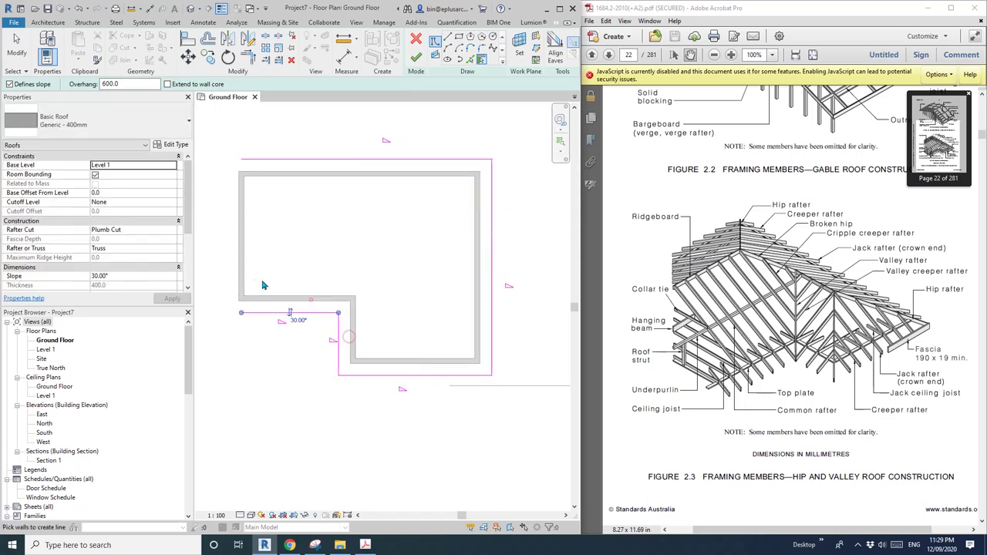
click(242, 255)
click(417, 62)
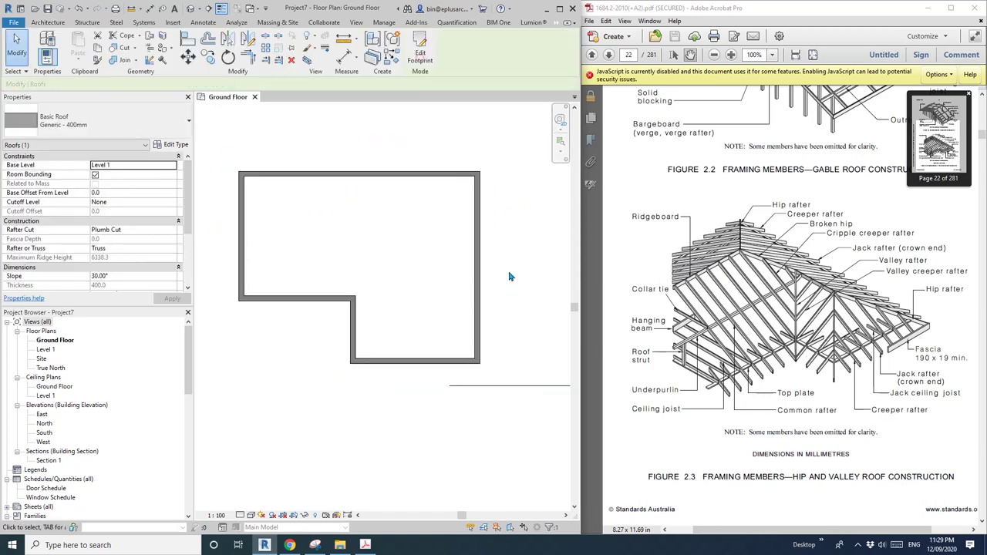
Step: In the 3D view, set the roof's base level to Ground Floor with a base offset of 3000 mm
click(190, 8)
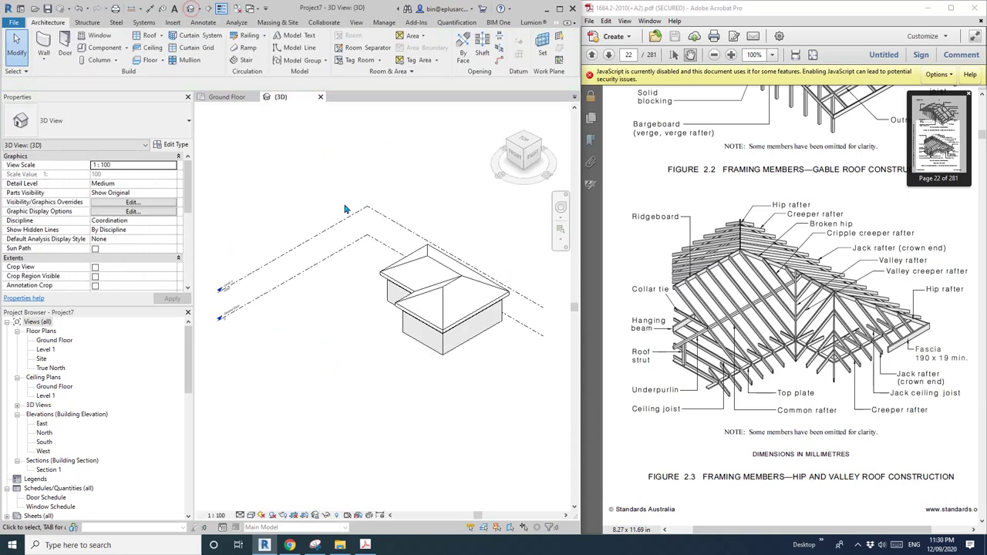
shift+middle_drag(406, 319, 440, 249)
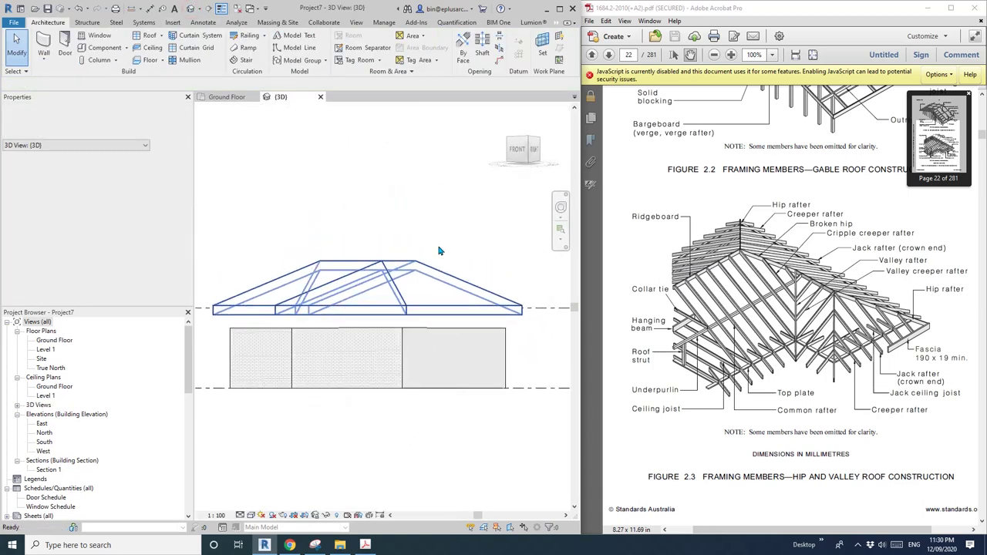
click(403, 277)
click(124, 168)
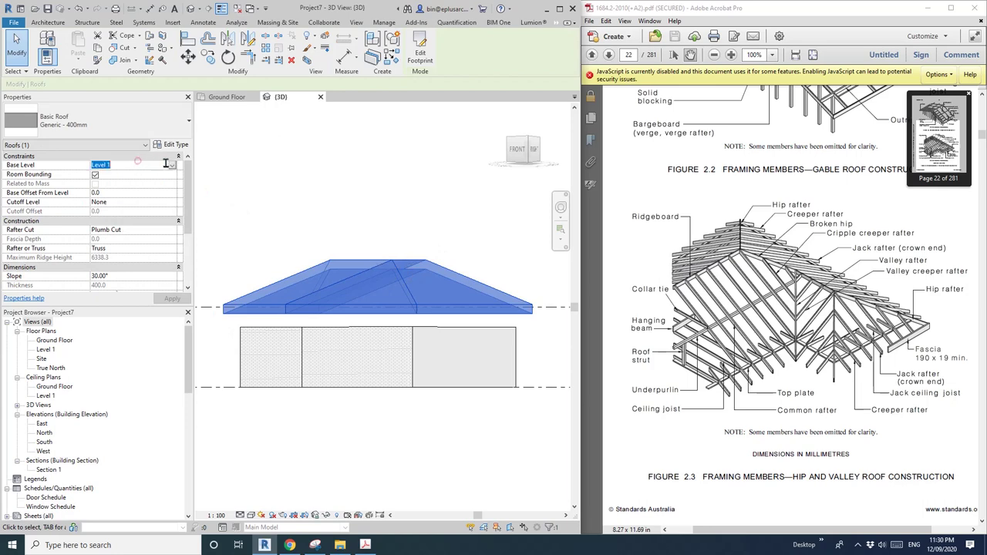
click(172, 165)
click(116, 175)
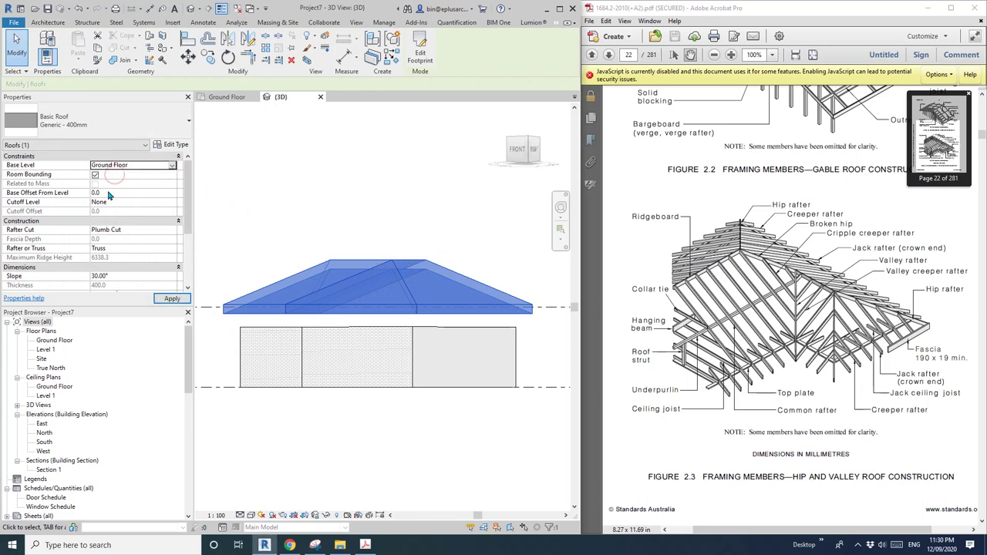
click(123, 193)
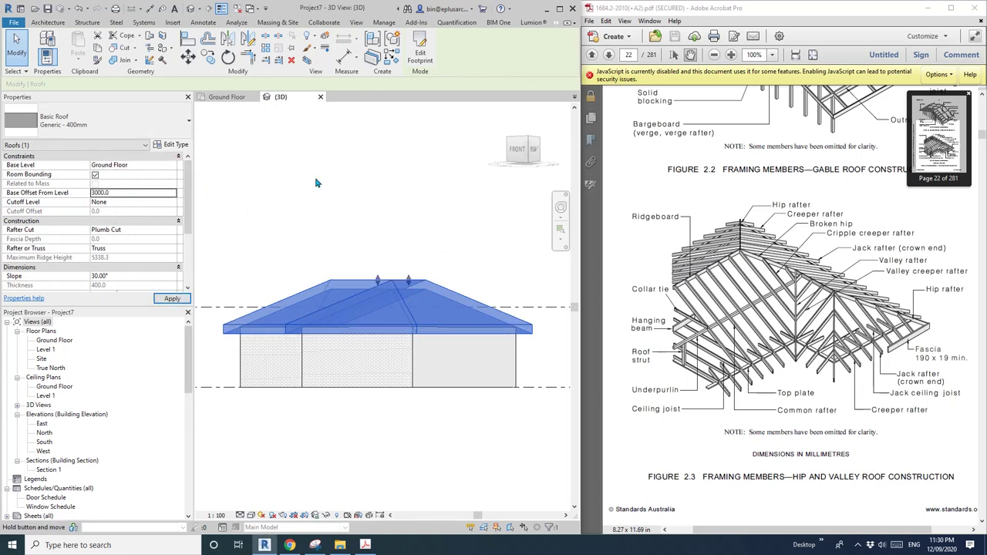
Step: Change the roof type to Generic - 125mm
middle_drag(398, 275, 423, 257)
scroll(520, 306, up, 3)
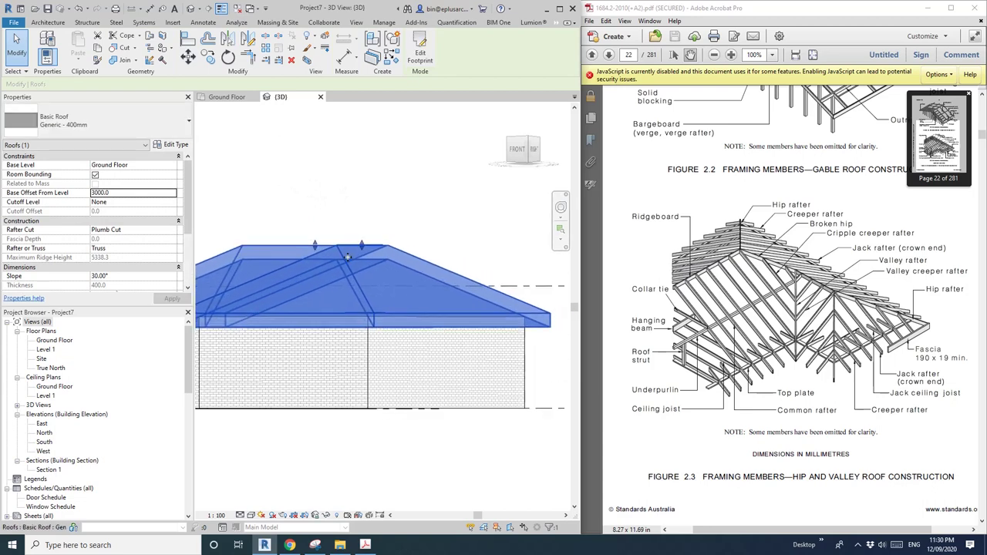
click(100, 121)
click(62, 195)
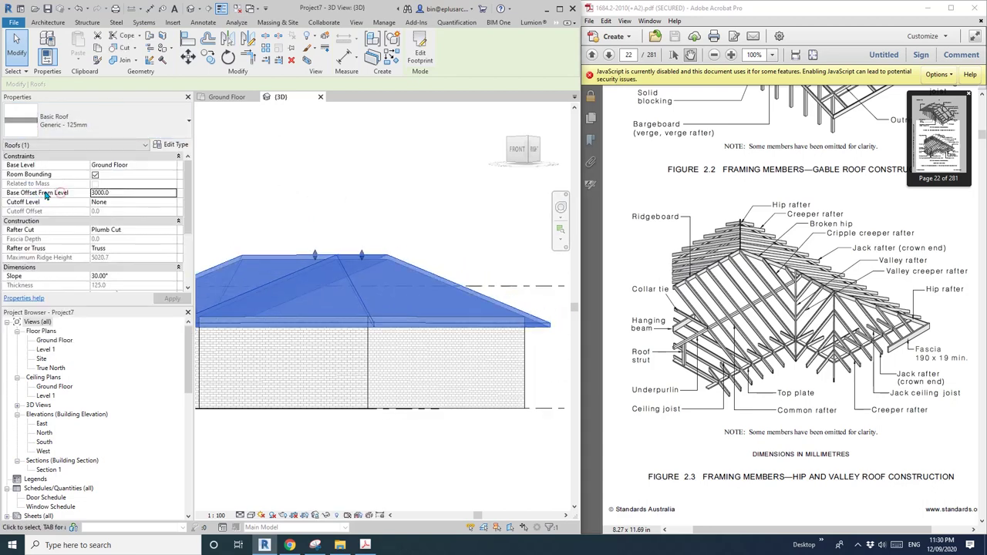
scroll(538, 297, up, 1)
middle_drag(545, 316, 468, 316)
scroll(508, 319, up, 2)
click(507, 327)
click(484, 326)
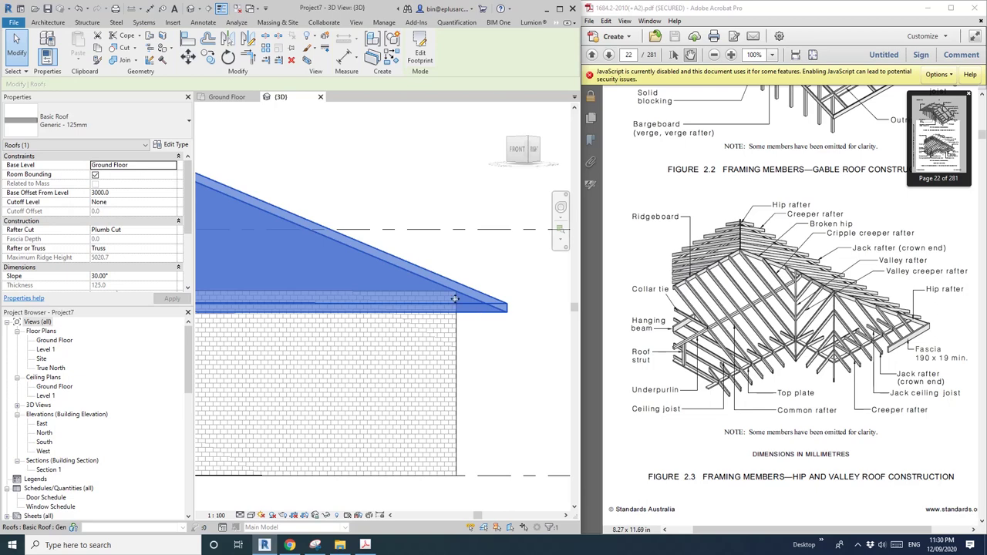
scroll(455, 305, down, 4)
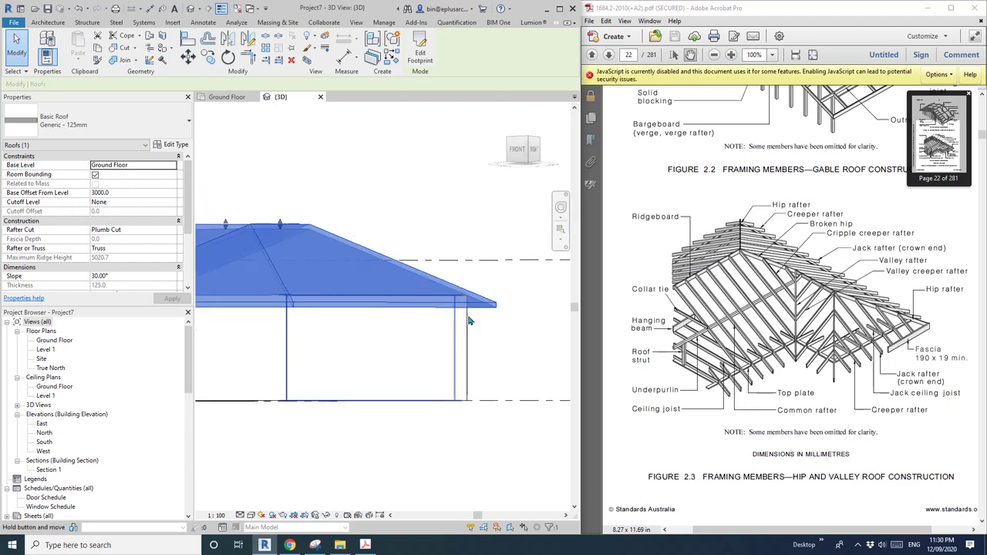
Step: Inspect the hip and valley roof and the brick walls beneath it from several angles in 3D
click(440, 181)
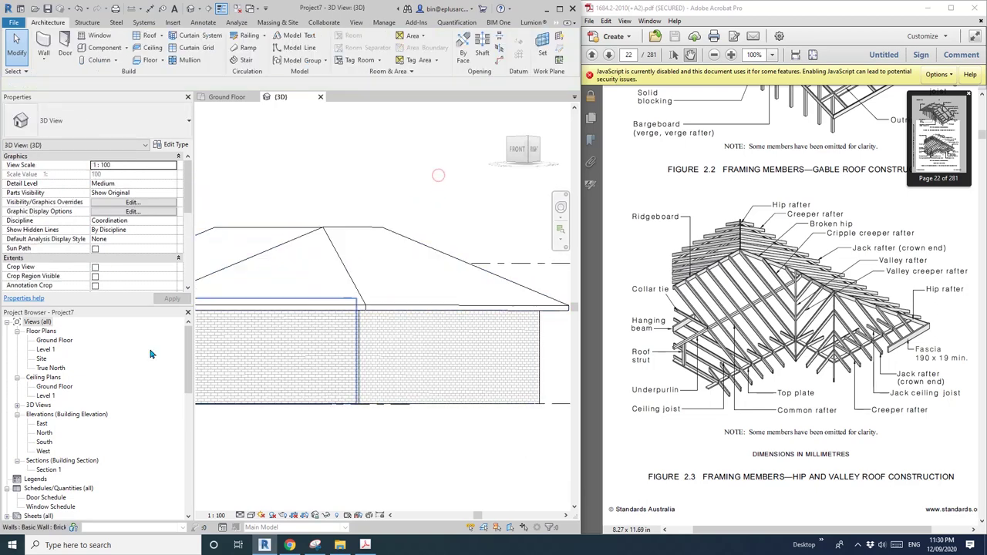
scroll(335, 299, down, 1)
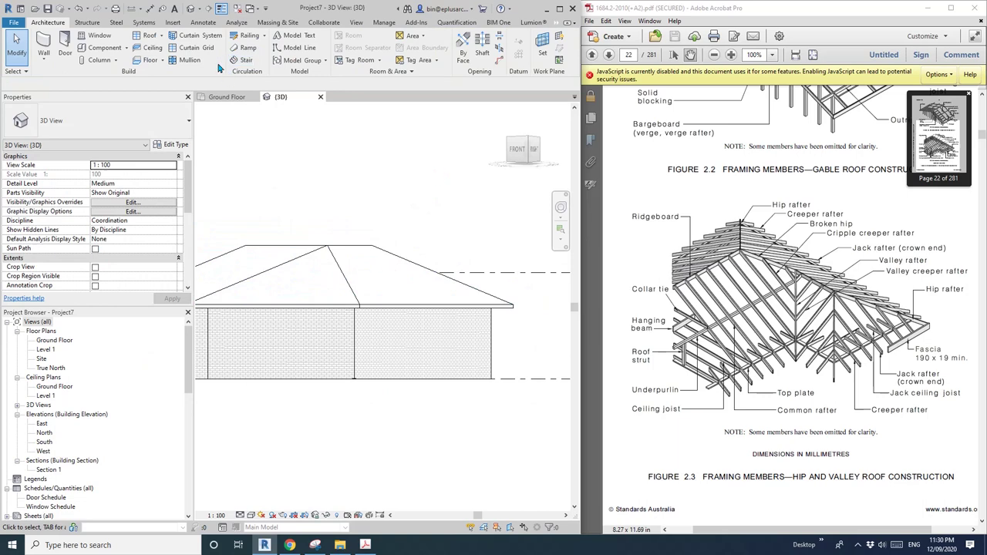
click(194, 10)
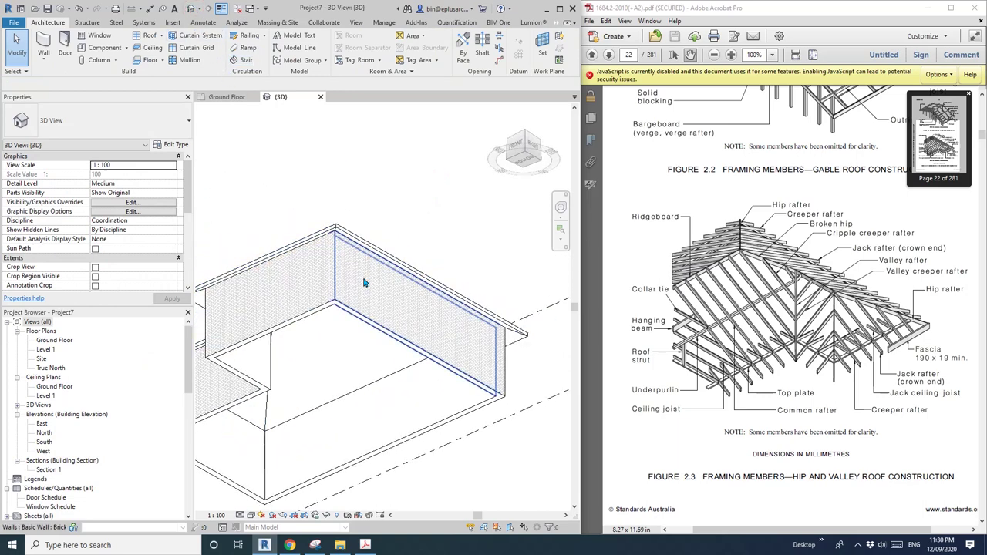
shift+middle_drag(364, 283, 421, 345)
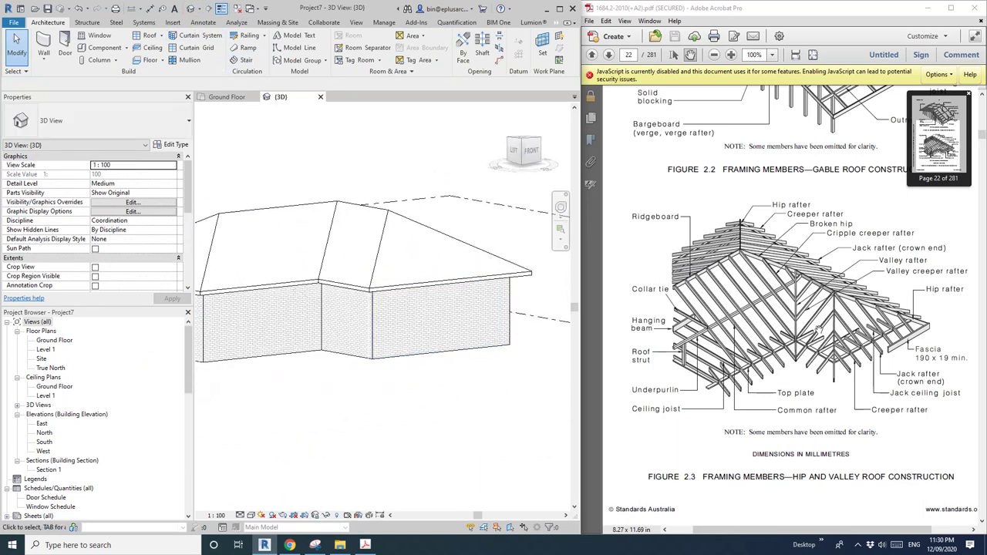
scroll(425, 329, up, 5)
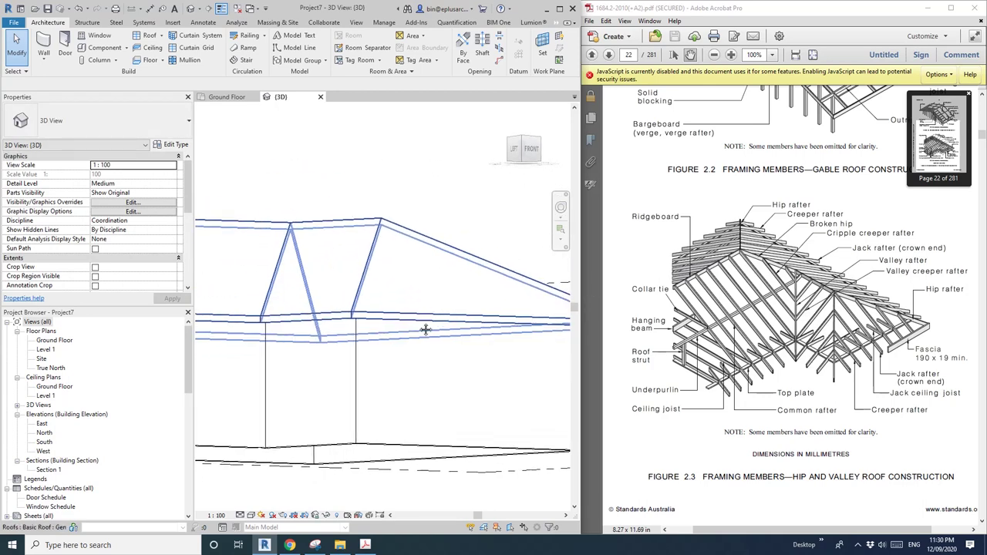
middle_drag(425, 327, 418, 306)
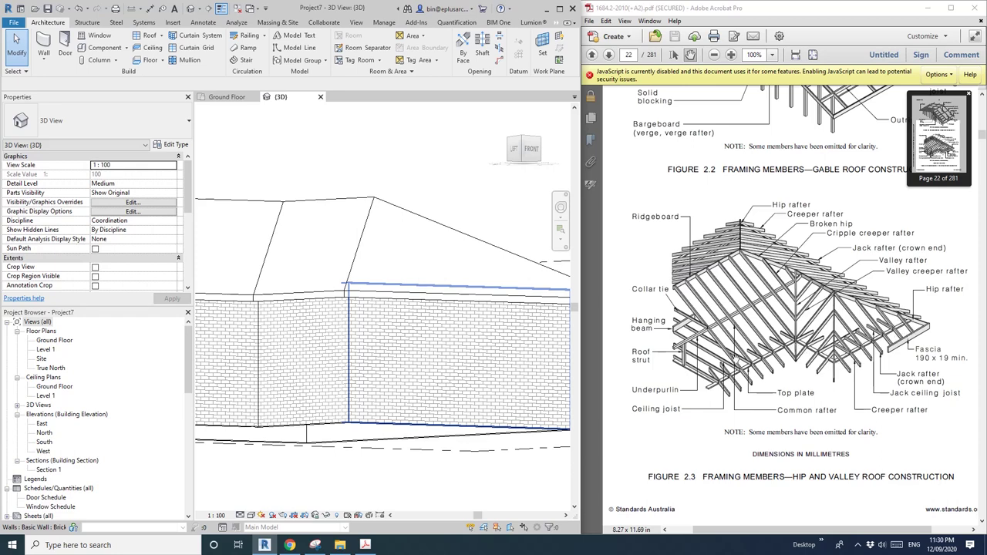
scroll(368, 317, down, 2)
shift+middle_drag(368, 317, 349, 312)
Step: Temporarily hide the roof in the 3D view to expose the tops of the walls
click(398, 221)
key(h)
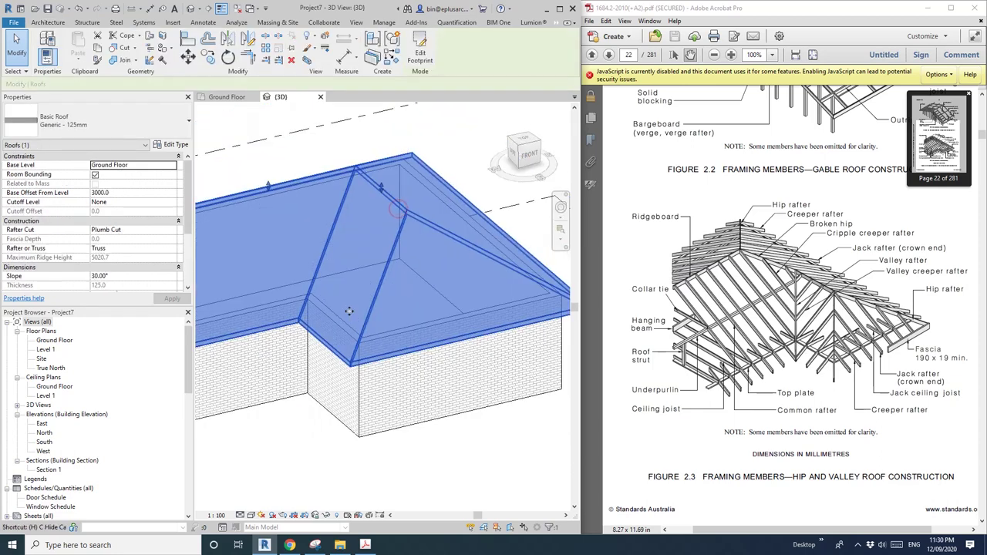
key(h)
scroll(408, 284, up, 1)
middle_drag(409, 284, 376, 317)
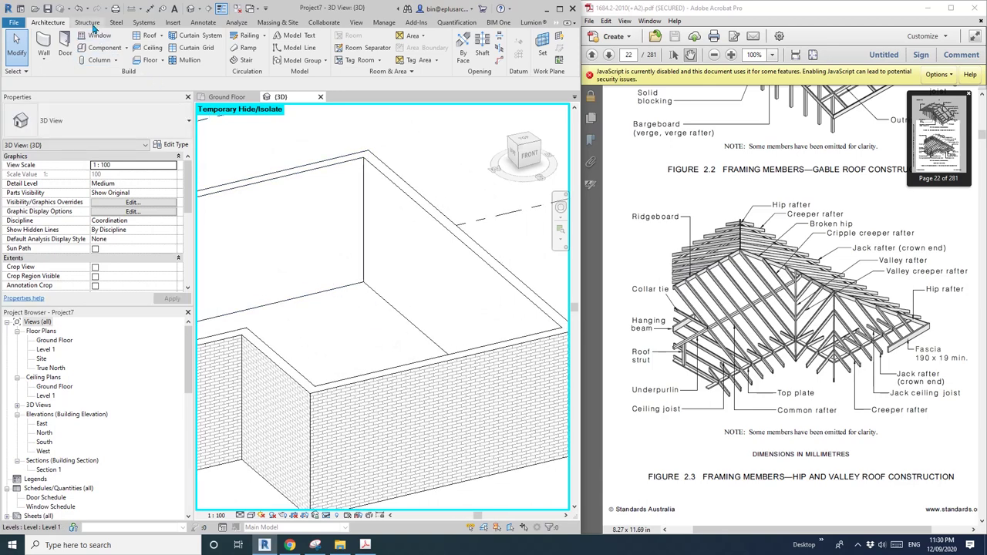
Step: Start a structural beam and load the Dimension Lumber family, type 38x89, from the Australia library's Structural Framing Wood folder
click(87, 22)
click(43, 46)
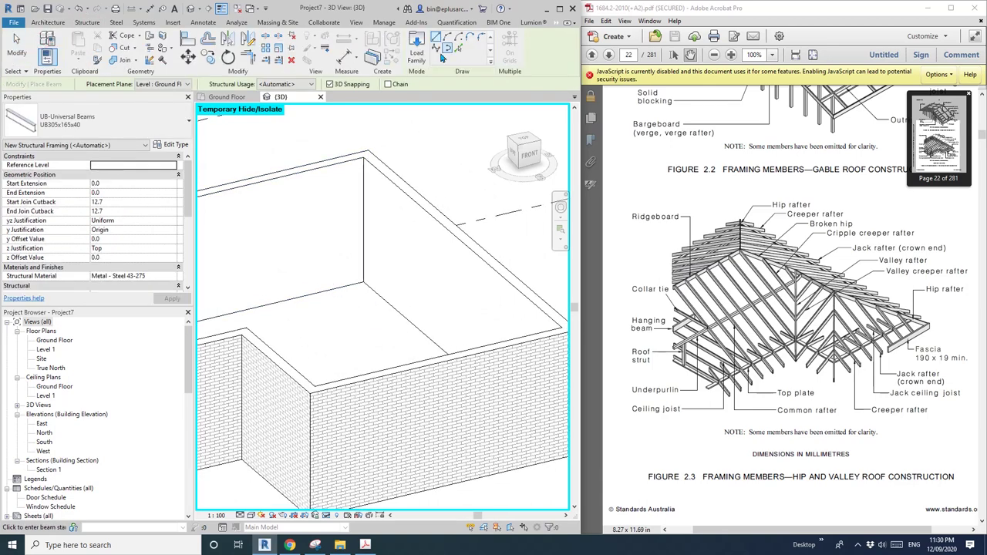
click(416, 54)
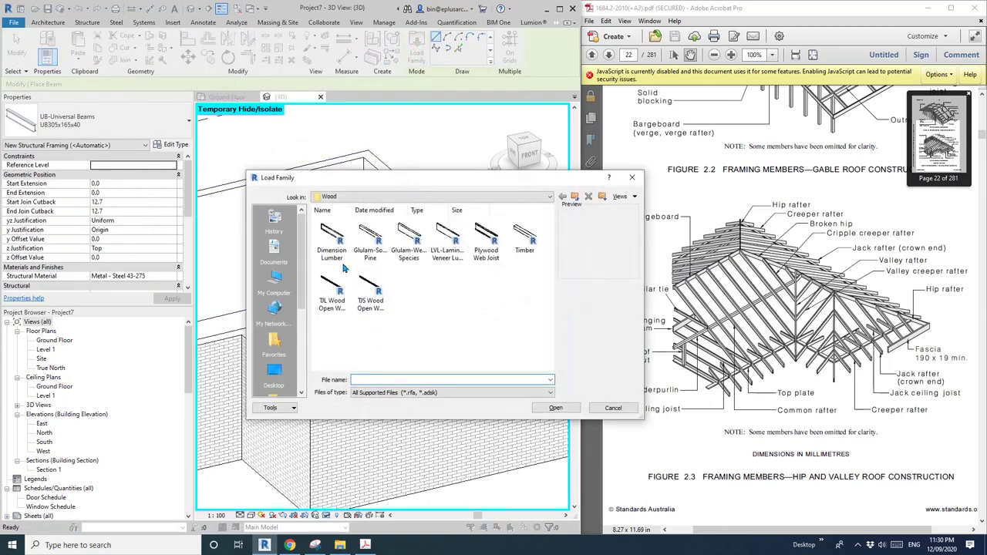
click(575, 196)
click(575, 196)
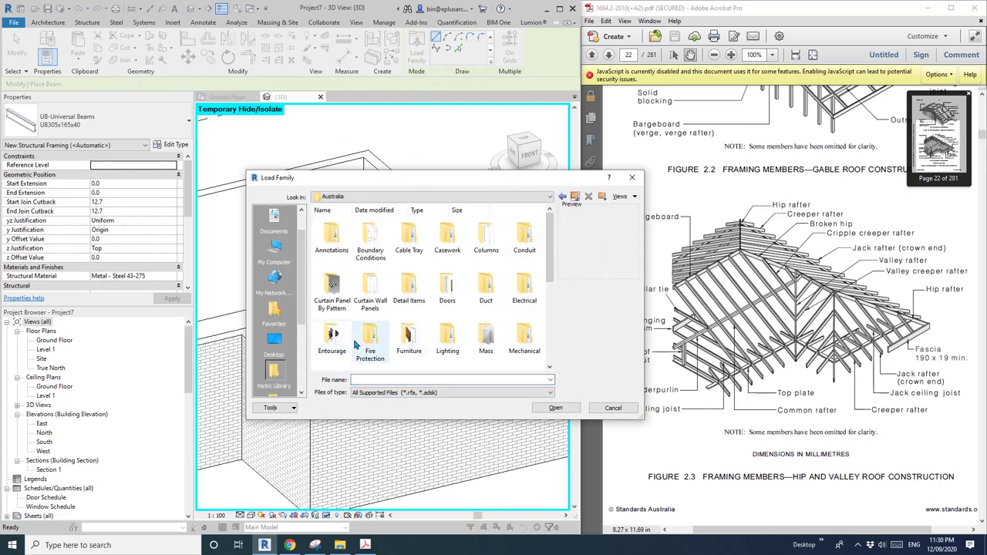
scroll(370, 345, down, 3)
double_click(332, 302)
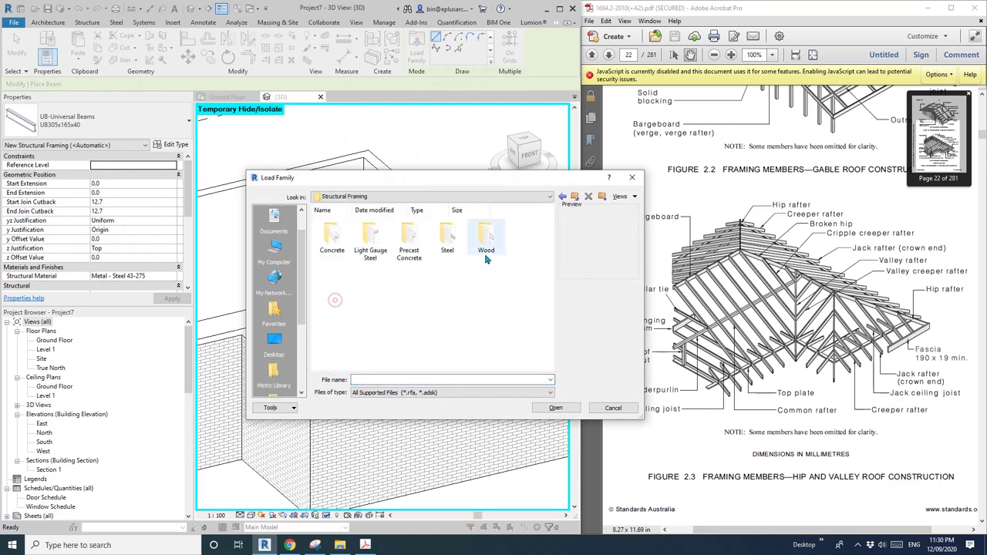
double_click(487, 241)
double_click(332, 240)
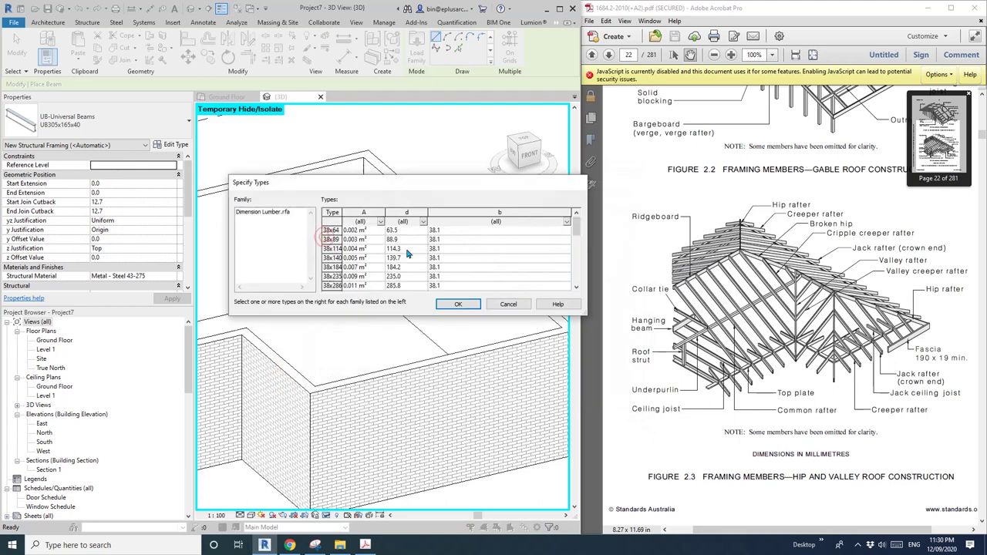
click(324, 239)
click(459, 305)
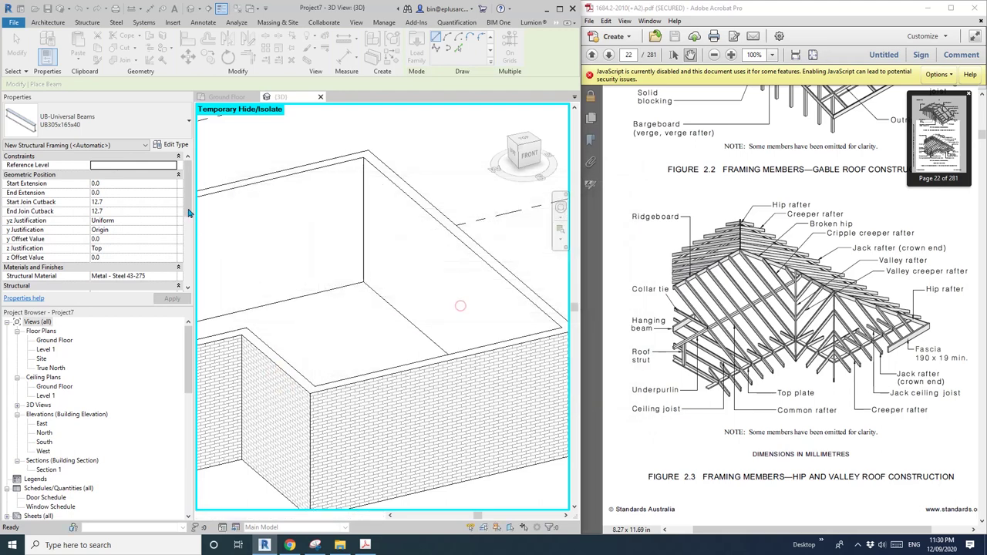
Step: Duplicate the lumber type as 45x90, with b set to 45 and d set to 90
click(171, 145)
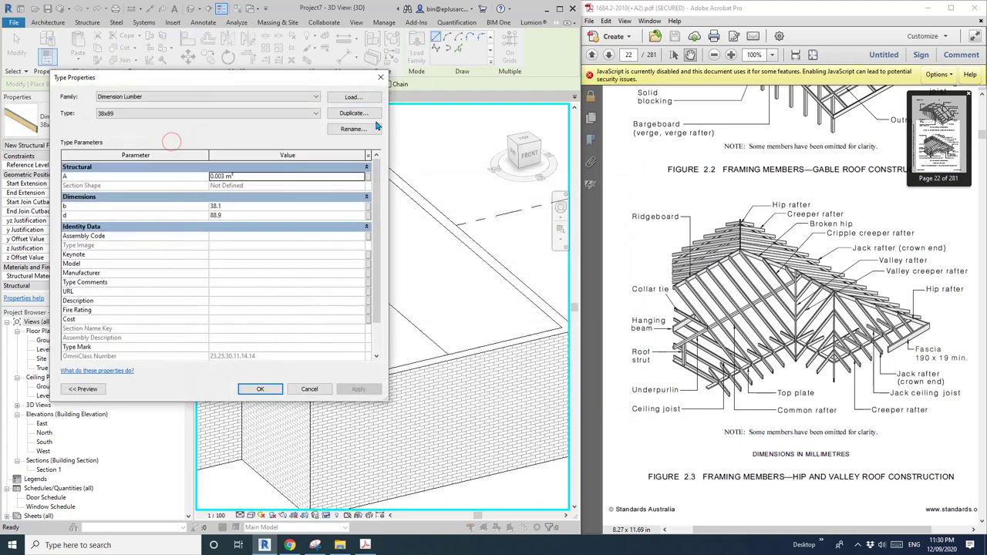
click(352, 112)
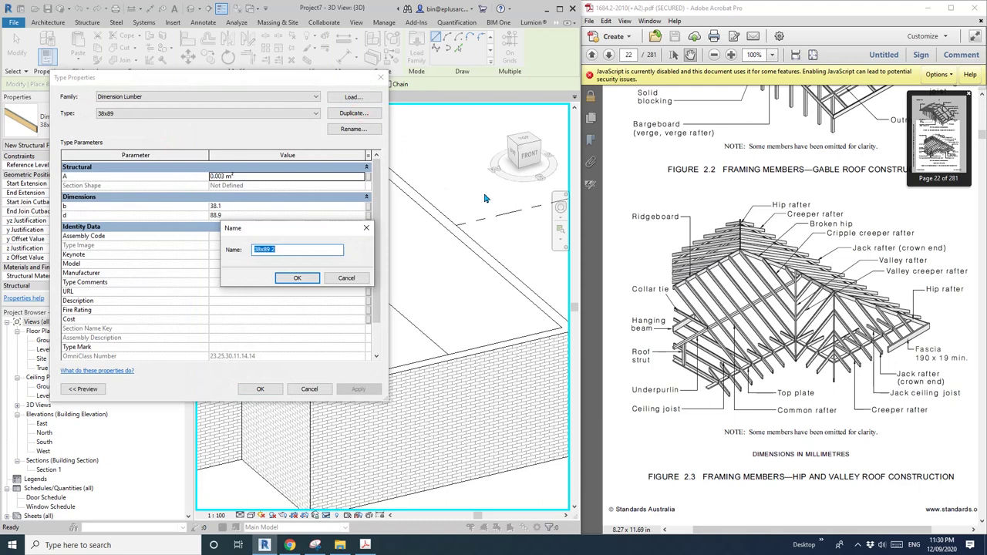
key(BackSpace)
click(297, 280)
click(236, 207)
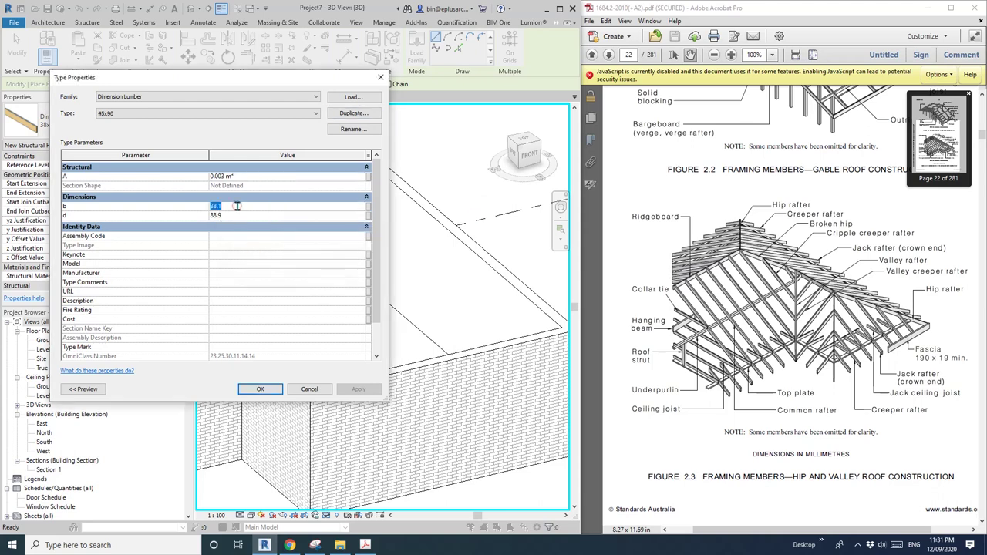
text(45)
key(Return)
text(90)
click(261, 388)
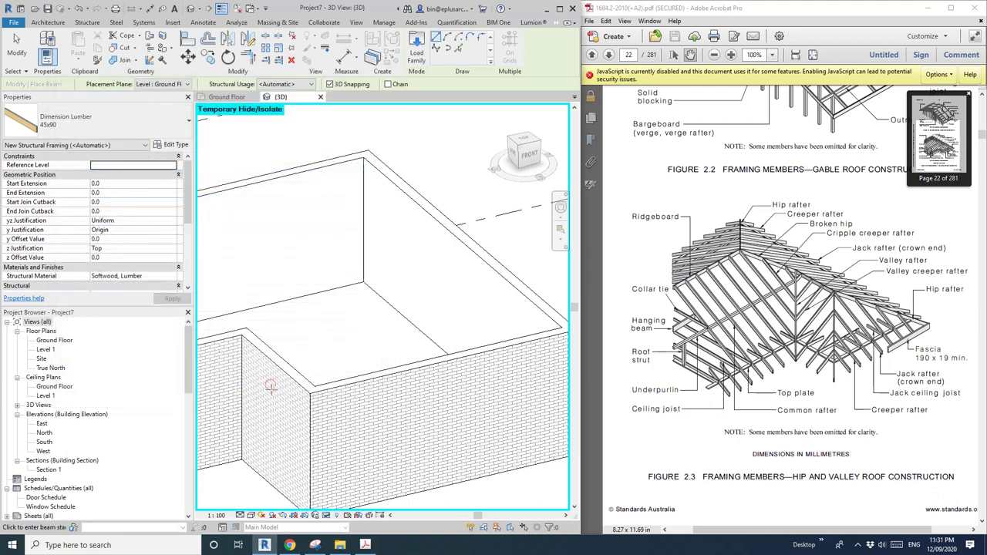
Step: Place a 45x90 beam along the back wall's inner top edge by picking that edge with 3D snapping on
scroll(266, 258, up, 1)
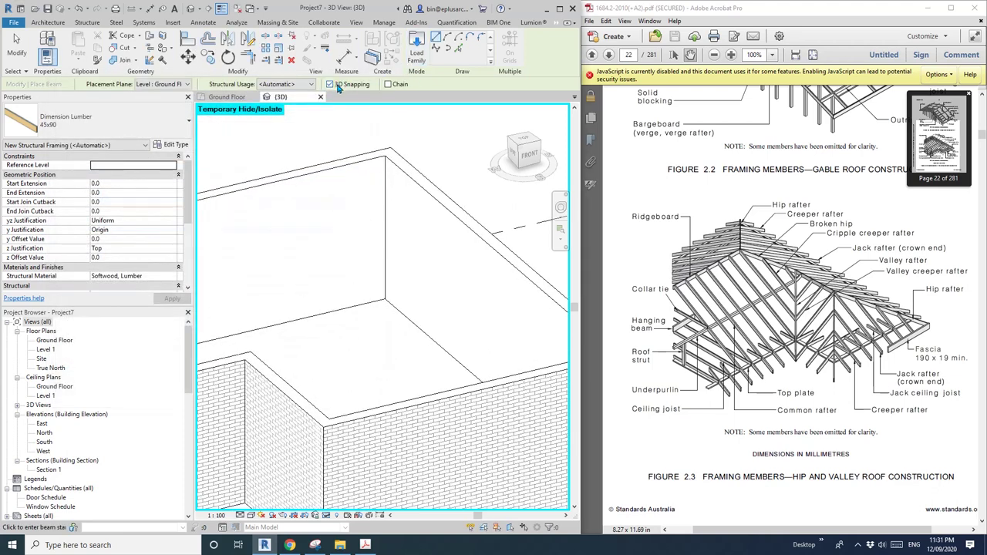
click(458, 49)
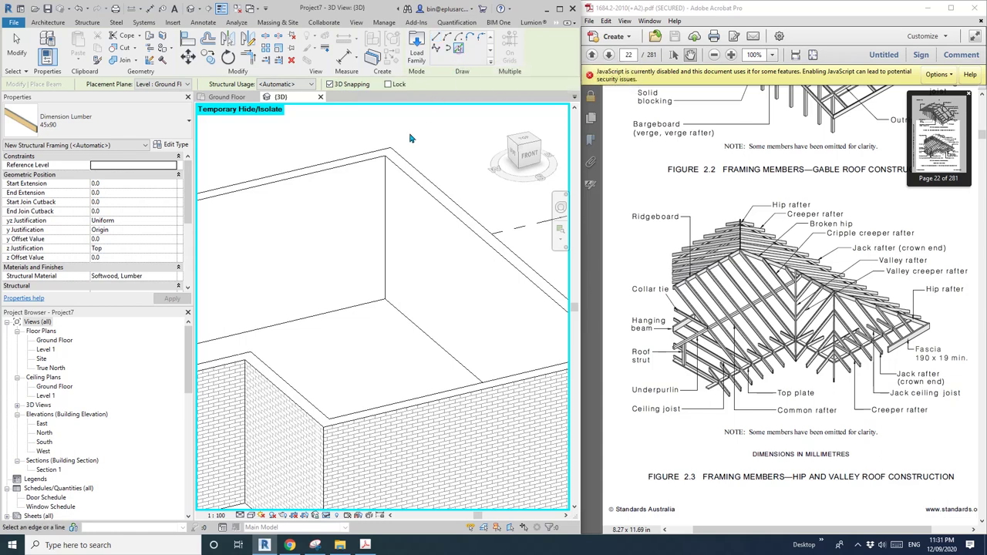
click(342, 165)
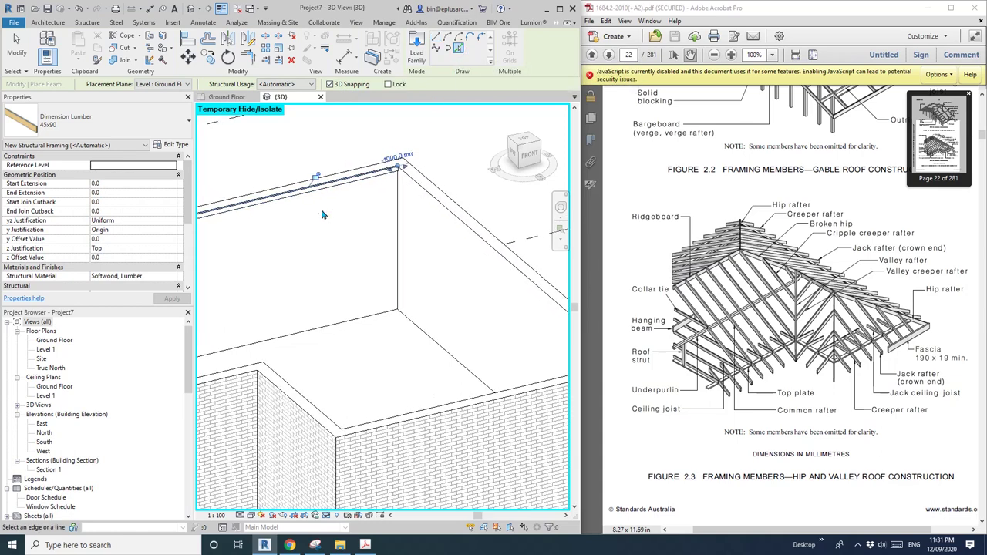
shift+middle_drag(323, 216, 373, 264)
scroll(392, 227, down, 2)
scroll(335, 212, up, 2)
scroll(338, 194, up, 3)
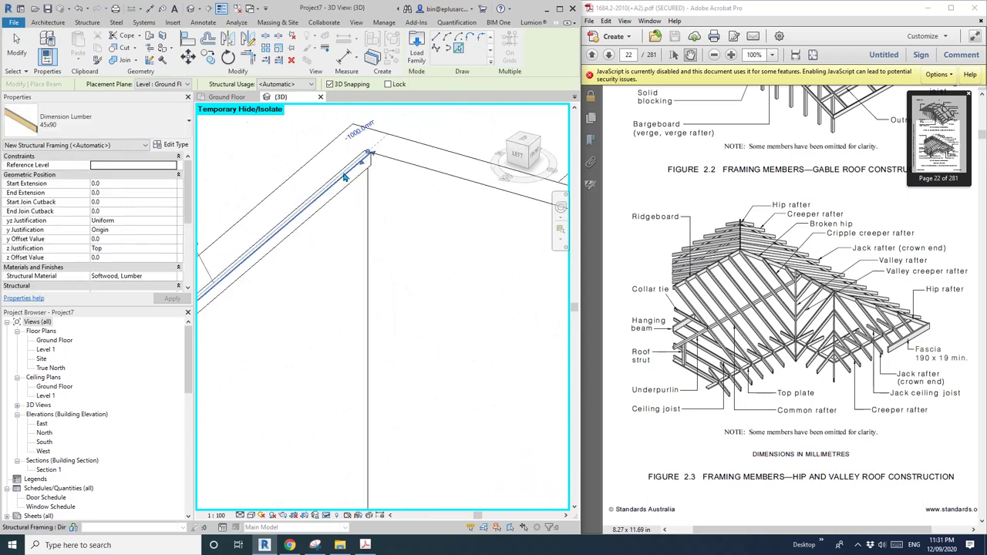
key(Escape)
key(Escape)
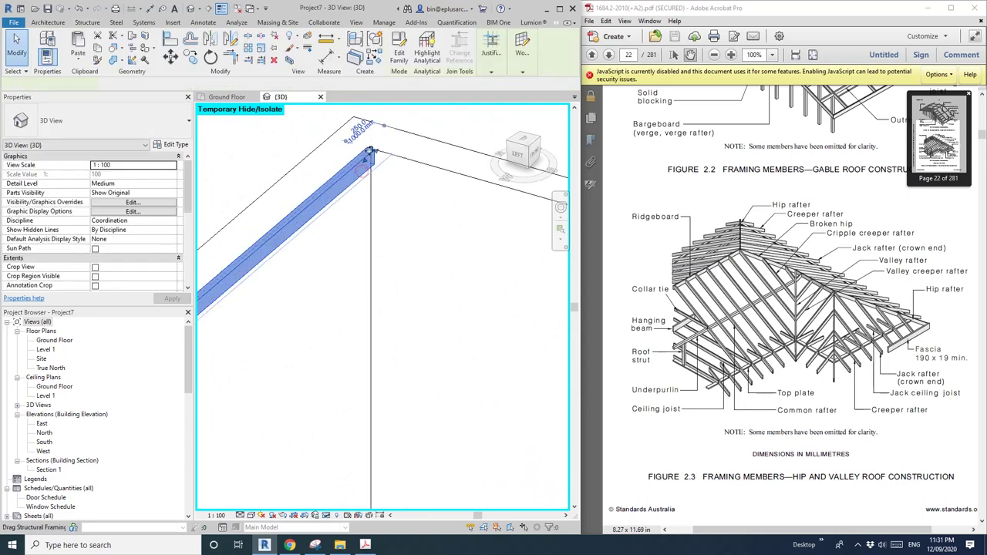
Step: Set the beam's cross-section rotation to 90° and its y justification to Left
scroll(359, 229, down, 1)
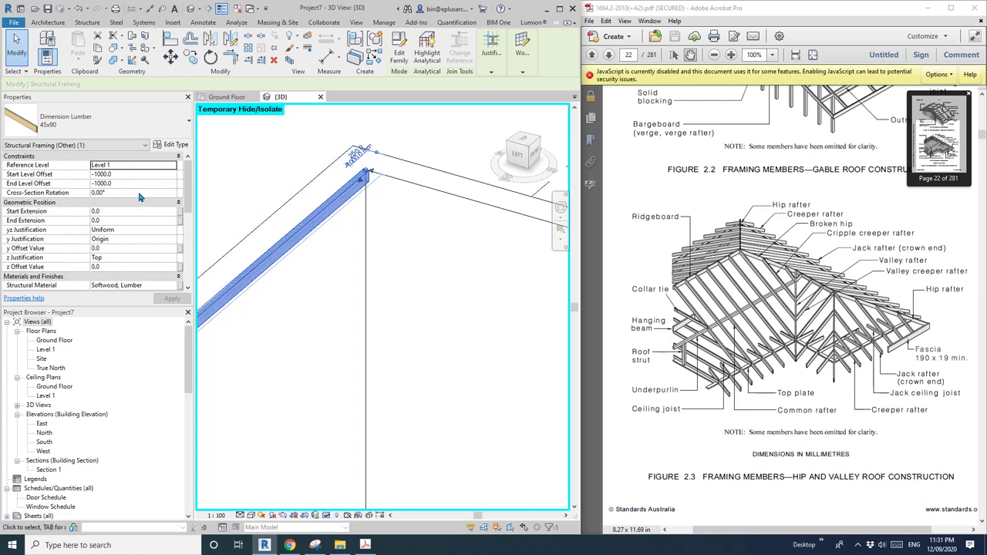
click(137, 193)
text(90)
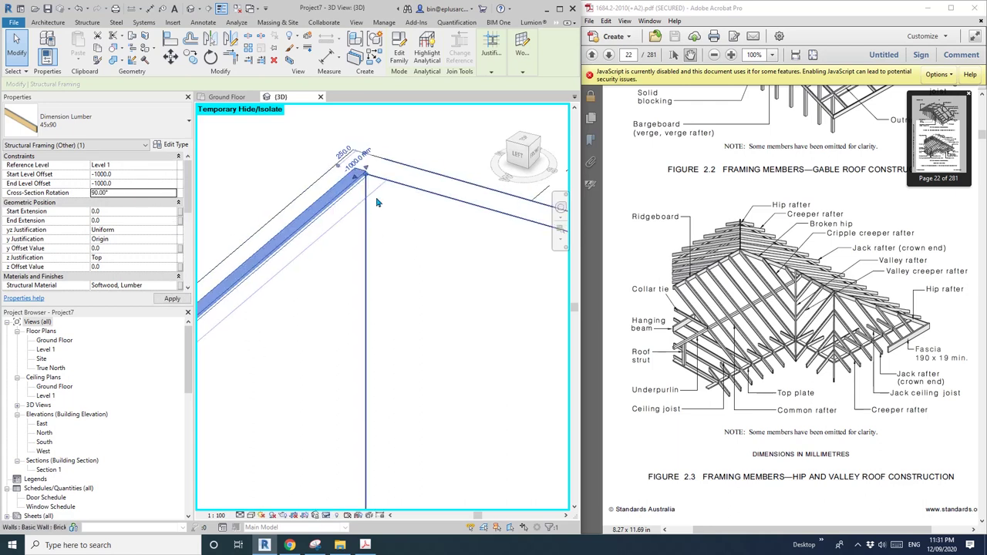
click(171, 240)
click(115, 272)
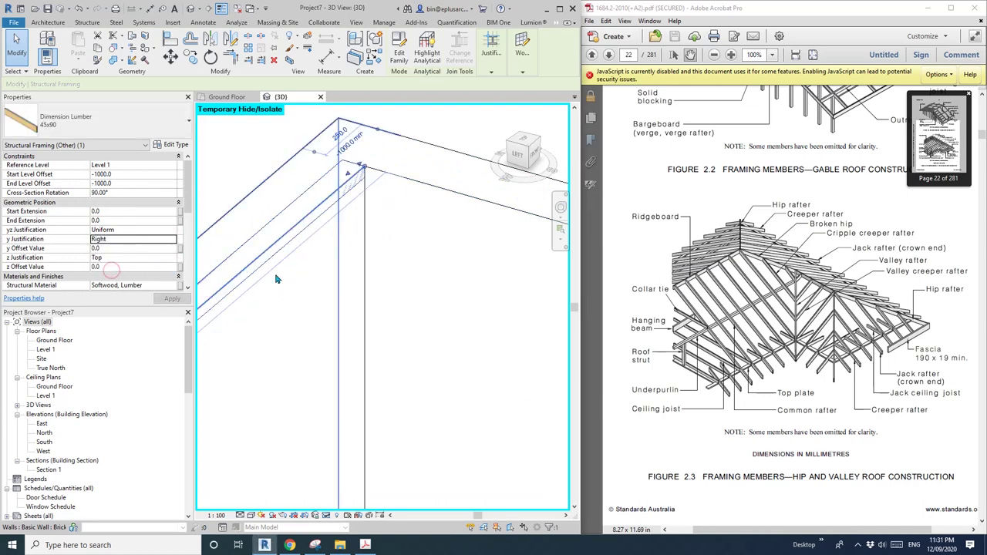
click(173, 245)
click(105, 256)
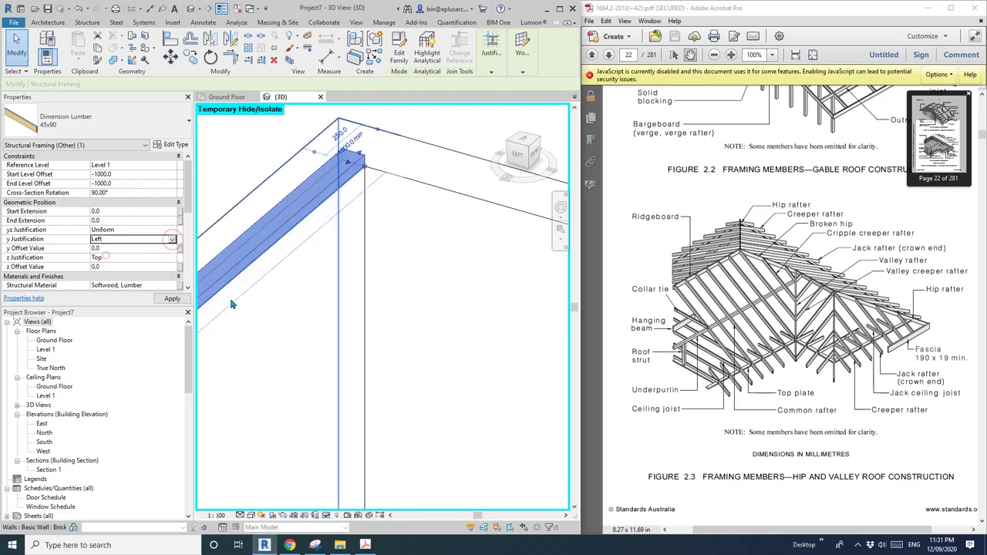
click(350, 255)
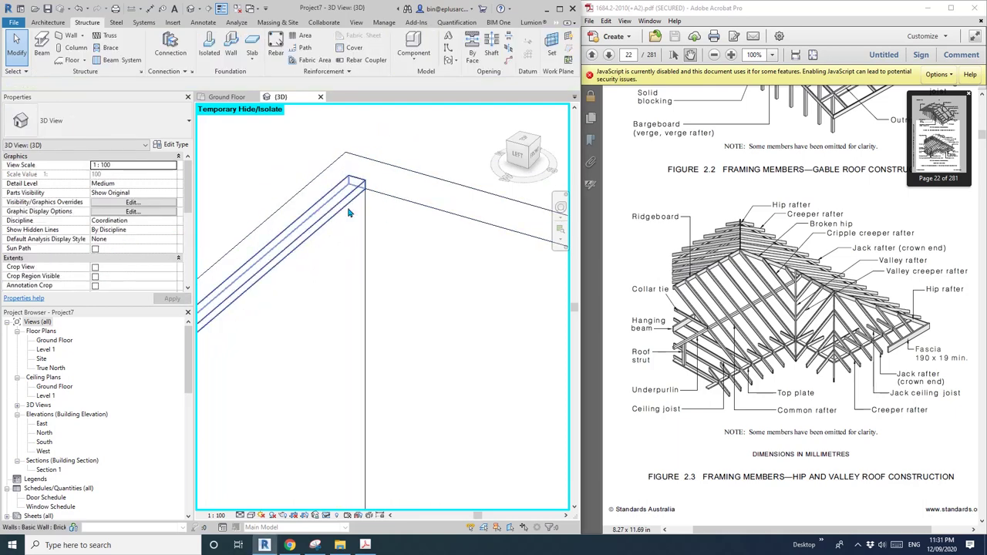
Step: Review the layer structure and thicknesses of the wall type beneath the beam
click(308, 302)
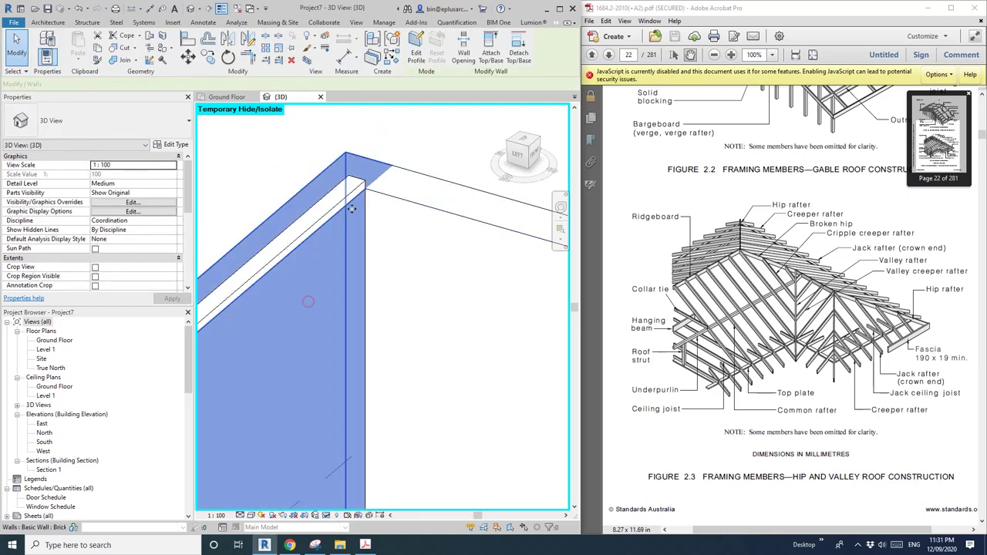
click(173, 146)
click(284, 177)
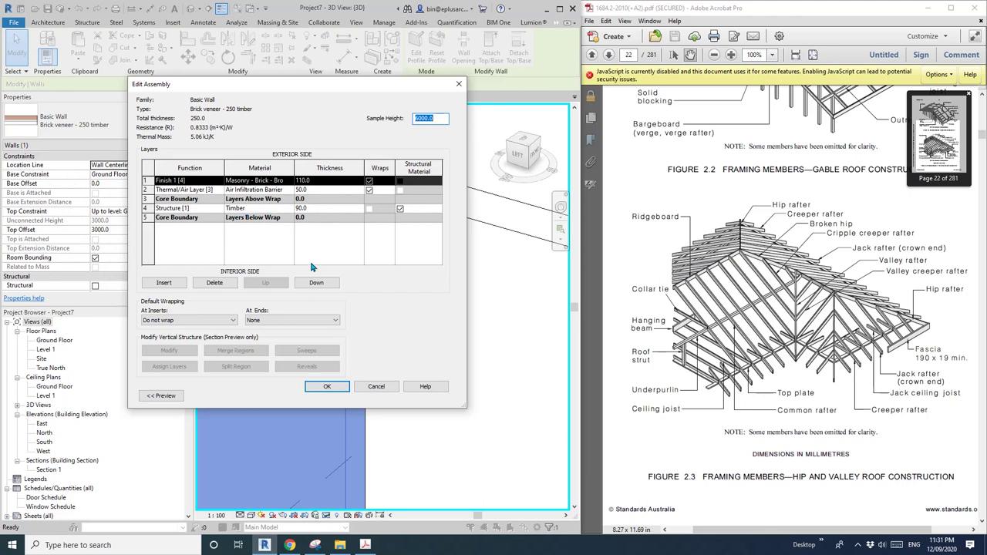
click(327, 387)
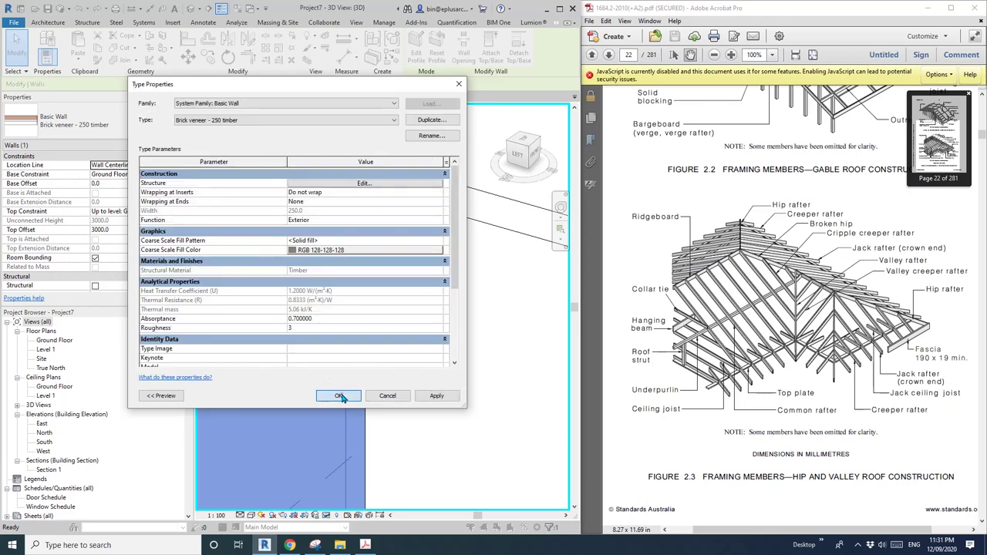
click(339, 396)
key(Escape)
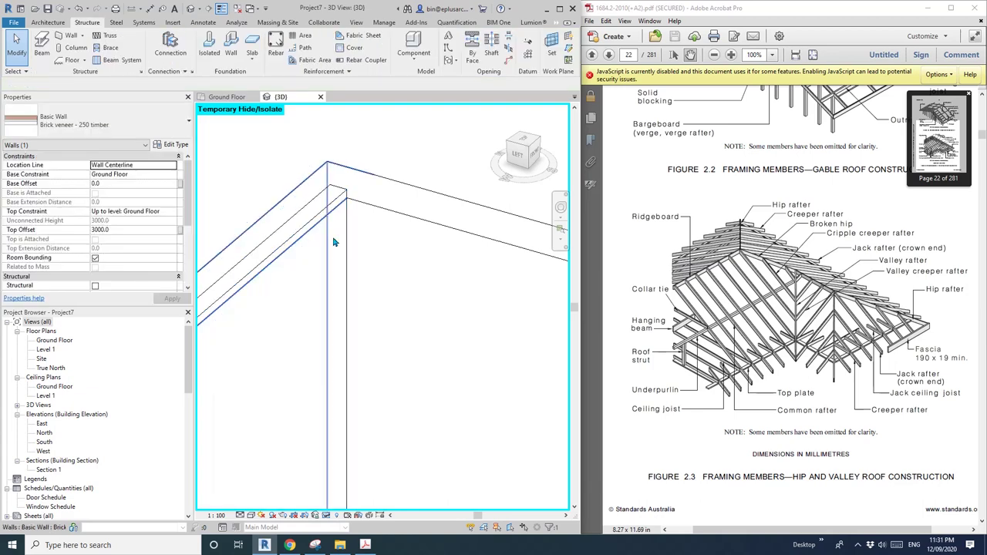
Step: Create a similar 45x90 beam along the inner top edge of the long wall adjoining the existing top plate
click(324, 207)
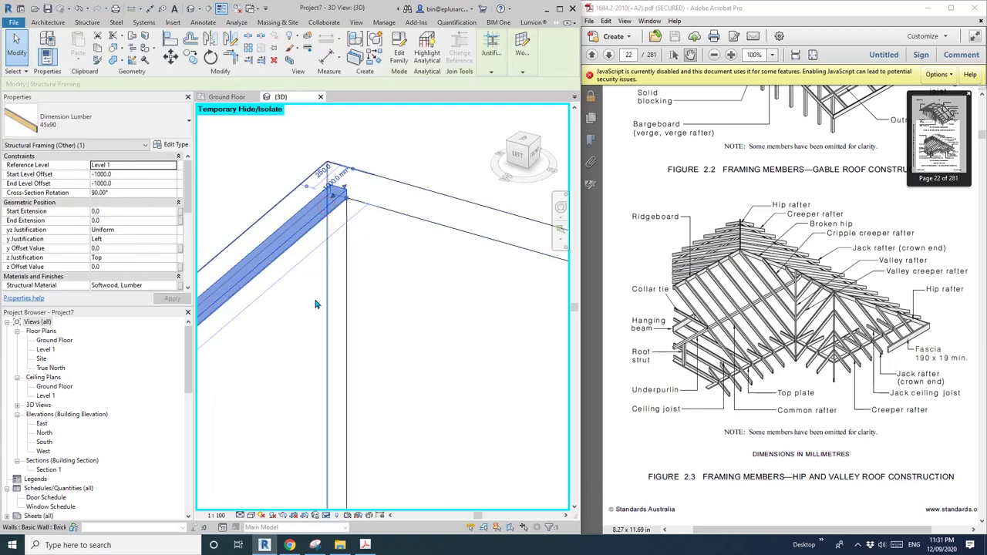
scroll(317, 304, down, 4)
shift+middle_drag(324, 285, 349, 282)
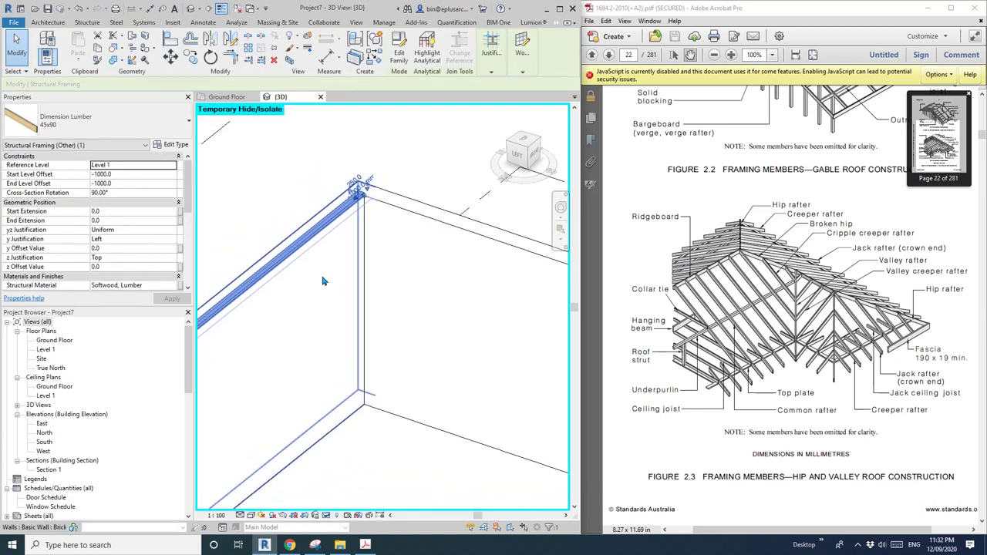
key(Escape)
click(338, 212)
middle_drag(395, 245, 335, 241)
key(c)
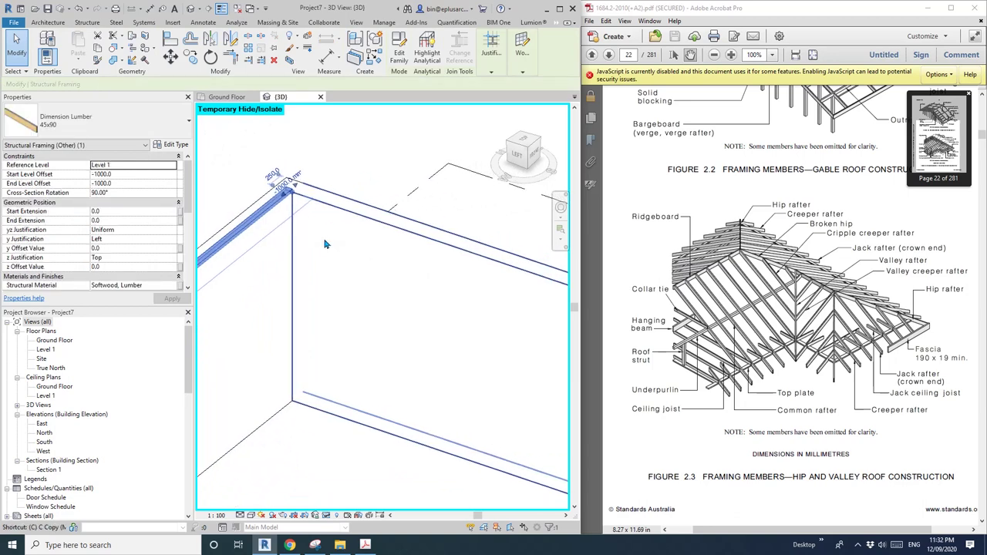
key(s)
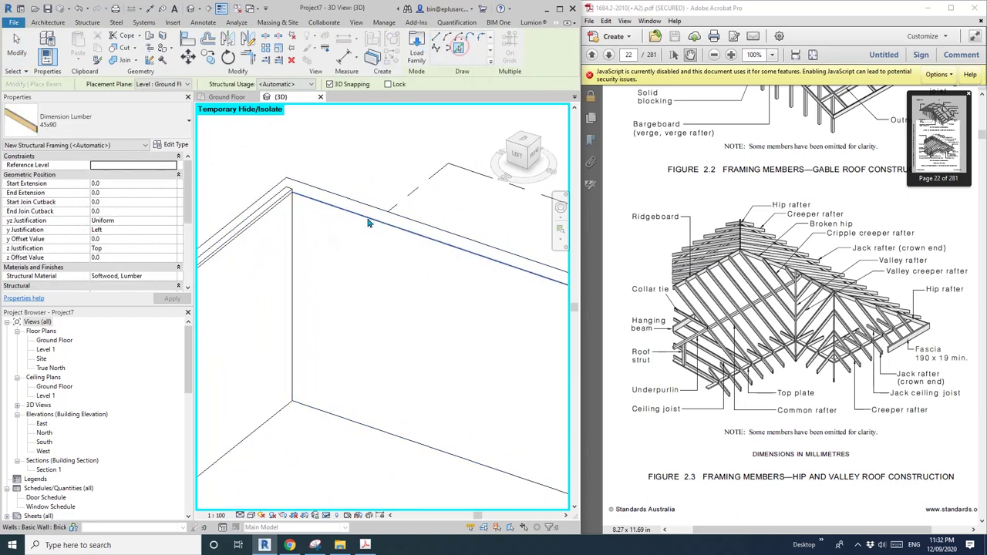
click(368, 218)
Step: Place 45x90 beams along the top edges of the four remaining walls to complete the top plate loop
scroll(366, 253, down, 3)
middle_drag(394, 290, 390, 199)
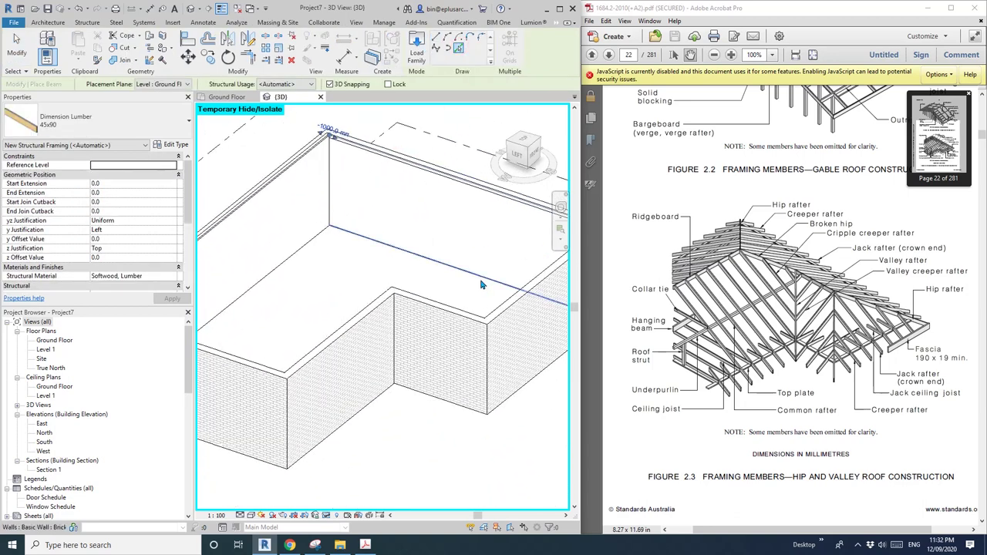
click(506, 299)
click(433, 301)
click(361, 309)
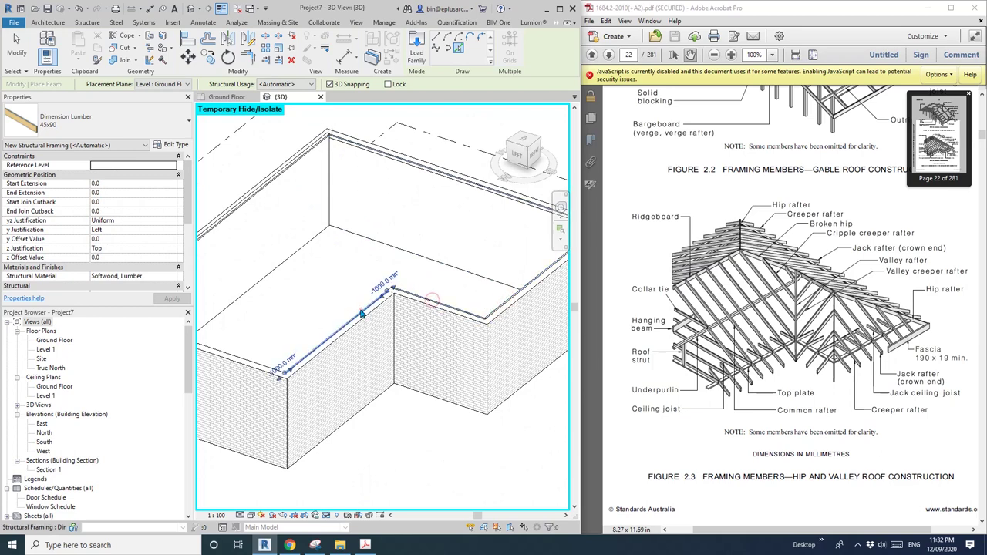
middle_drag(220, 330, 350, 299)
click(290, 297)
middle_drag(410, 245, 373, 254)
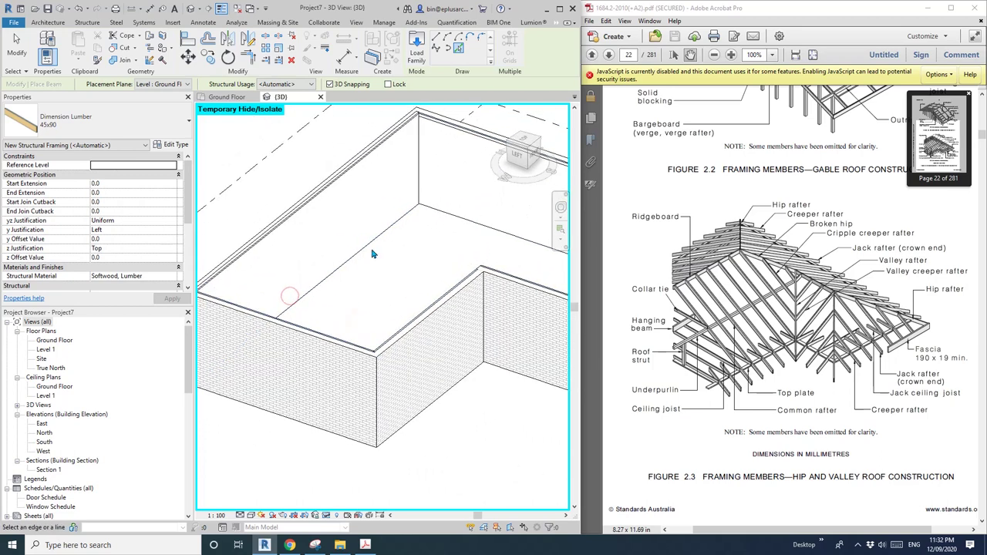
key(Escape)
key(Escape)
Step: Select all 45x90 beams and set their cross-section rotation to 90°
scroll(469, 255, up, 3)
middle_drag(469, 254, 313, 334)
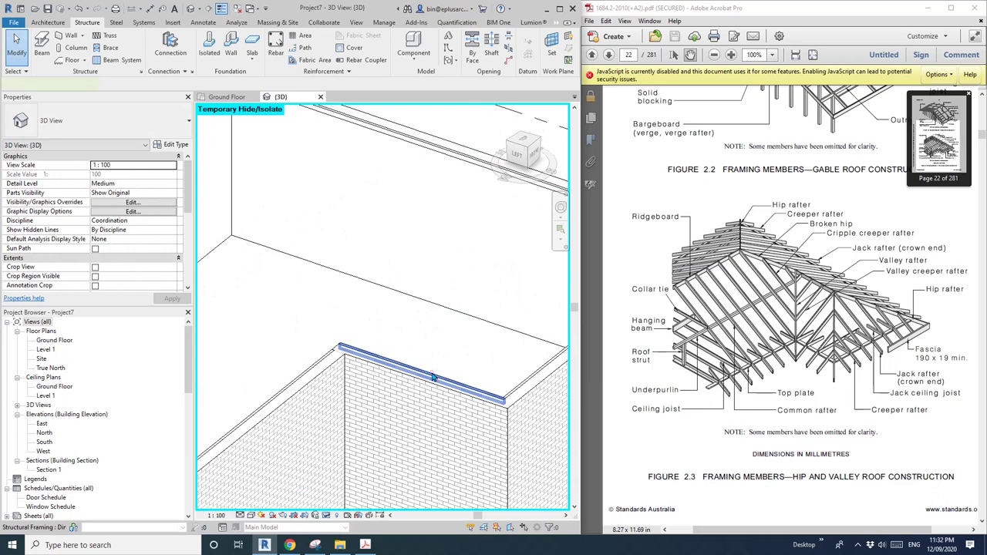
click(433, 377)
scroll(460, 341, down, 1)
middle_drag(460, 341, 450, 339)
key(s)
key(a)
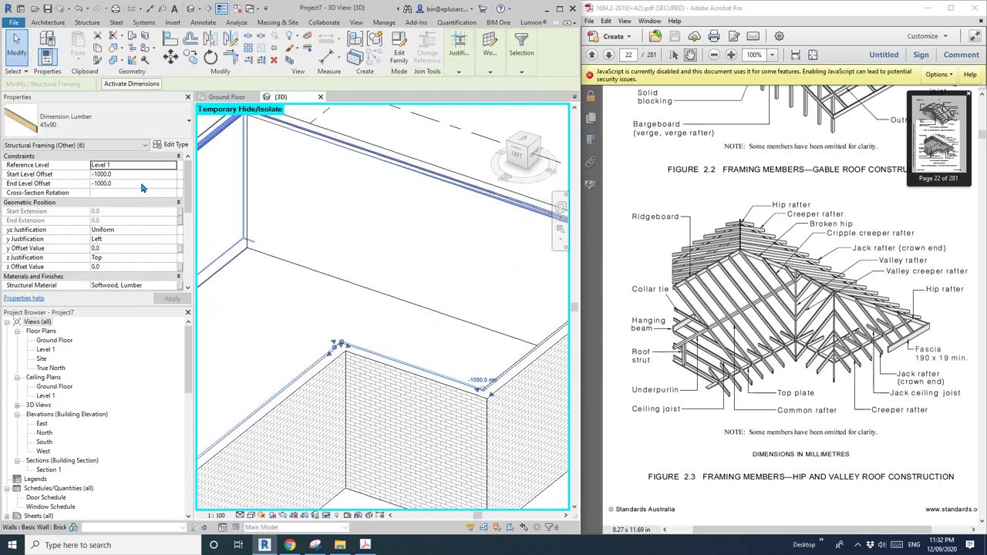
click(133, 192)
text(90)
key(Return)
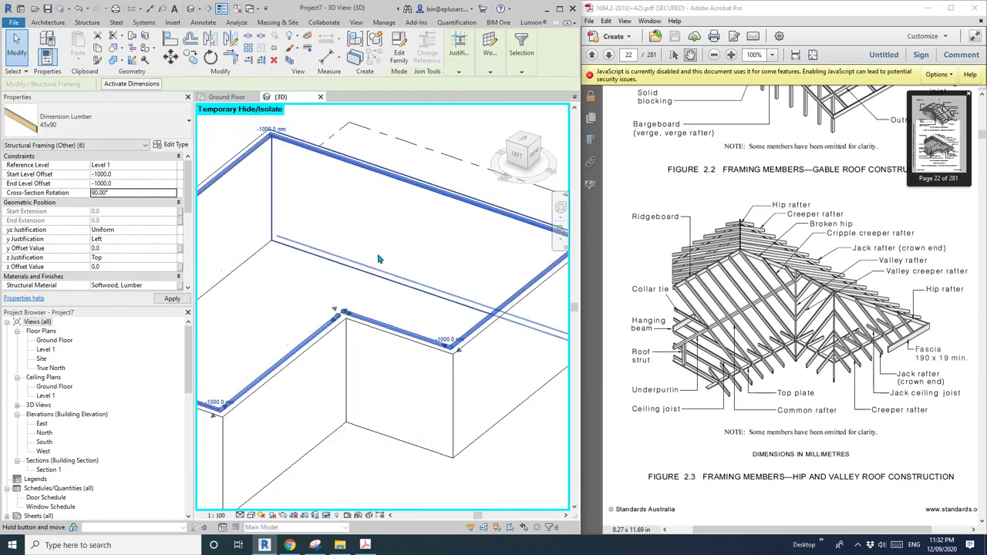
scroll(500, 347, up, 2)
middle_drag(501, 347, 435, 334)
key(Escape)
Step: Inspect the top plates and their corner junctions around the L-shaped wall layout
scroll(371, 336, down, 2)
middle_drag(363, 342, 468, 353)
scroll(361, 311, up, 3)
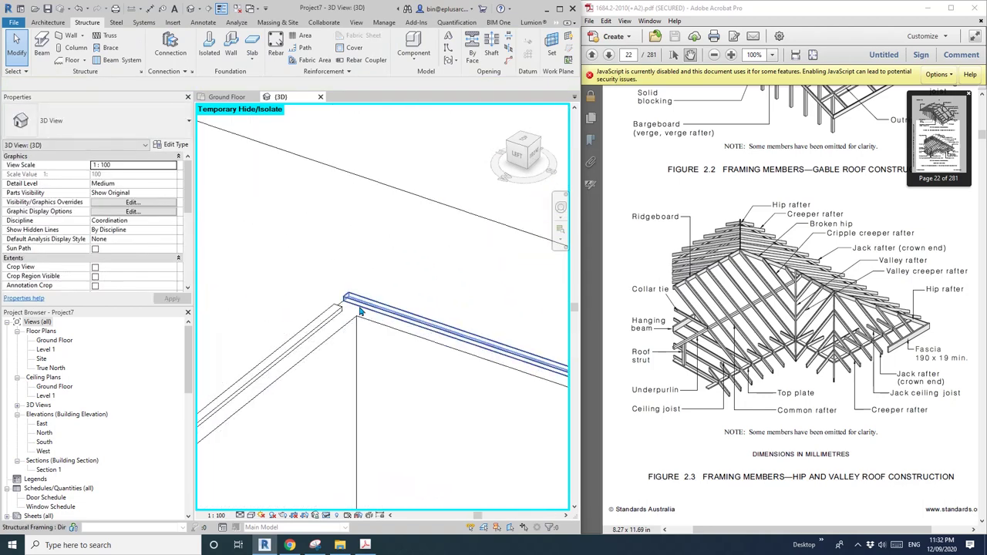
scroll(360, 311, down, 1)
scroll(335, 311, down, 2)
middle_drag(335, 311, 496, 273)
scroll(400, 340, down, 2)
middle_drag(396, 290, 310, 359)
scroll(311, 360, down, 1)
mouse_move(452, 316)
shift+middle_down()
mouse_move(412, 352)
mouse_move(439, 344)
shift+middle_up()
scroll(412, 353, up, 3)
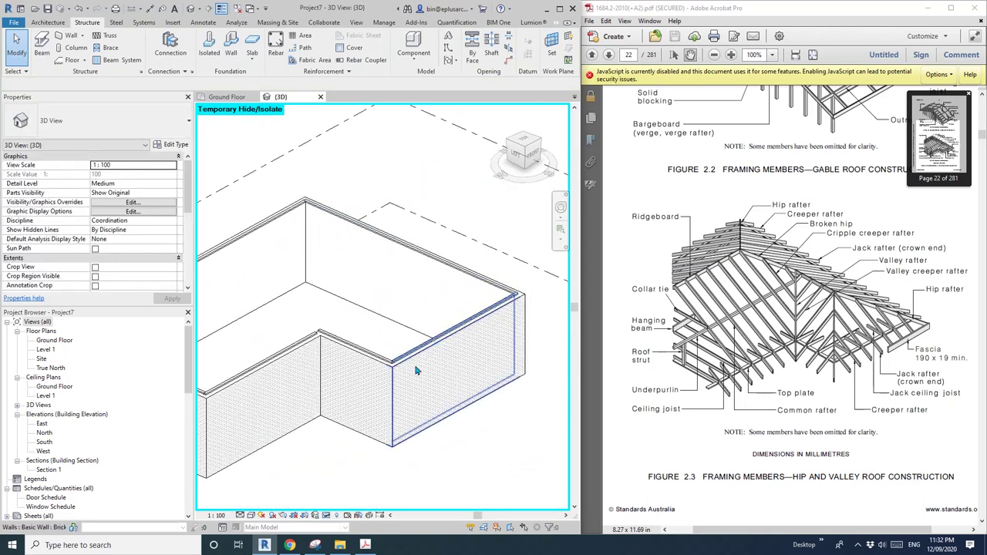
scroll(415, 371, up, 3)
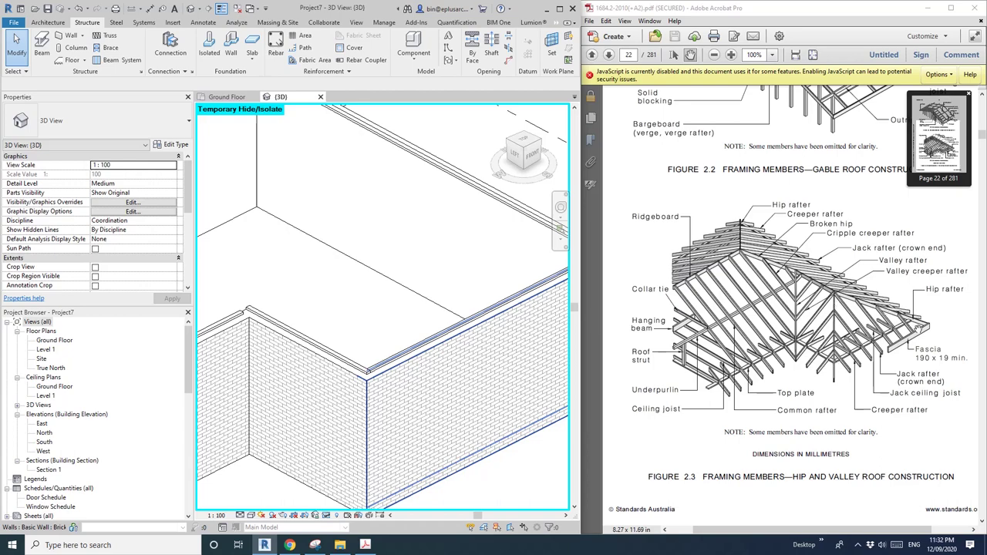
scroll(416, 354, down, 6)
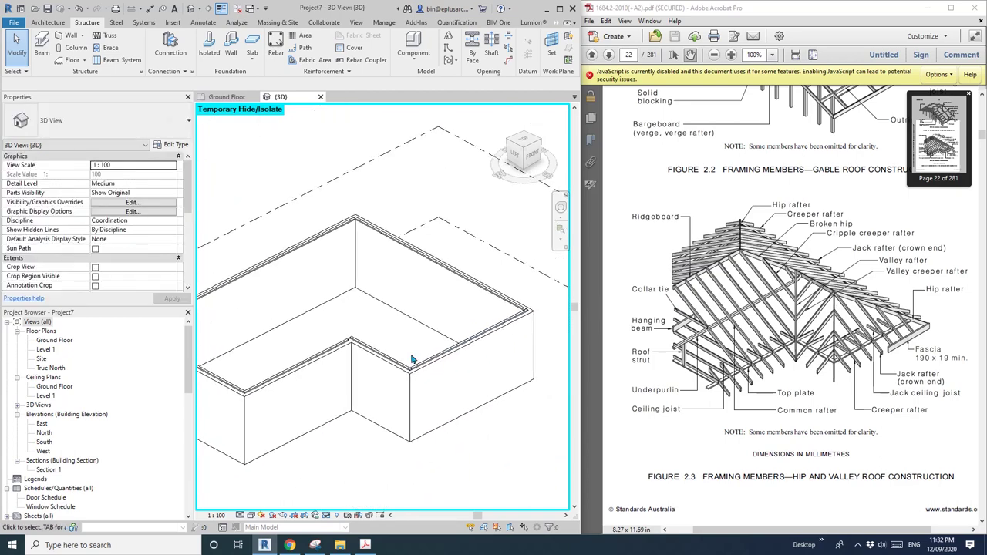
Step: Reset the temporary isolation and temporarily hide all walls and 45x90 top plates to expose the roof's underside
key(h)
key(r)
click(423, 354)
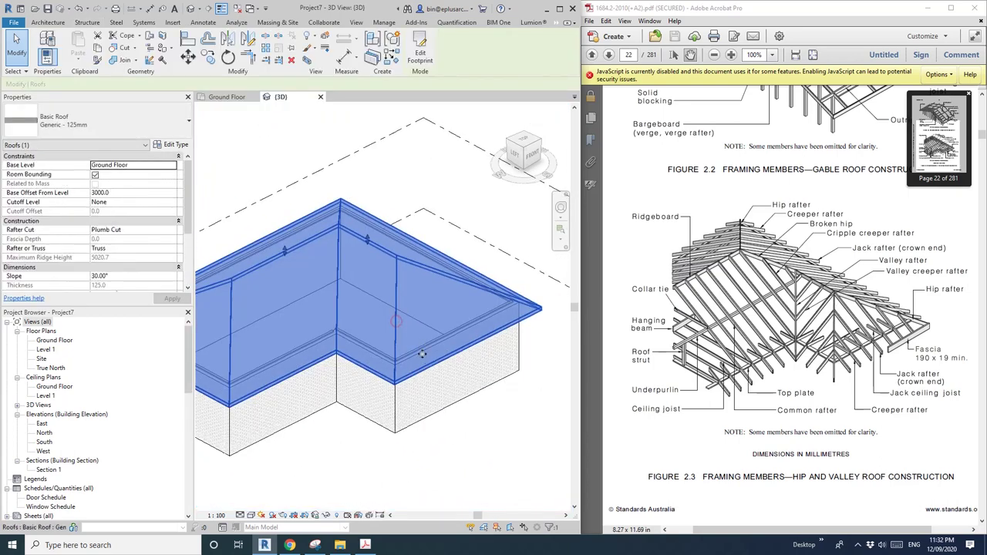
shift+middle_drag(422, 354, 402, 278)
click(440, 293)
key(a)
key(h)
key(h)
click(367, 216)
key(s)
key(a)
key(h)
key(h)
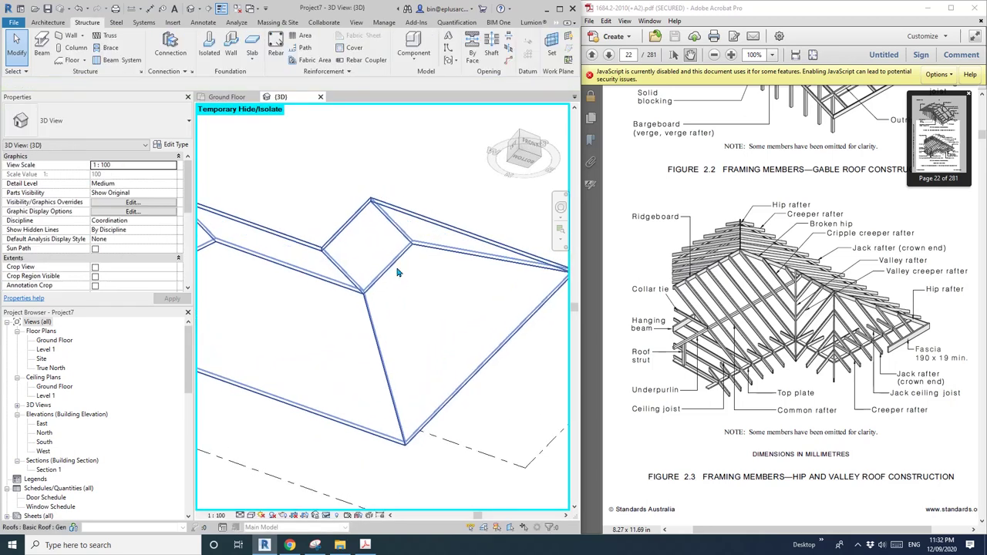
Step: Place 45x90 beams along the hip, ridge and valley lines of the roof's underside by picking the edges with 3D snapping
click(42, 51)
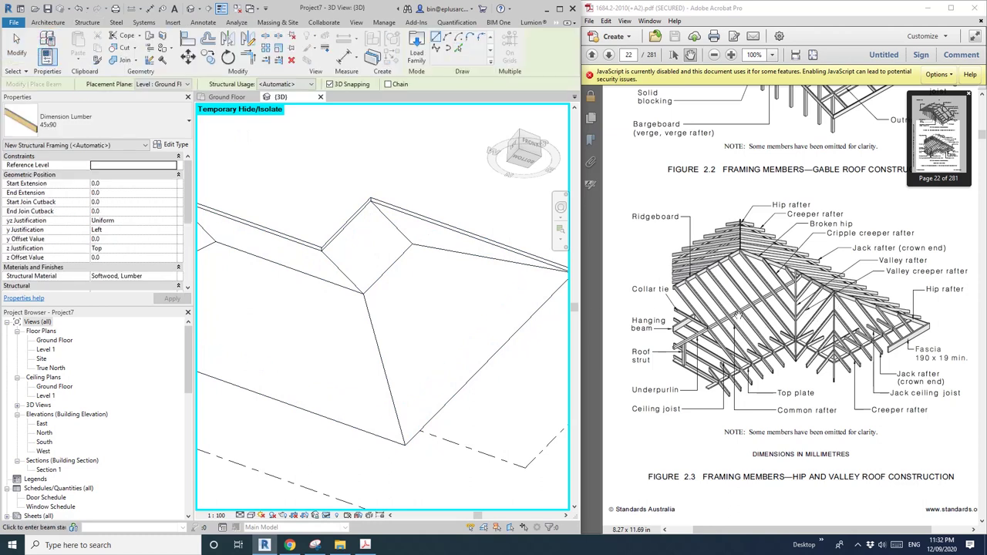
middle_drag(284, 290, 291, 298)
middle_drag(397, 274, 374, 272)
middle_drag(390, 277, 376, 273)
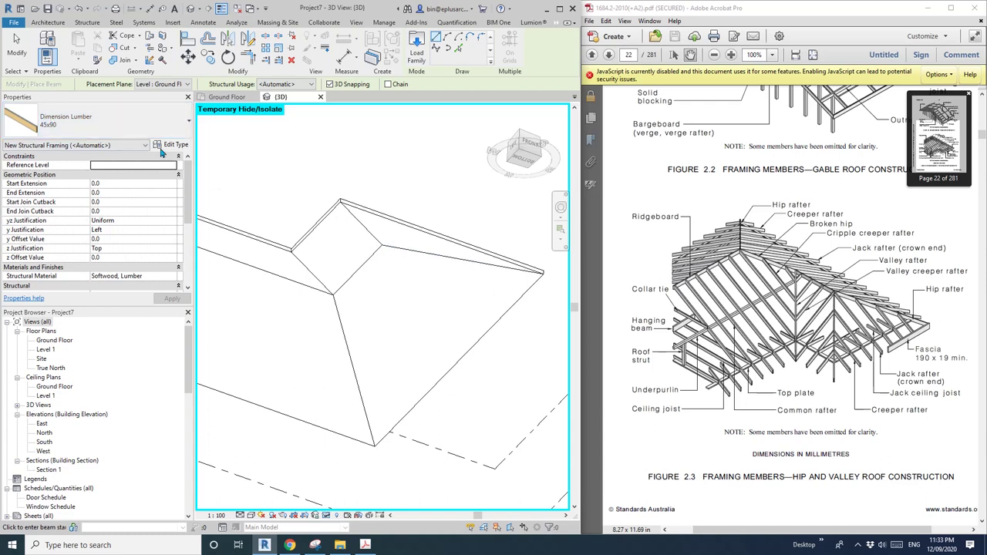
middle_drag(372, 226, 387, 240)
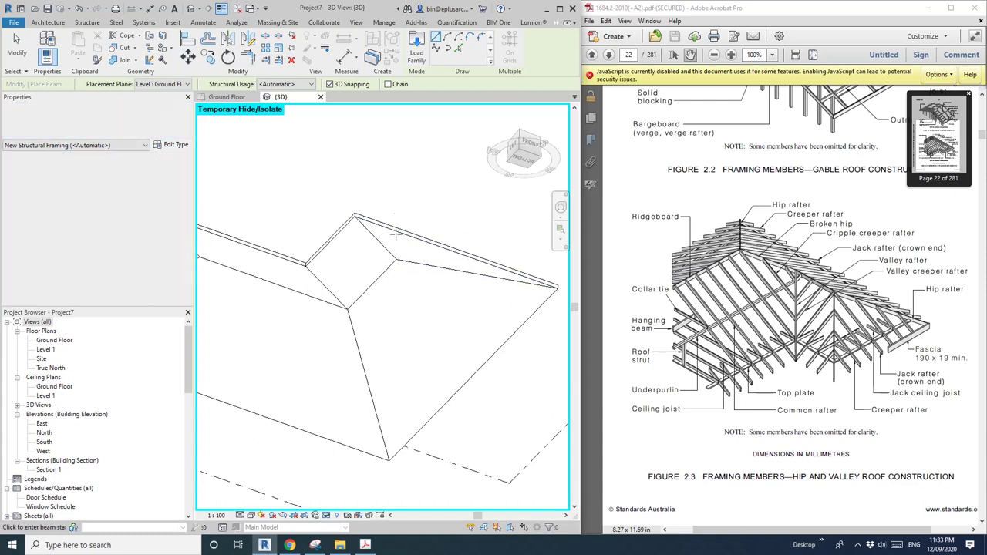
click(459, 48)
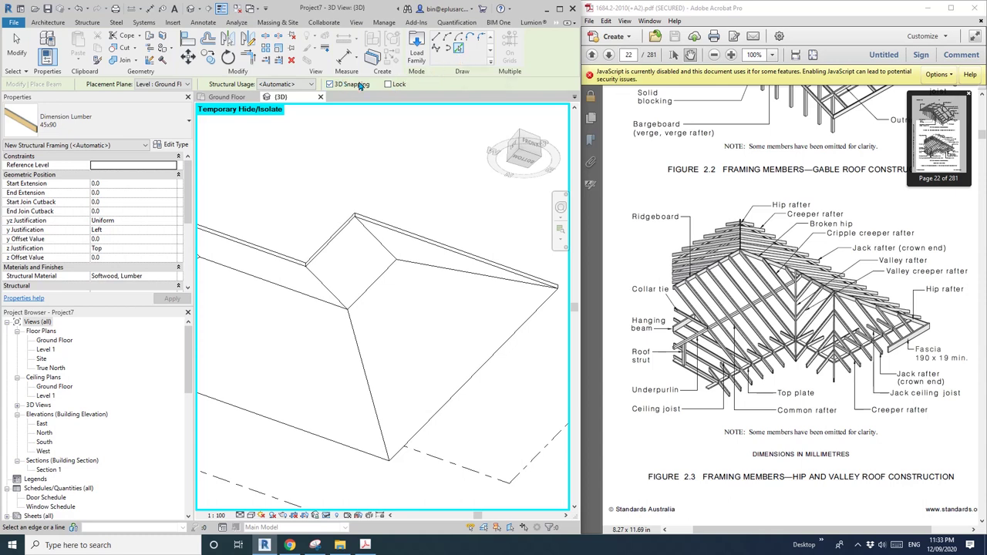
click(386, 250)
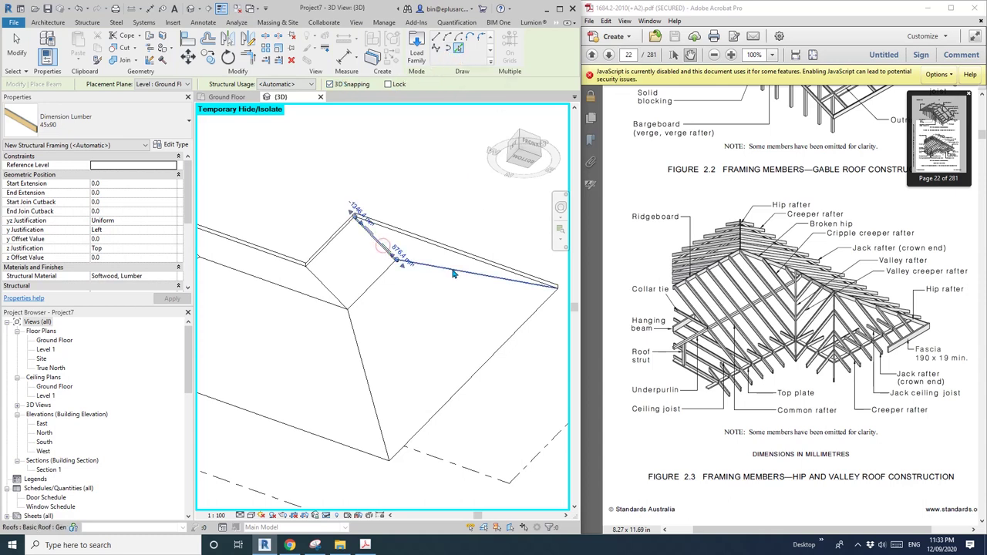
click(453, 269)
click(381, 276)
click(332, 291)
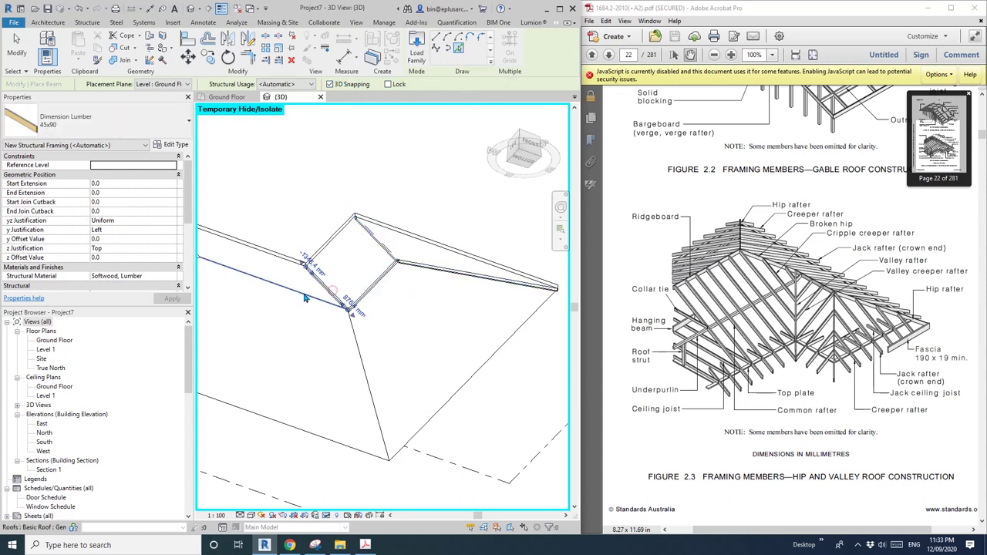
click(304, 292)
click(357, 352)
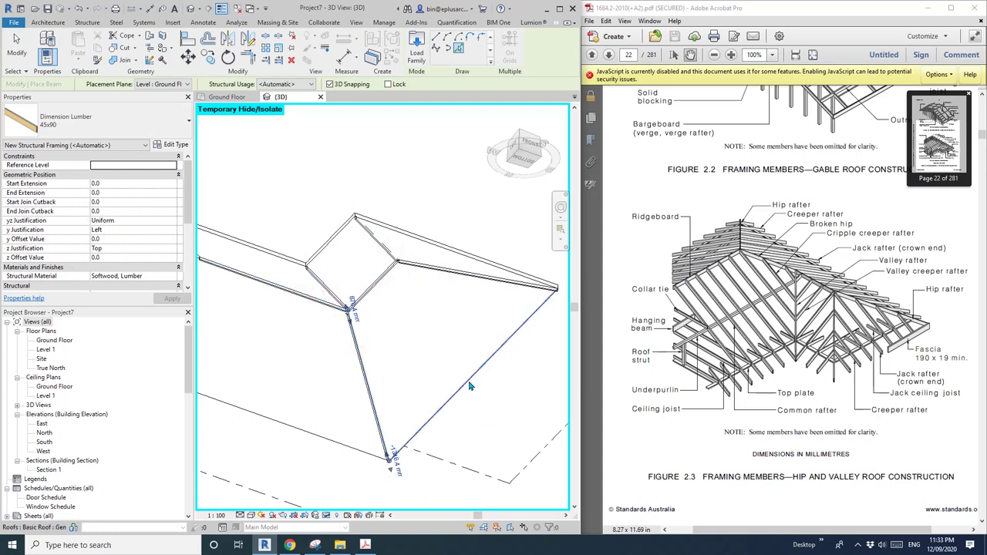
Step: Duplicate the 45x90 lumber type as Fascia, with b set to 19 and d set to 190
shift+middle_drag(469, 386, 540, 293)
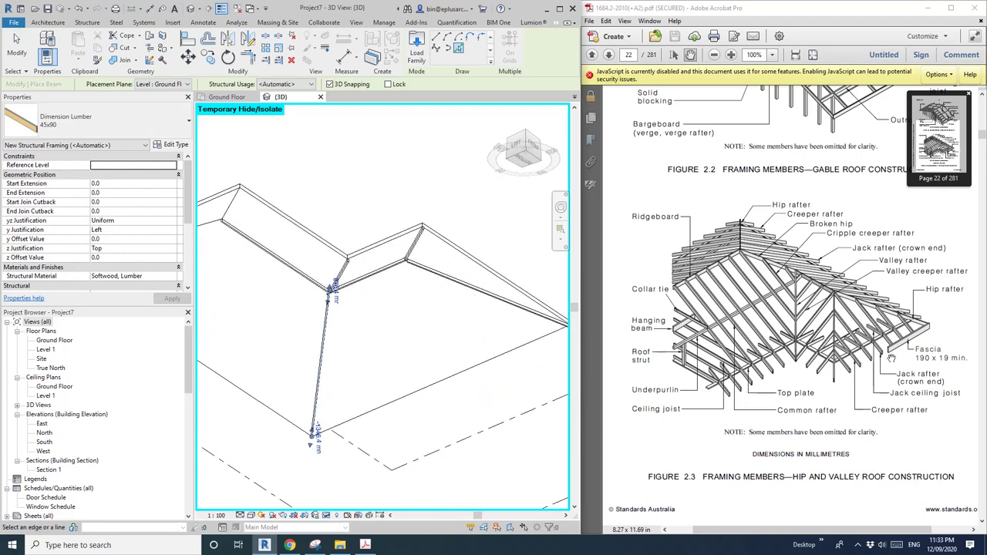
shift+middle_drag(395, 283, 355, 301)
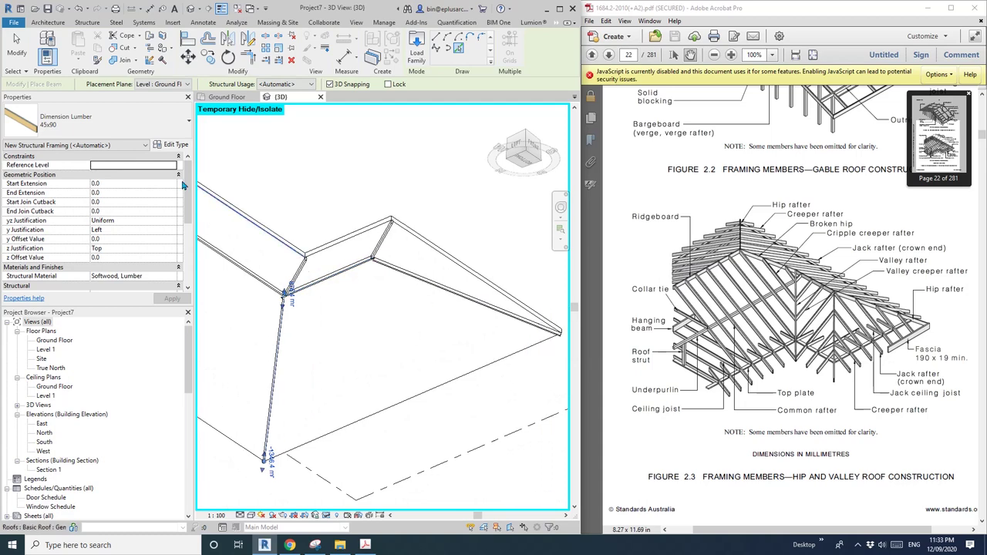
click(172, 148)
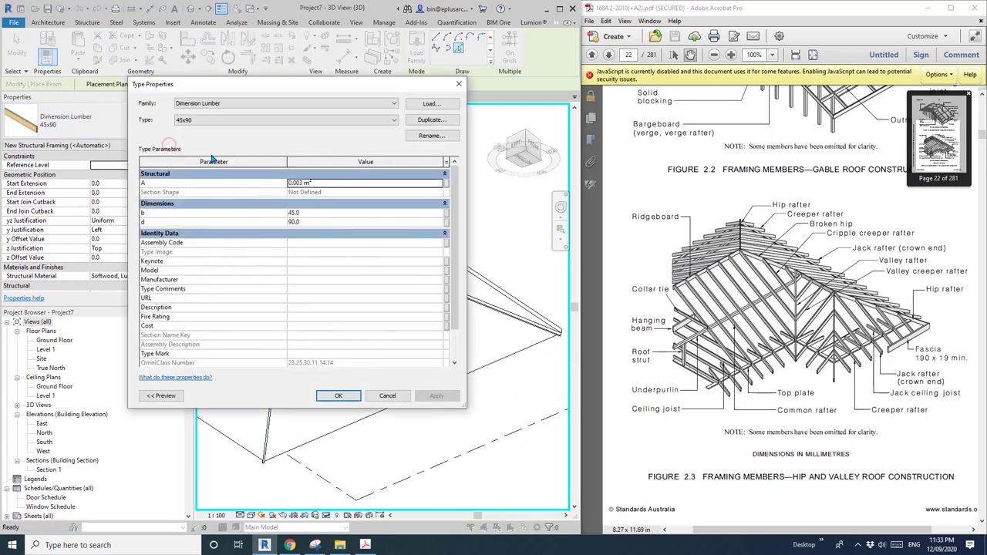
click(431, 120)
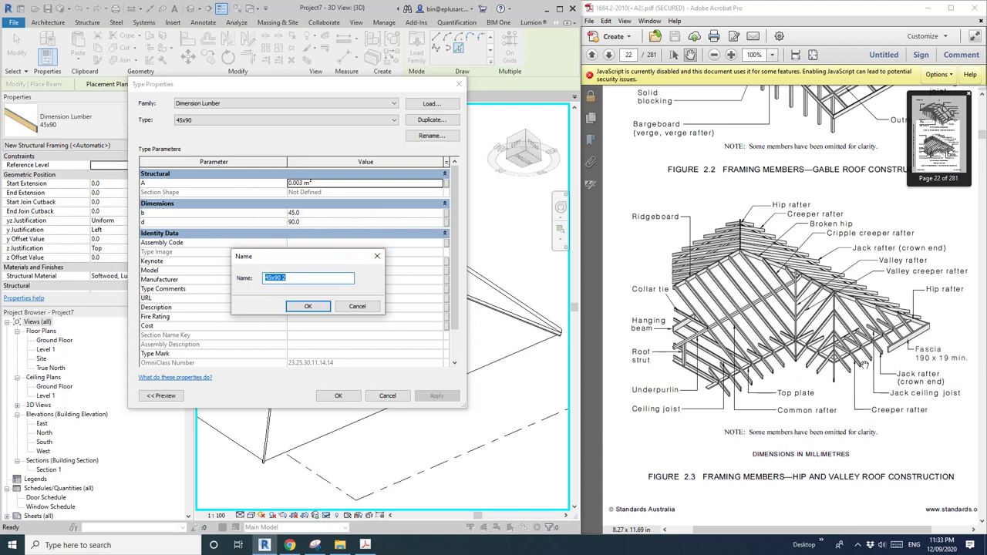
drag(330, 255, 348, 259)
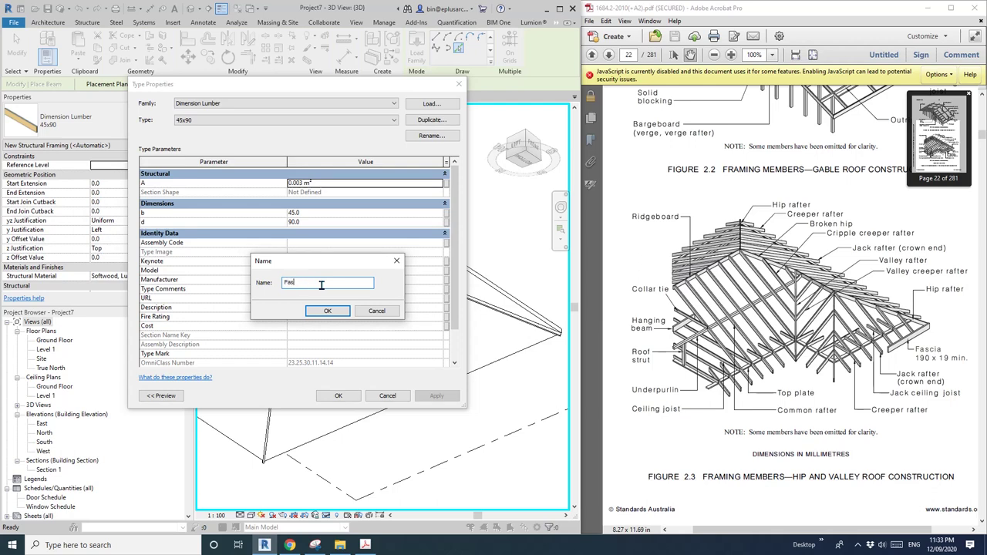
click(328, 310)
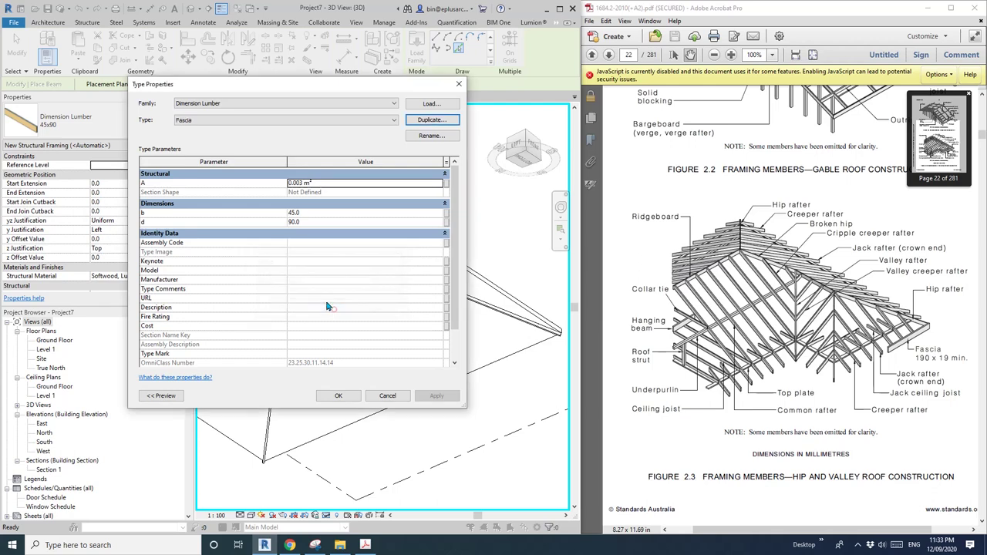
click(325, 213)
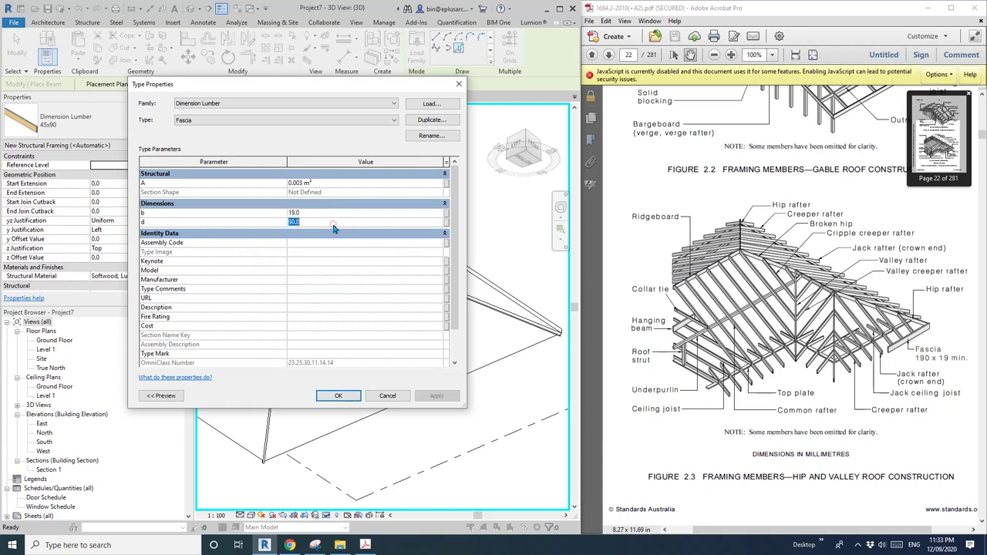
text(1)
click(338, 396)
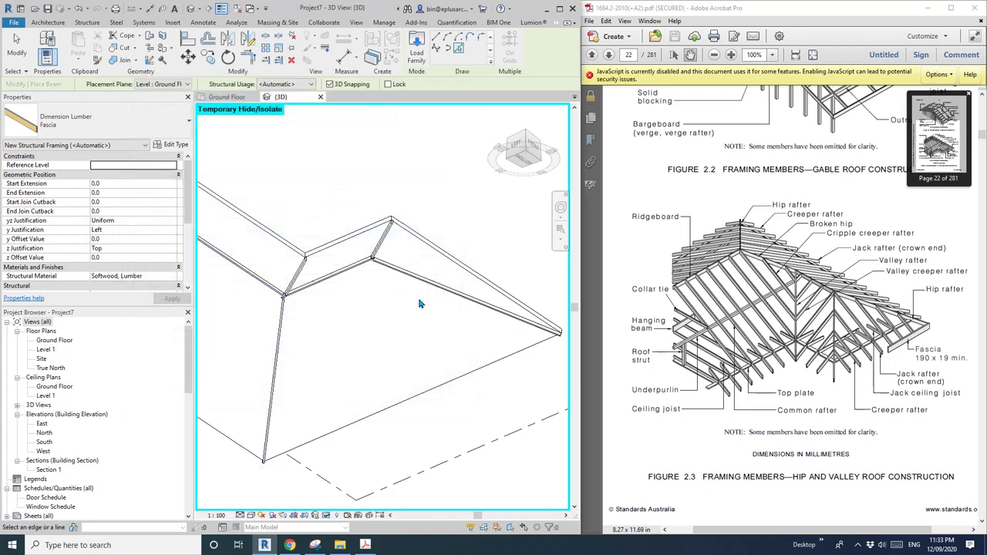
Step: Place Fascia beams along the roof's eave edges by picking the edges with 3D snapping
scroll(401, 280, down, 2)
scroll(429, 243, up, 1)
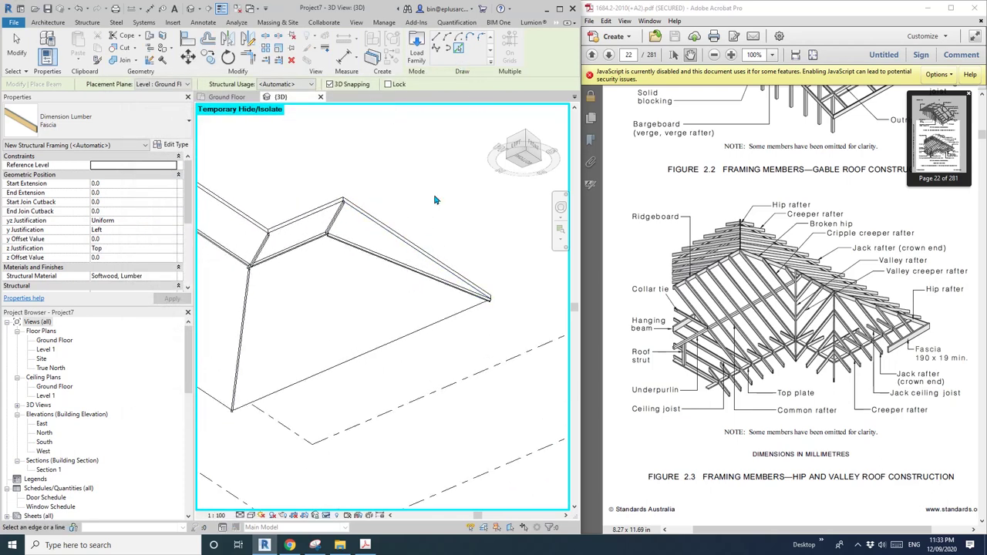
scroll(399, 245, up, 2)
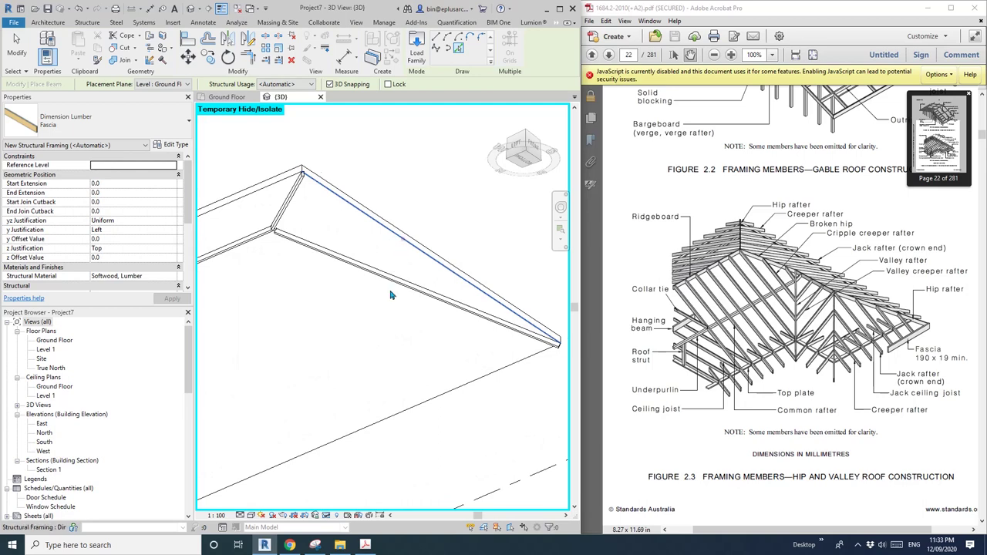
click(405, 244)
click(271, 189)
scroll(324, 247, down, 2)
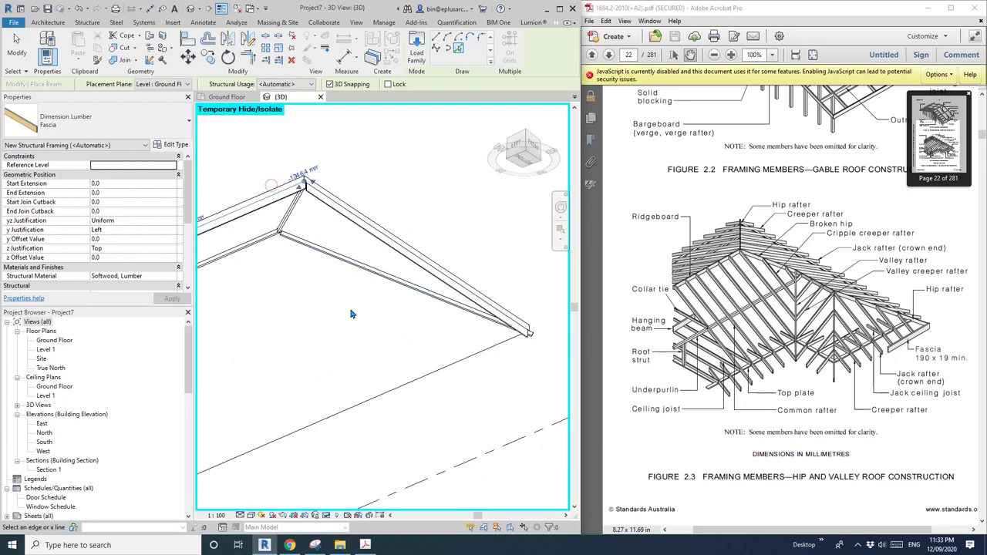
middle_drag(463, 409, 469, 335)
click(476, 275)
mouse_move(446, 291)
shift+middle_down()
mouse_move(427, 308)
mouse_move(333, 188)
mouse_move(403, 247)
mouse_move(288, 208)
mouse_move(251, 279)
mouse_move(257, 258)
mouse_move(366, 244)
mouse_move(478, 280)
mouse_move(424, 267)
mouse_move(409, 273)
mouse_move(407, 288)
mouse_move(432, 280)
shift+middle_up()
click(323, 181)
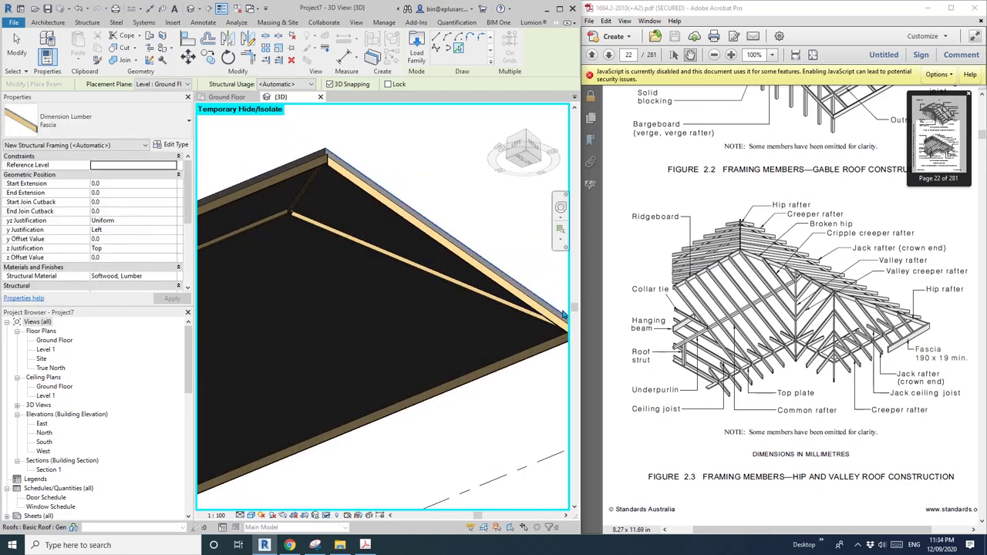
Step: Start a beam system and set its work plane by picking the triangular hip-end roof face
shift+middle_drag(415, 245, 435, 229)
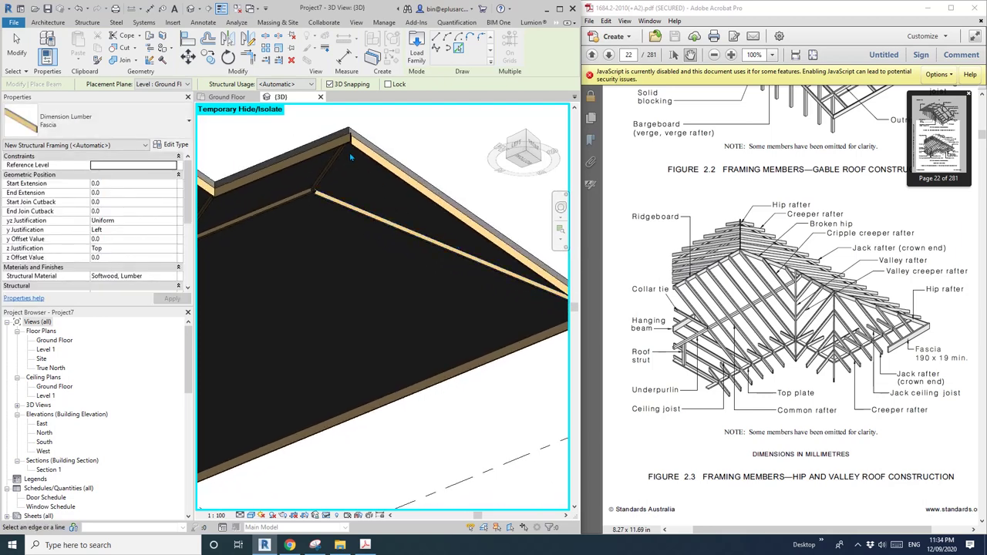
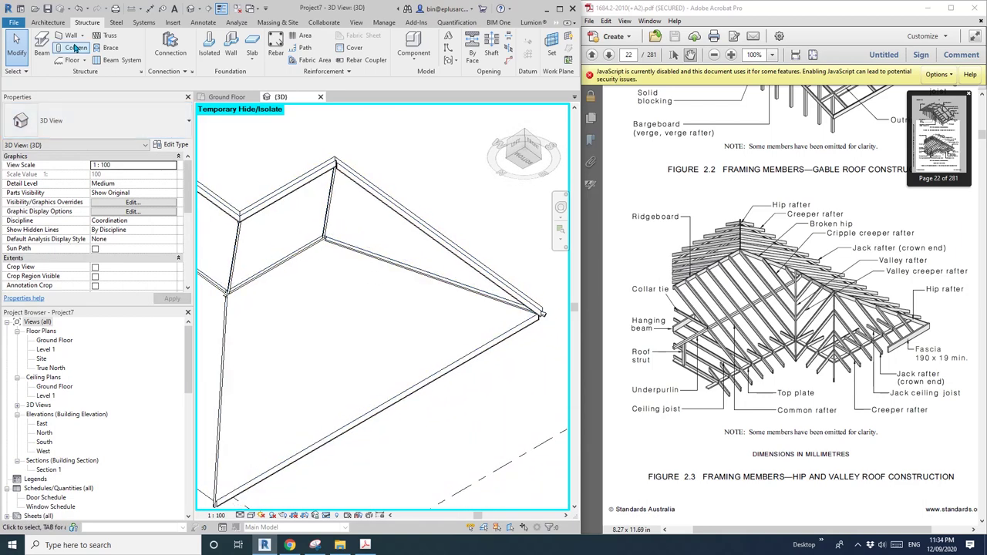
click(116, 59)
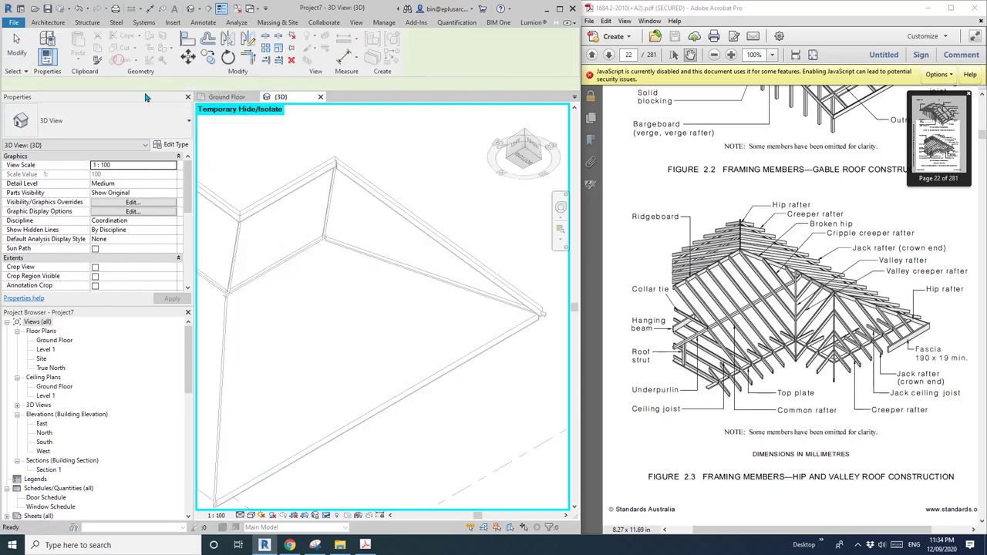
click(519, 48)
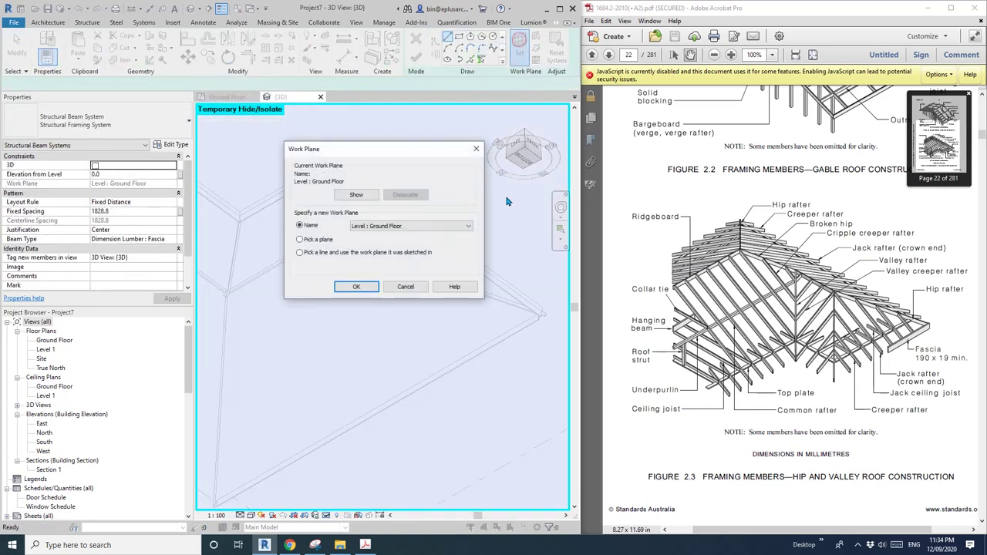
click(355, 287)
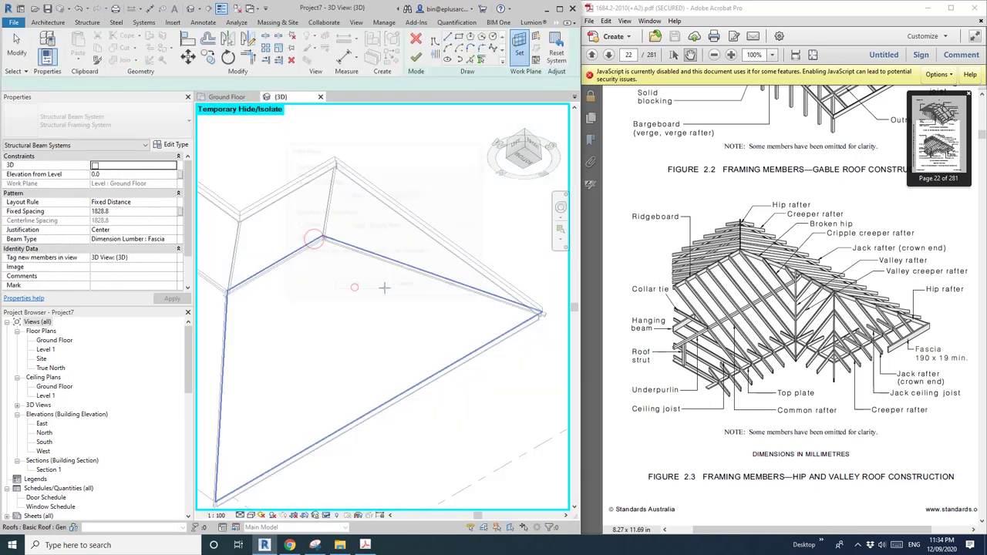
click(404, 239)
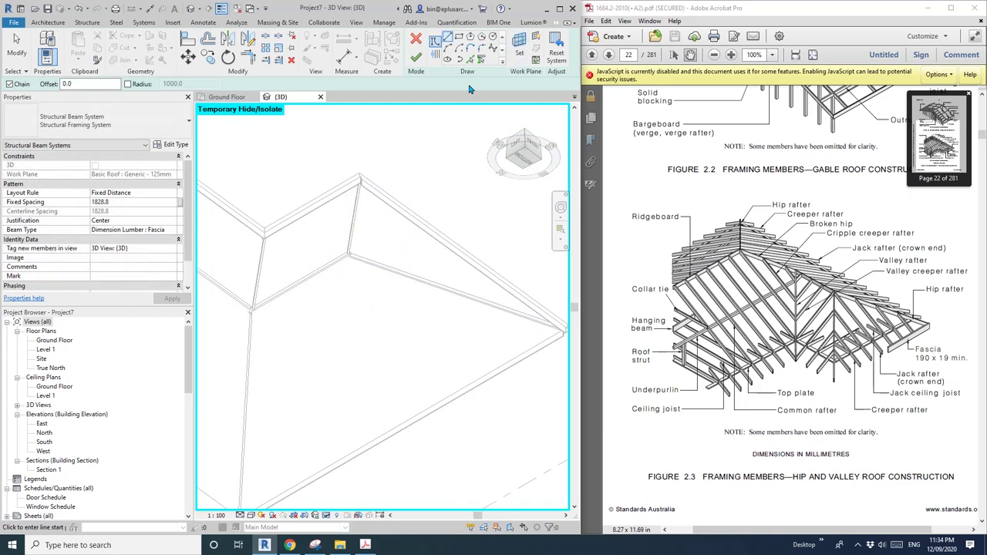
Step: Define the beam system boundary by picking the hip-end face's two hip members and eave fascia as supports
click(482, 61)
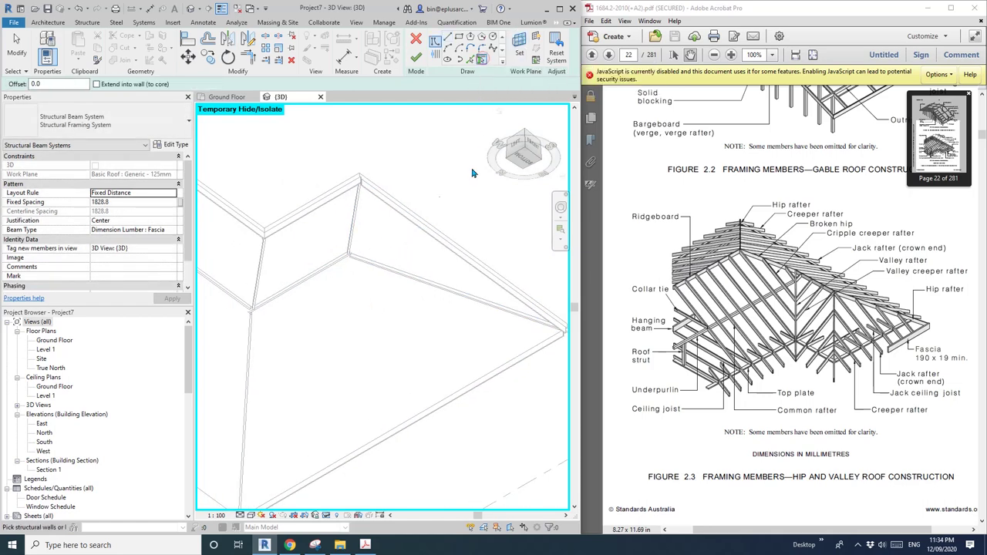
click(355, 230)
click(374, 263)
click(430, 236)
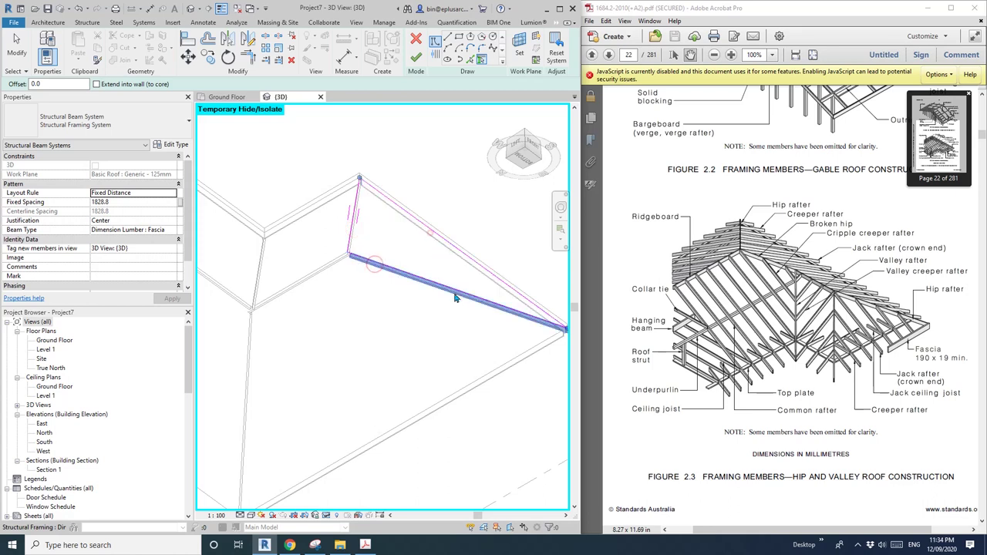
shift+middle_drag(463, 316, 416, 255)
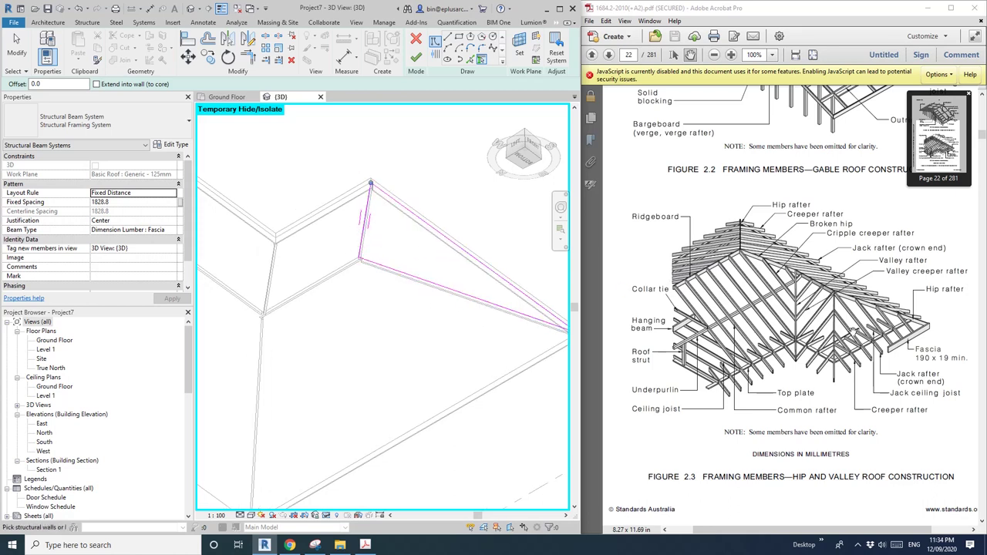
Step: Draw the beam direction line from the ridge end to the hip end's eave fascia
click(437, 57)
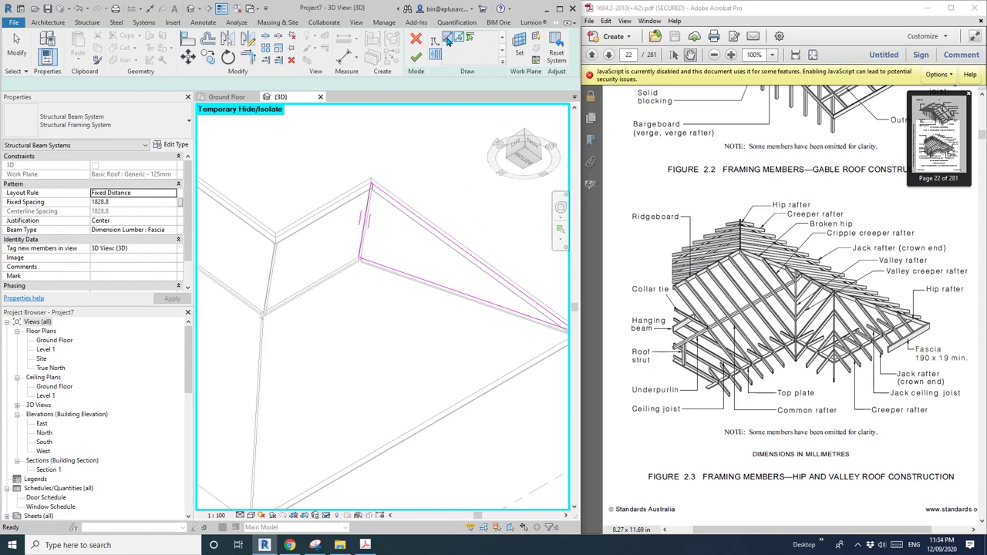
click(359, 257)
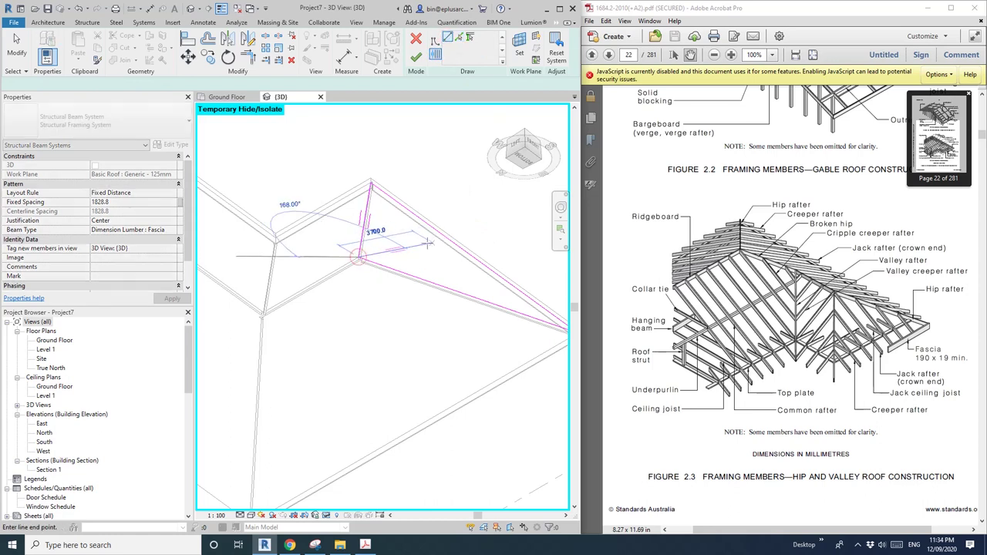
click(474, 258)
middle_drag(449, 312, 459, 318)
Step: Set the beam system's layout rule to Fixed Distance, justification to Direction Line and fixed spacing to 900
click(173, 194)
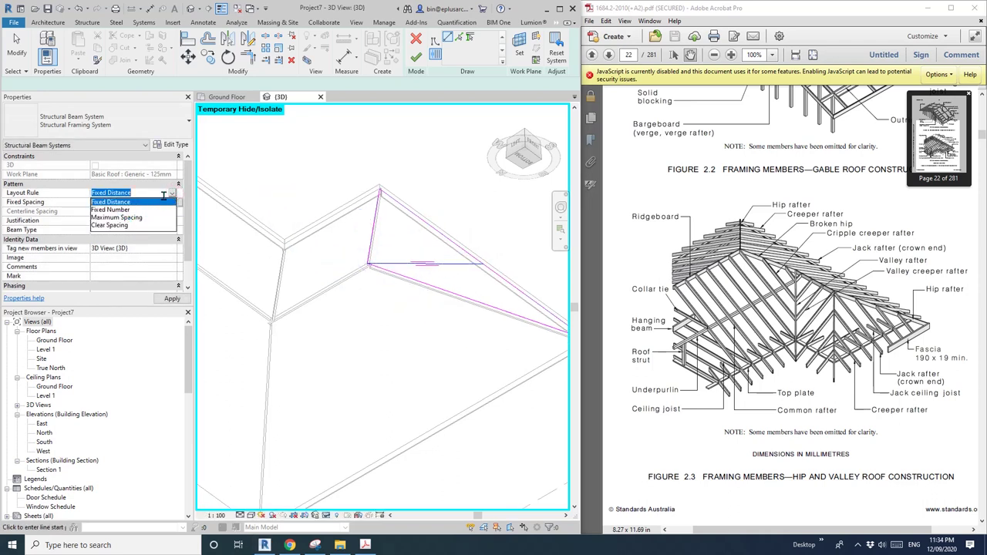
click(125, 218)
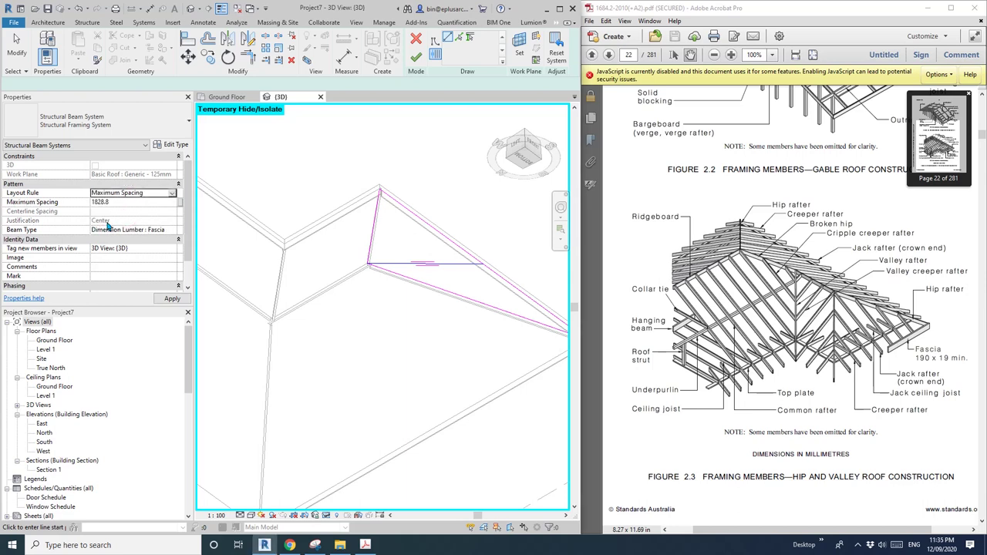
click(172, 196)
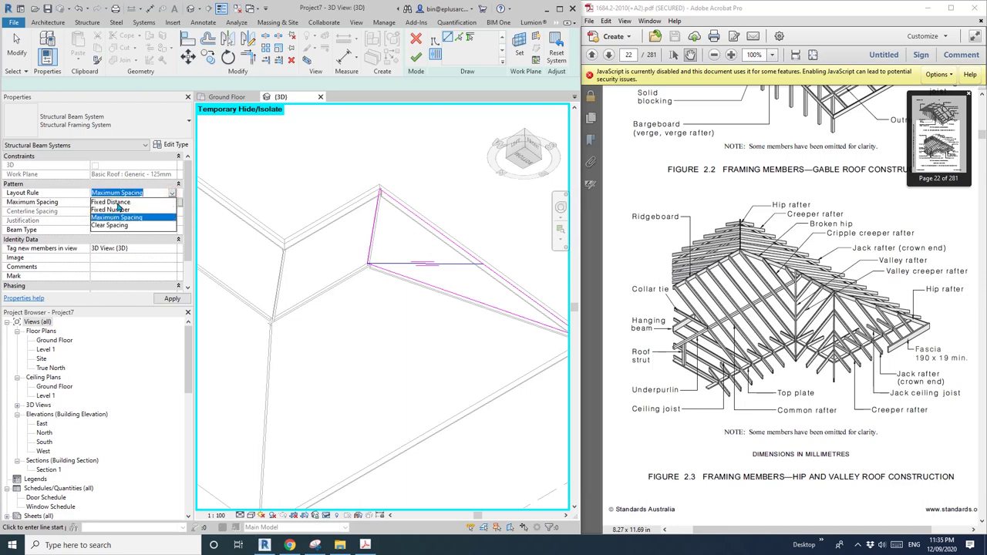
click(131, 202)
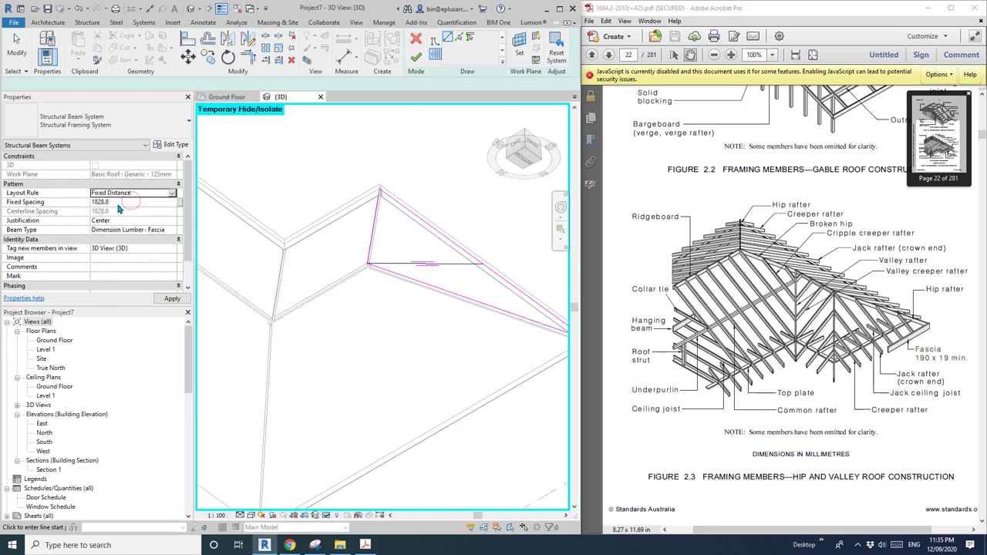
click(174, 221)
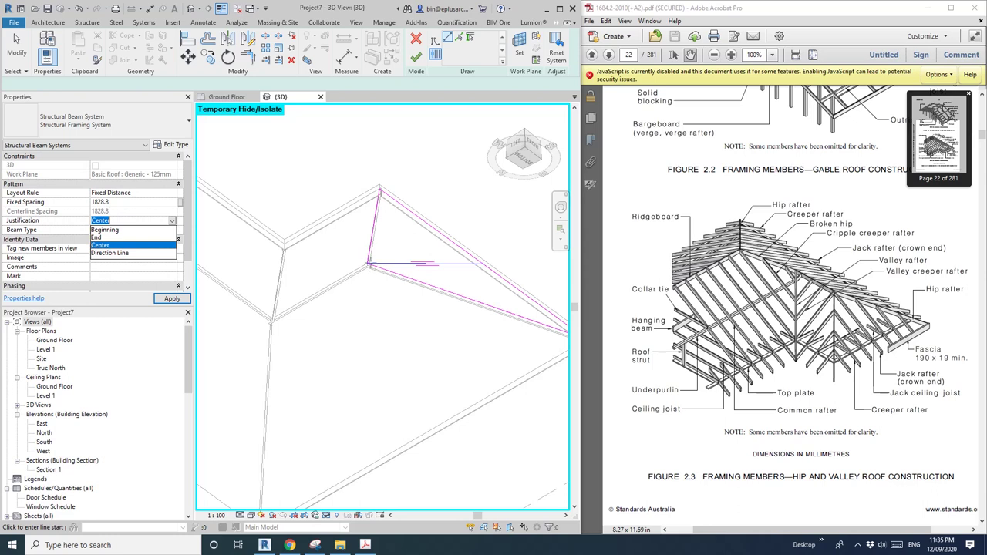
click(124, 254)
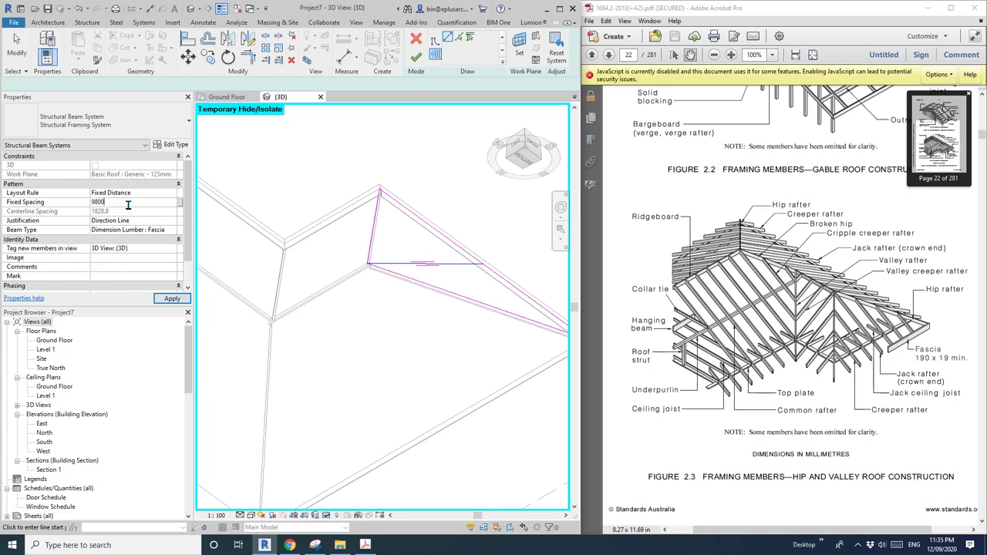
click(172, 299)
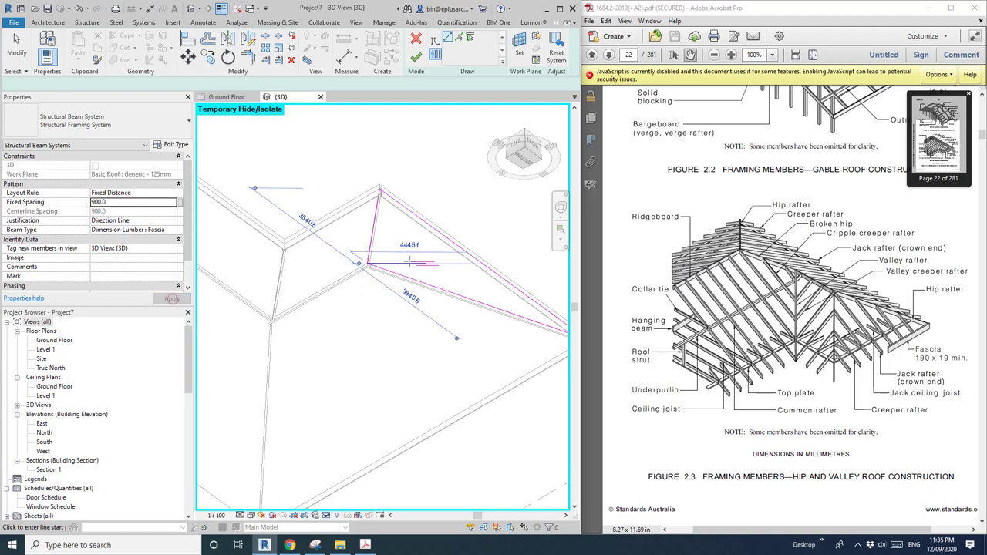
Step: Finish the hip-end beam system sketch and resolve the reported pick-support errors
click(416, 56)
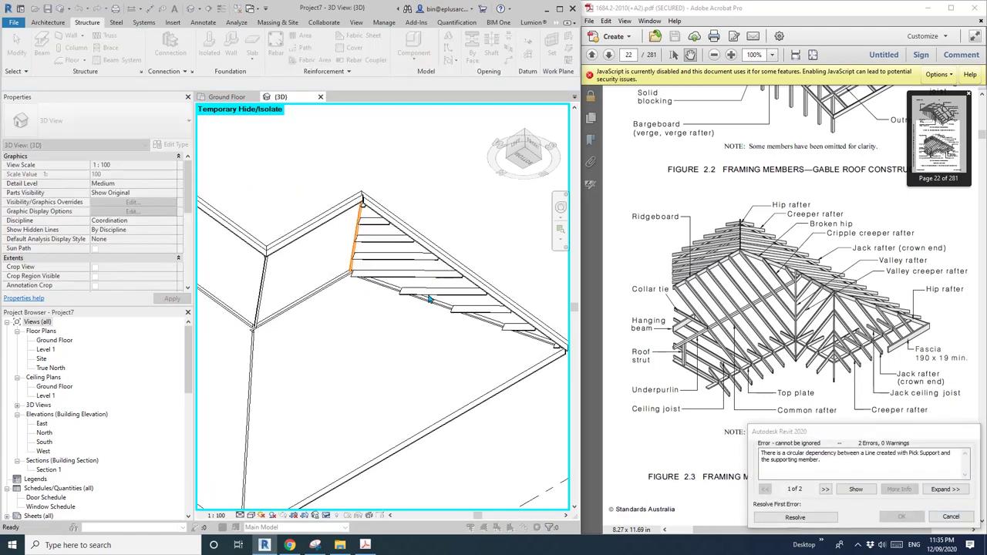
drag(843, 435, 733, 378)
click(685, 461)
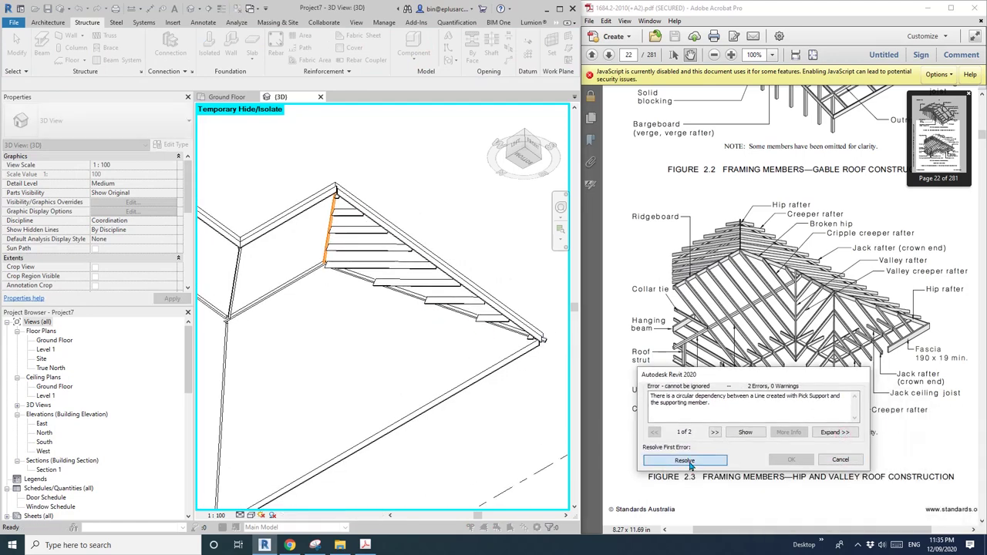
Step: Set the hip-end beam system's fixed spacing to 800 and its beam type to Dimension Lumber : 45x90
scroll(376, 277, up, 2)
shift+middle_drag(375, 278, 342, 162)
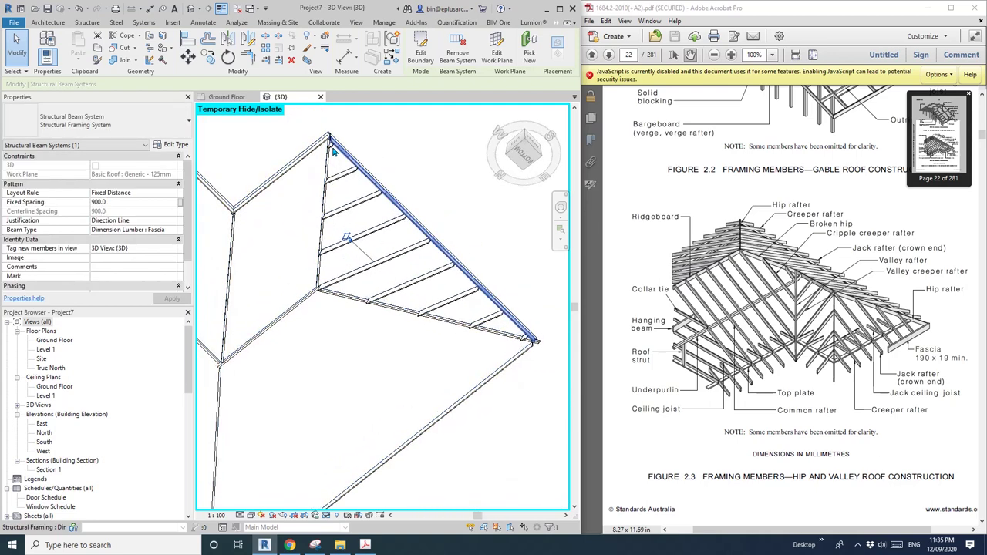
scroll(332, 151, up, 2)
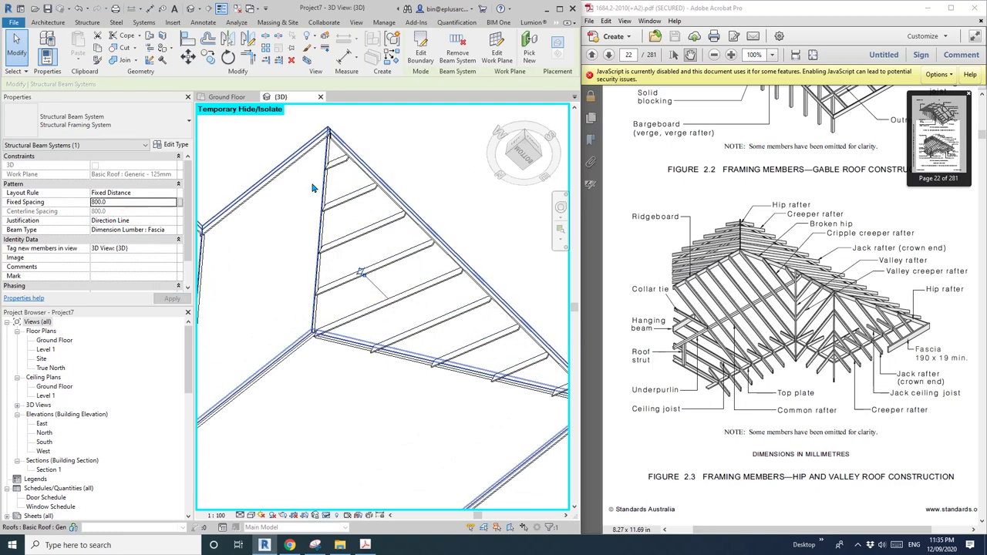
scroll(397, 287, down, 1)
middle_drag(397, 287, 579, 397)
scroll(327, 303, down, 1)
middle_drag(327, 303, 389, 242)
scroll(380, 305, up, 1)
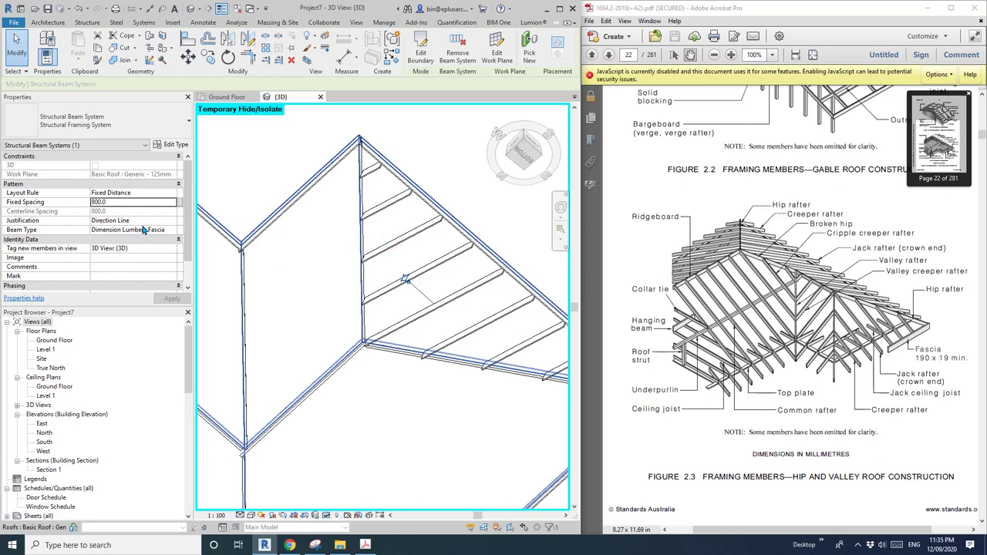
click(172, 231)
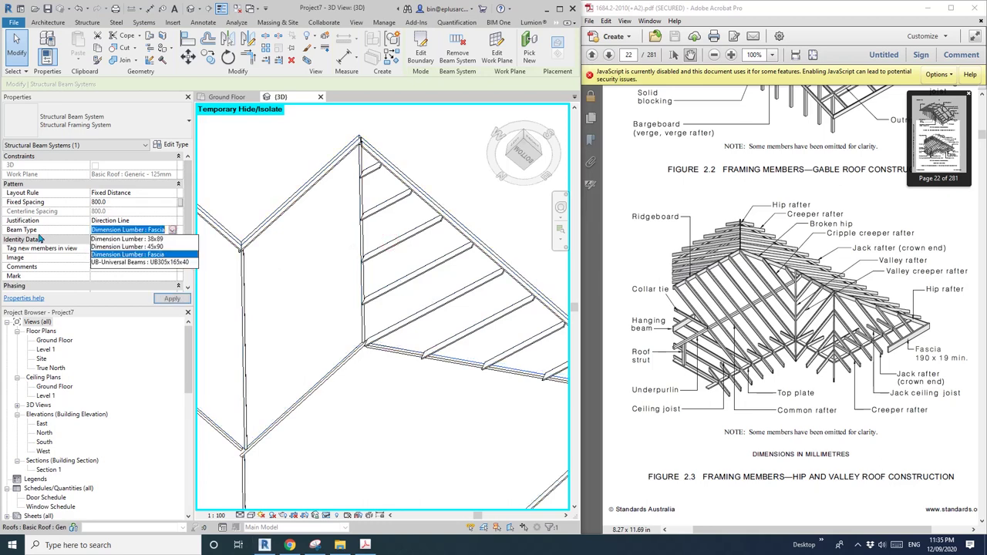
click(124, 247)
Step: Start another beam system and set its work plane to the adjoining roof face between the hip and the valley
shift+middle_drag(403, 250, 455, 424)
shift+middle_drag(408, 362, 378, 324)
shift+middle_drag(372, 360, 375, 293)
mouse_move(259, 278)
shift+middle_down()
mouse_move(337, 337)
mouse_move(273, 276)
mouse_move(297, 294)
shift+middle_up()
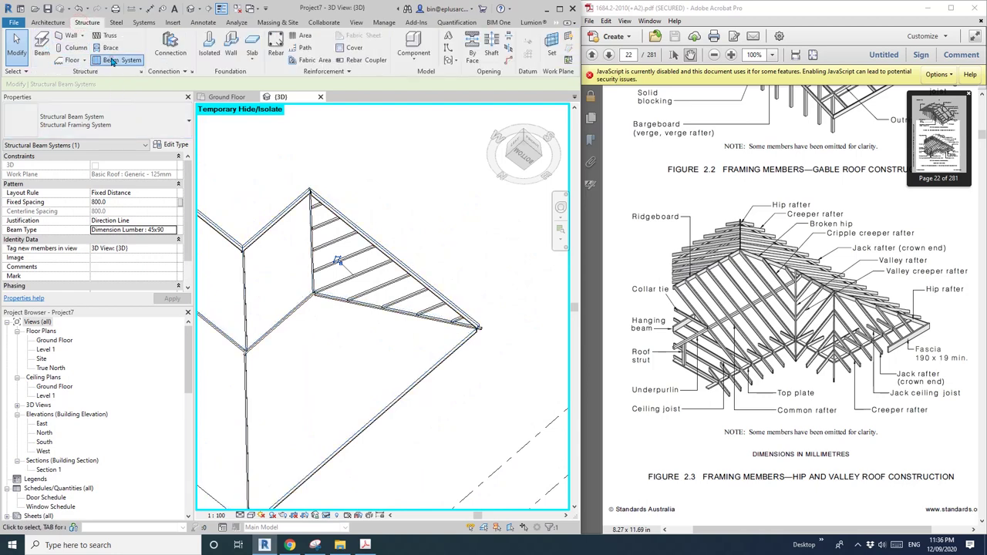
click(334, 139)
click(519, 42)
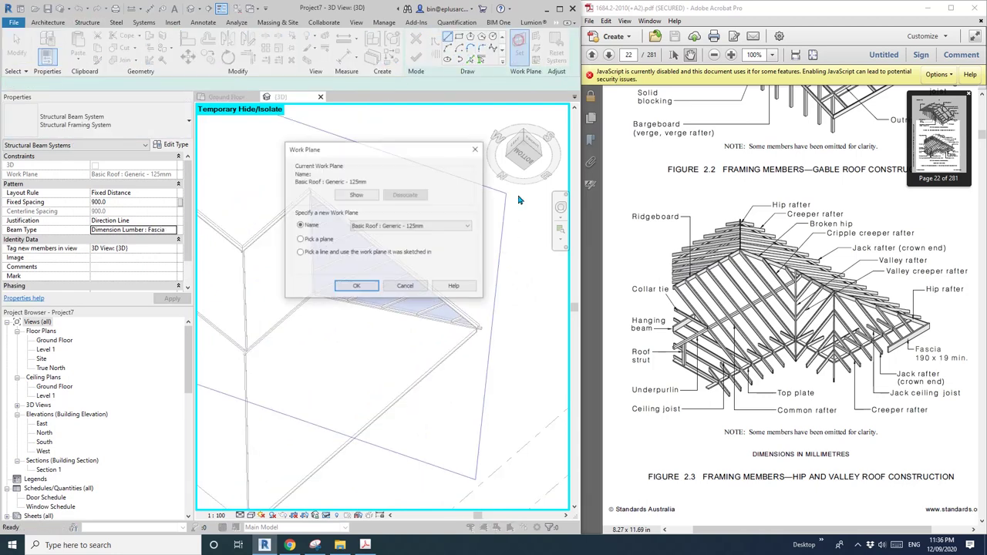
click(357, 287)
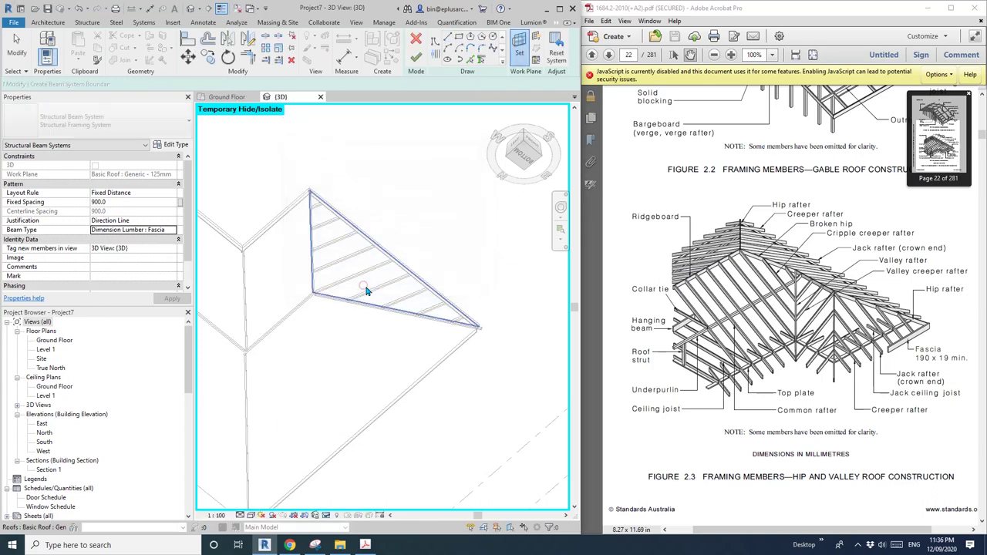
click(286, 261)
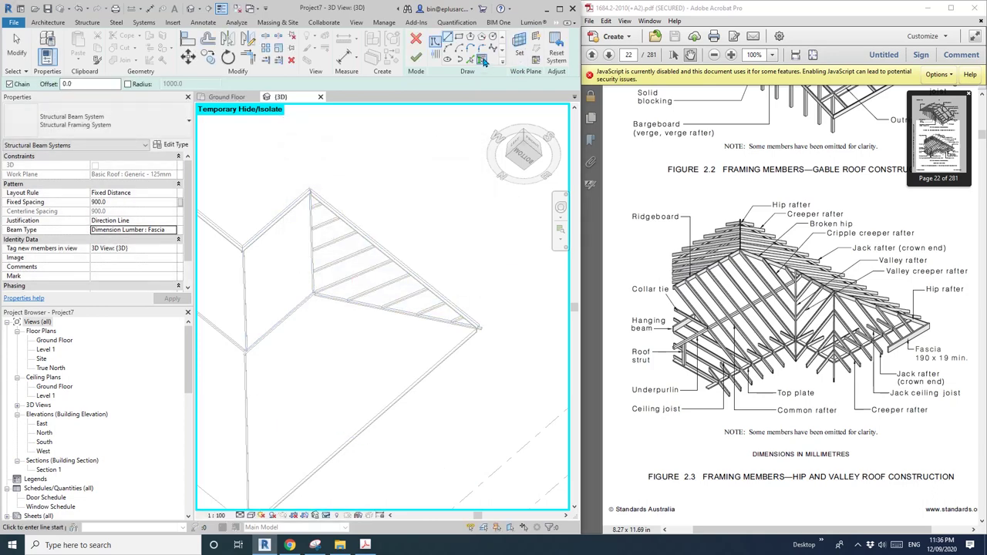
Step: Define the new boundary by picking the hip, eave fascia, valley and ridge members around the face as supports
click(483, 61)
click(312, 238)
click(277, 219)
click(245, 272)
click(289, 310)
Step: Set the beam direction from the ridge end perpendicular to the eave fascia, then finish the beam system sketch and resolve the pick-support error
click(436, 58)
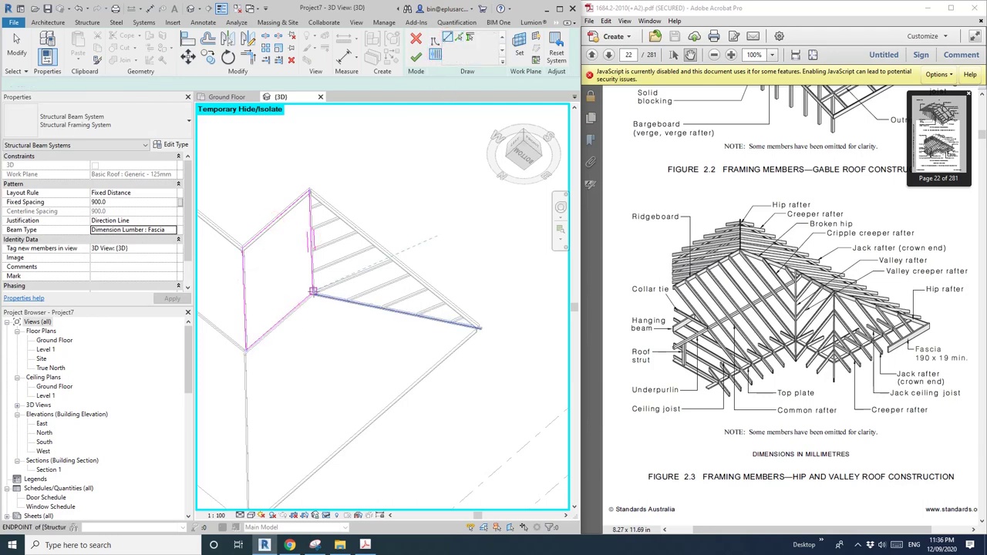
scroll(314, 294, up, 3)
scroll(314, 294, up, 2)
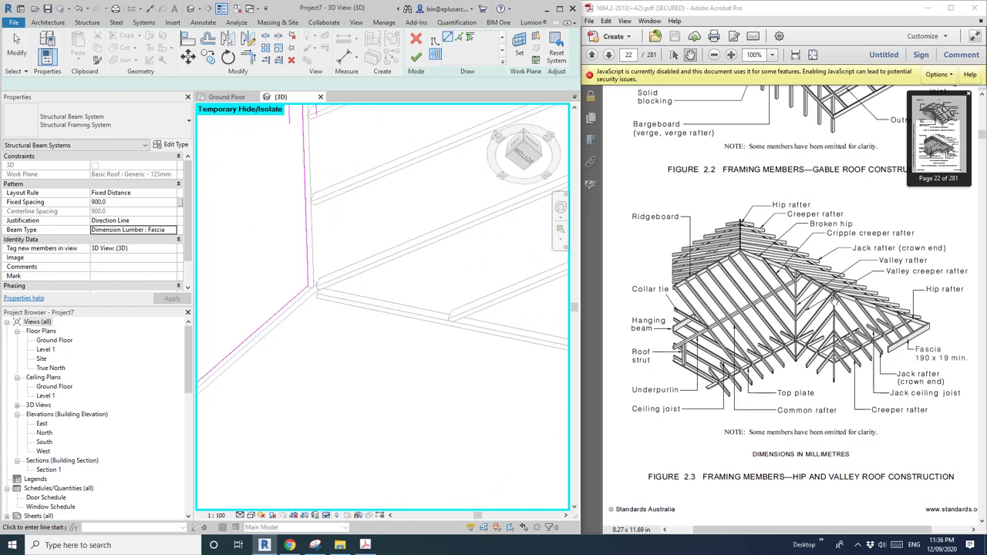
mouse_move(270, 284)
shift+middle_down()
mouse_move(465, 294)
mouse_move(416, 298)
shift+middle_up()
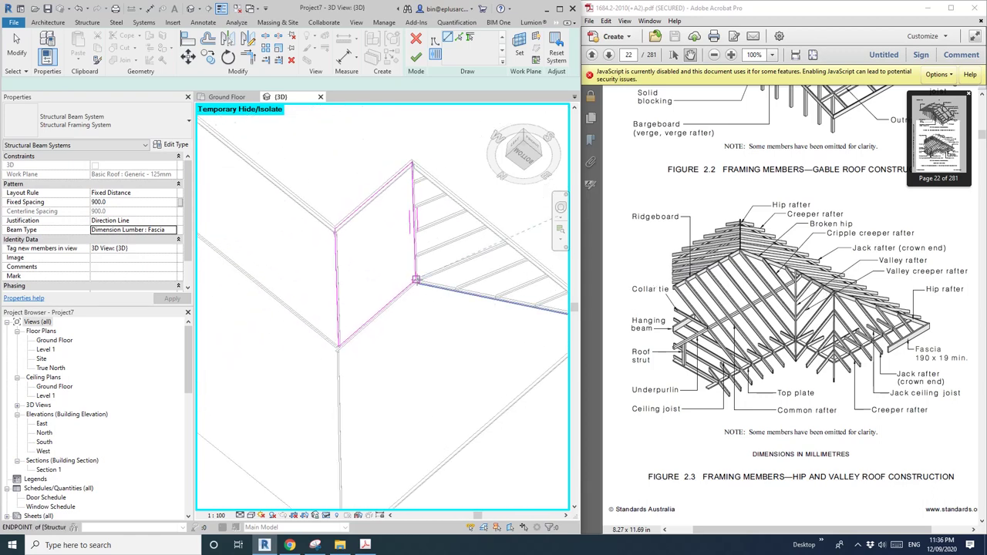
scroll(417, 281, up, 3)
click(414, 282)
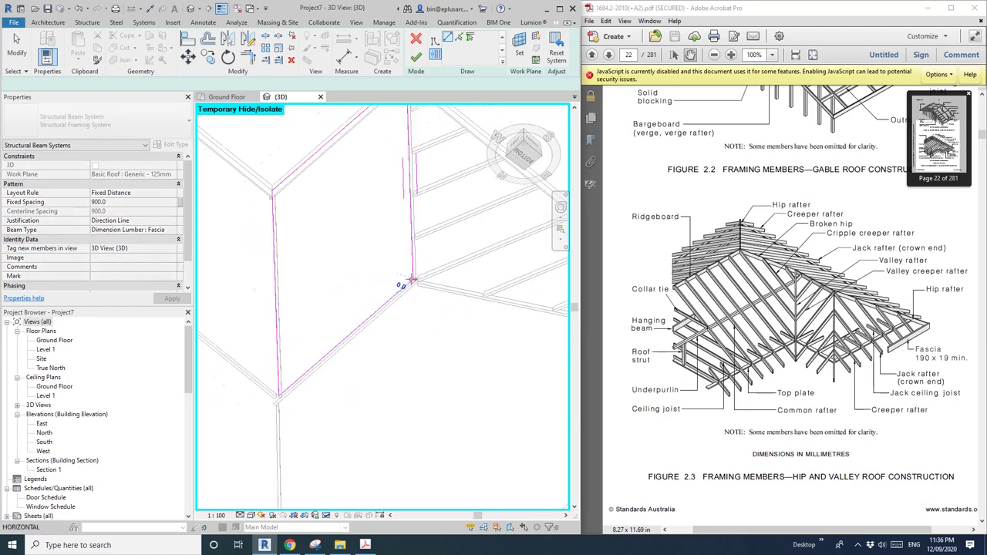
shift+middle_drag(413, 281, 393, 280)
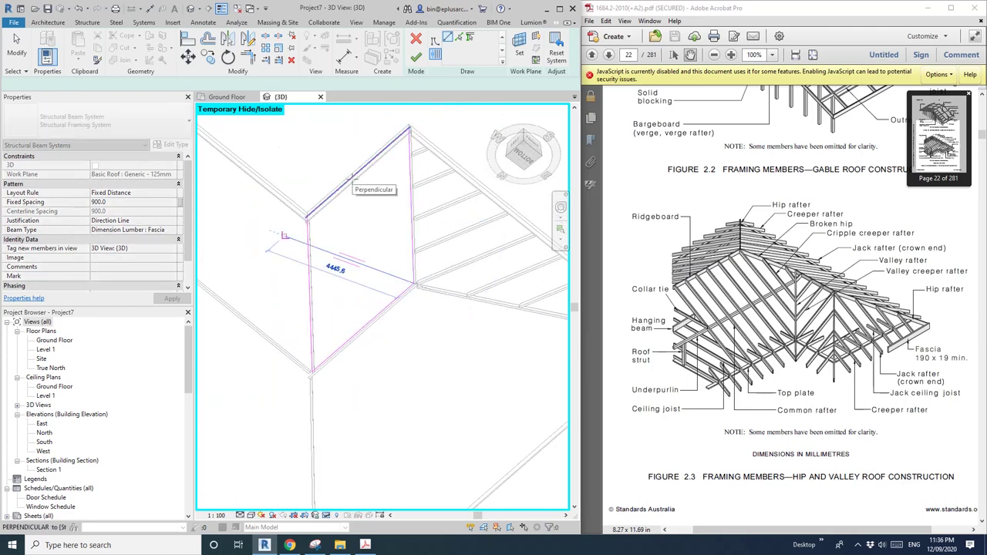
click(353, 179)
shift+middle_drag(353, 179, 467, 207)
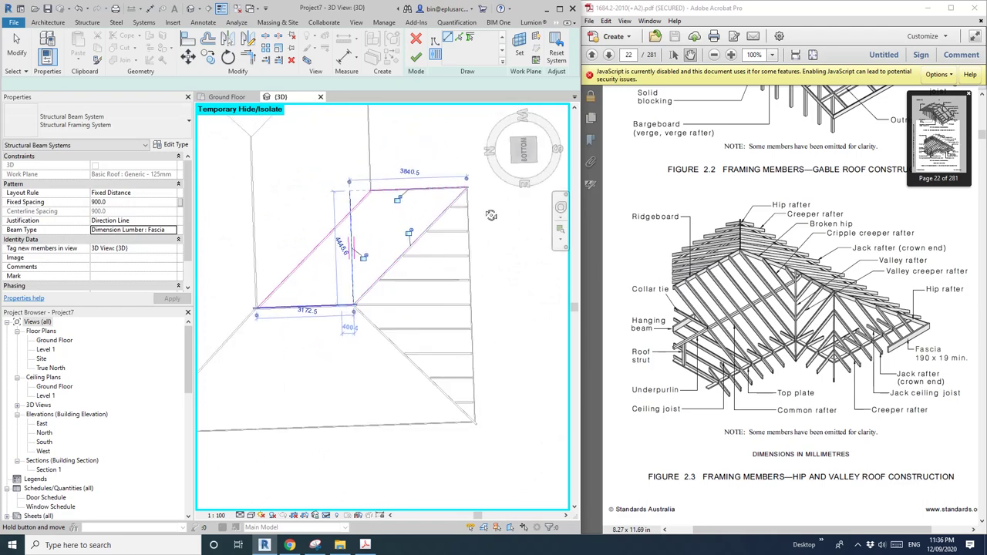
click(417, 61)
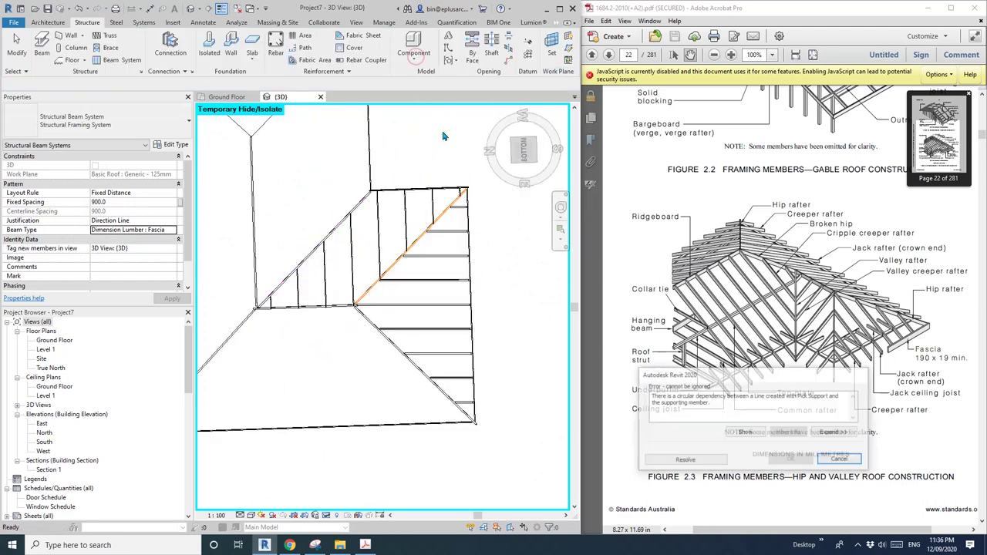
click(706, 463)
Step: Set the new valley-side beam system's beam type to Dimension Lumber : 45x90 and its fixed spacing to 800
shift+middle_drag(445, 282, 393, 280)
scroll(379, 233, up, 1)
mouse_move(378, 233)
shift+middle_down()
mouse_move(353, 286)
mouse_move(353, 260)
mouse_move(386, 229)
shift+middle_up()
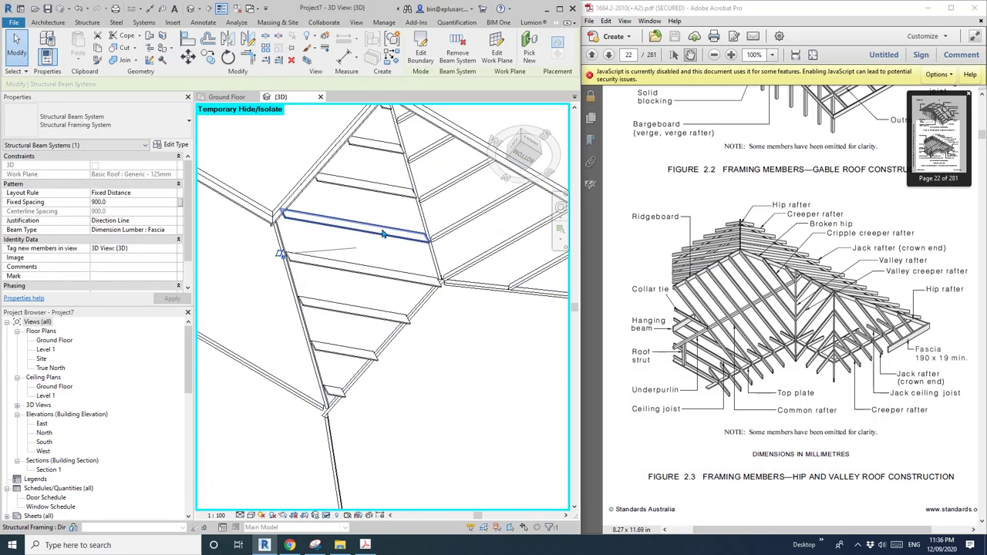
click(174, 231)
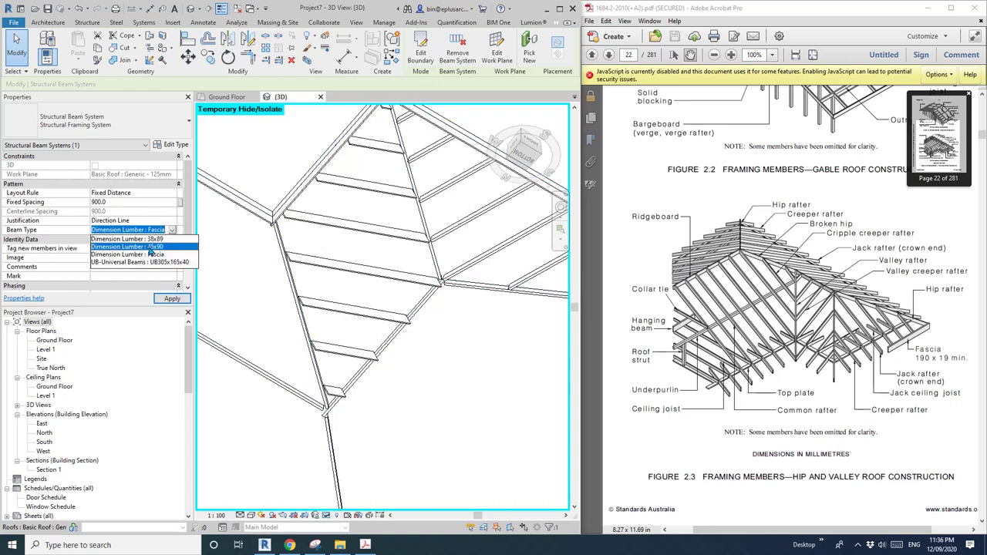
click(128, 247)
shift+middle_drag(263, 254, 357, 233)
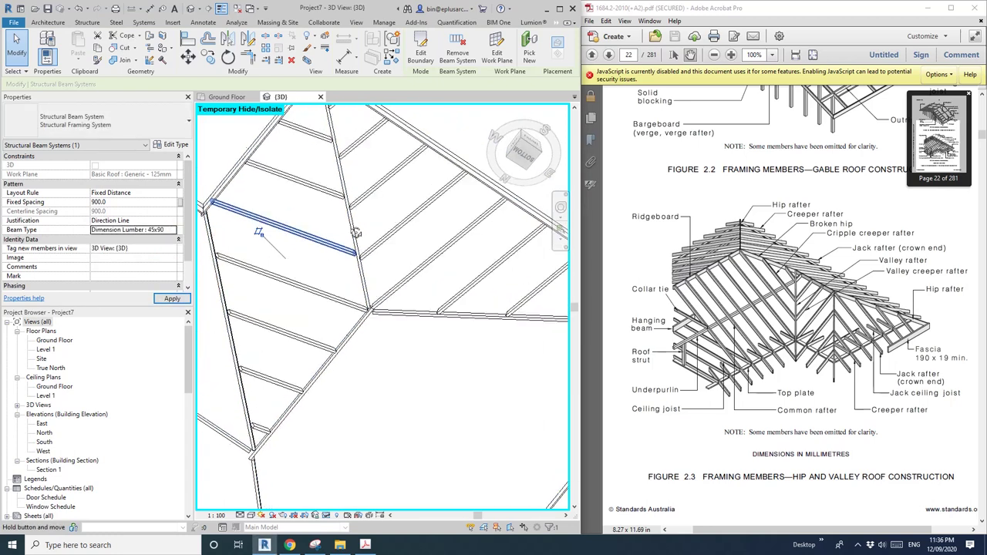
click(125, 203)
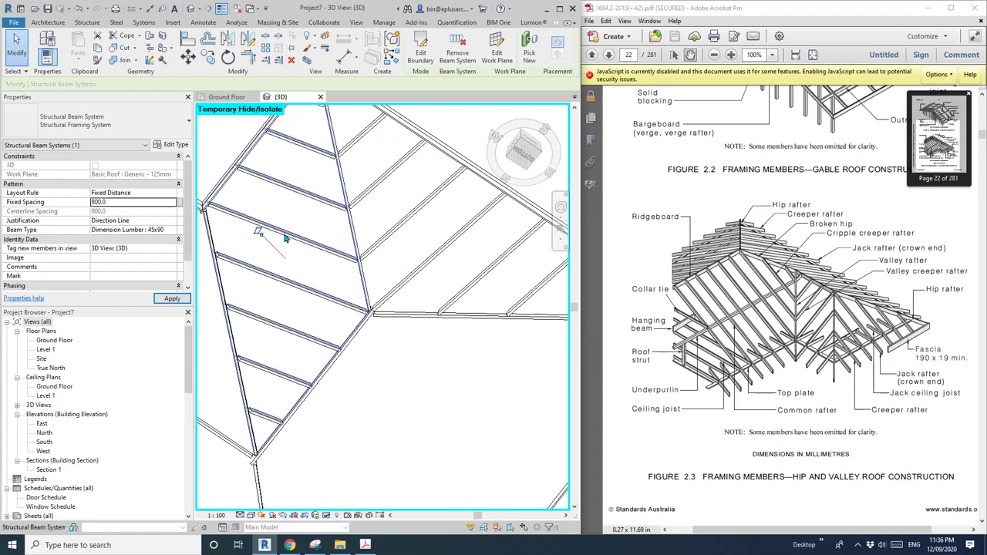
shift+middle_drag(346, 251, 360, 263)
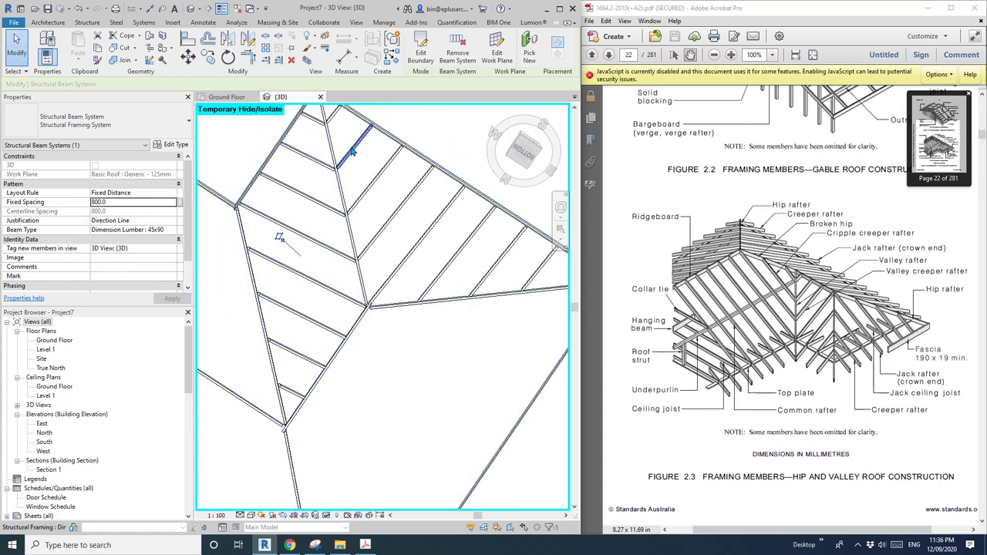
Step: Start another beam system and pick the large roof face across the ridge as its work plane
middle_drag(387, 307, 440, 282)
scroll(374, 286, down, 2)
middle_drag(375, 286, 397, 291)
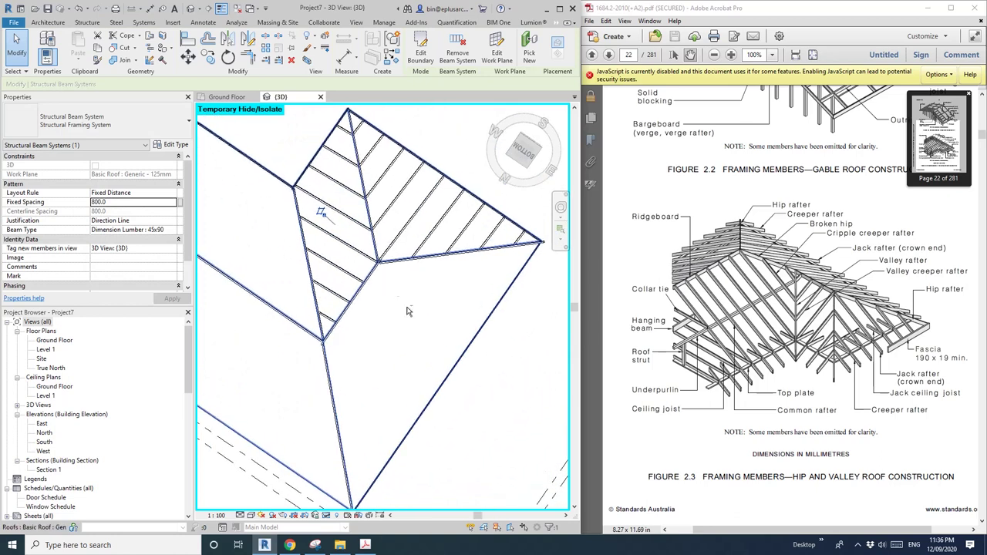
click(93, 24)
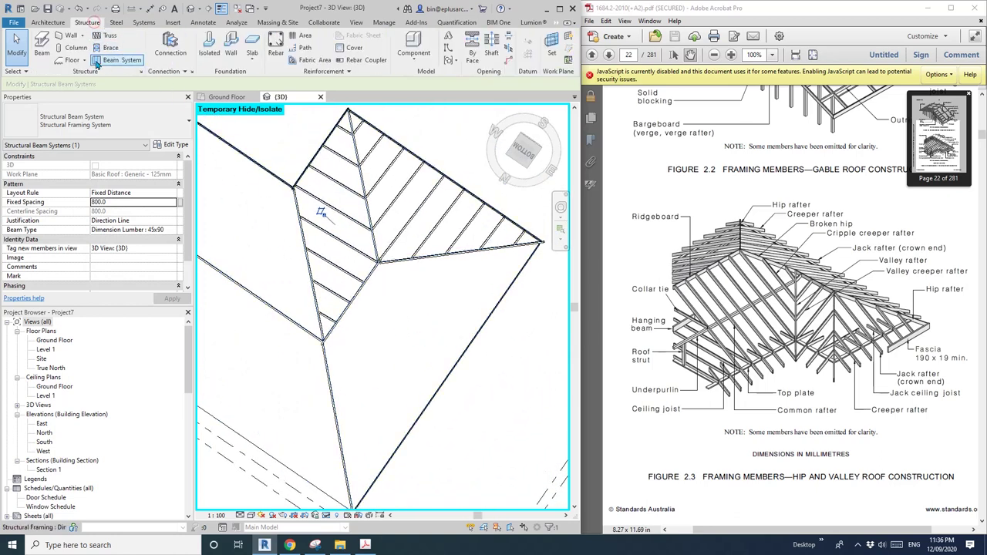
click(116, 59)
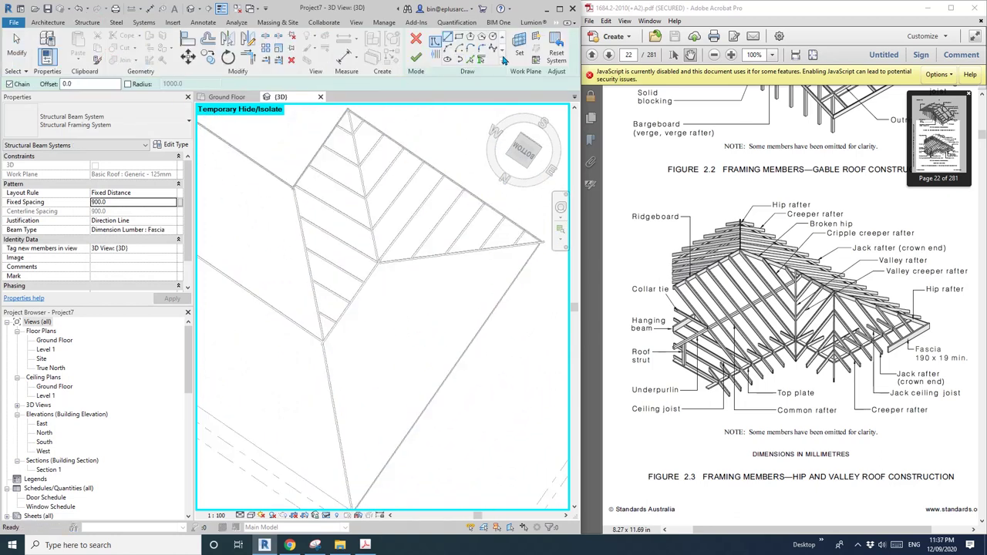
click(519, 46)
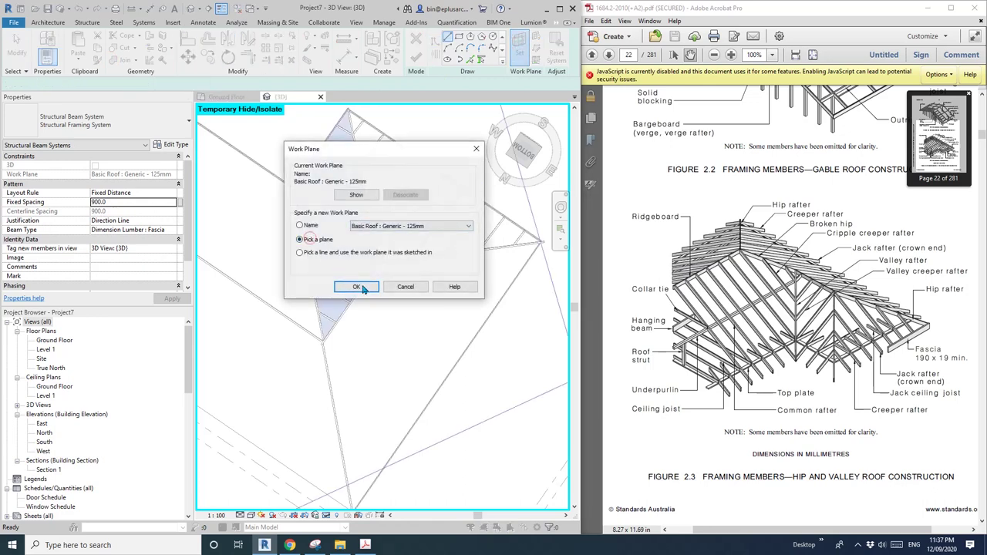
click(358, 287)
click(432, 316)
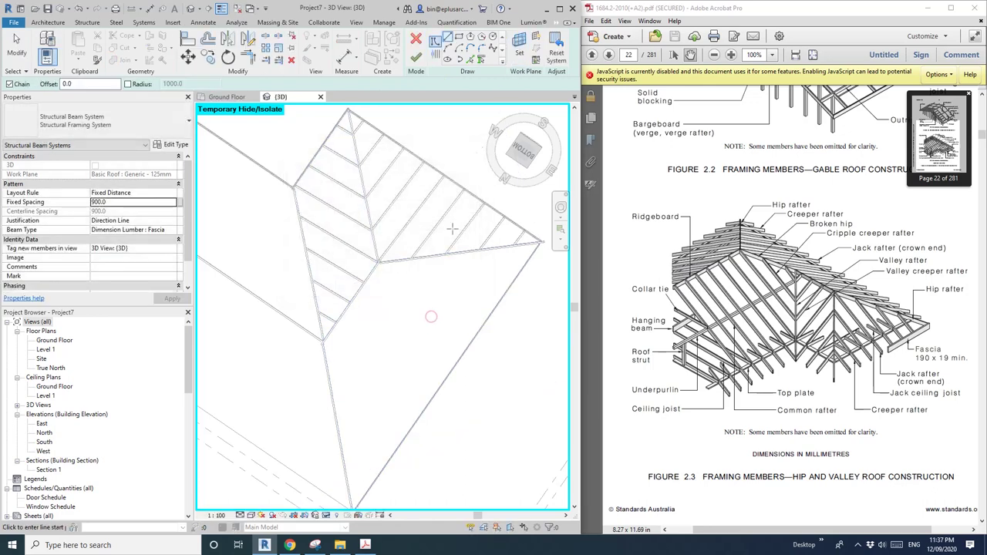
Step: Define the boundary by picking the hip, ridge and eave fascia members around the large face as supports
click(481, 61)
click(465, 251)
click(355, 296)
click(330, 380)
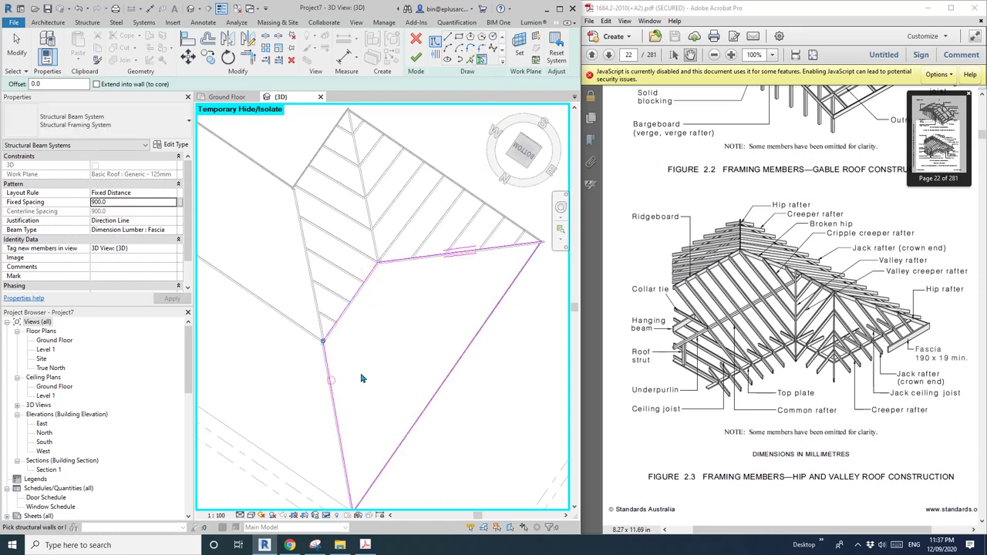
Step: Set the large face's beam type to Dimension Lumber : 45x90 and its fixed spacing to 800
click(173, 230)
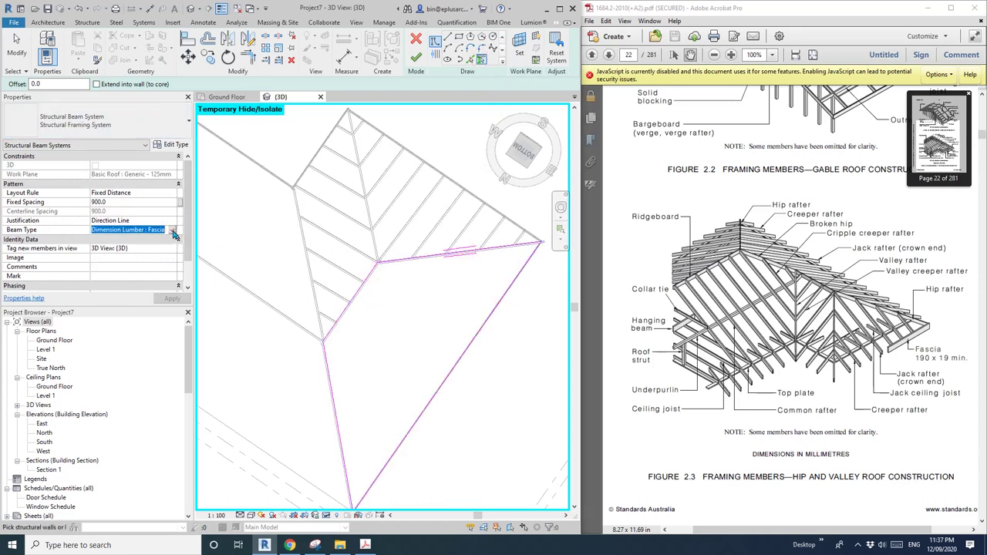
click(143, 247)
click(132, 204)
key(Return)
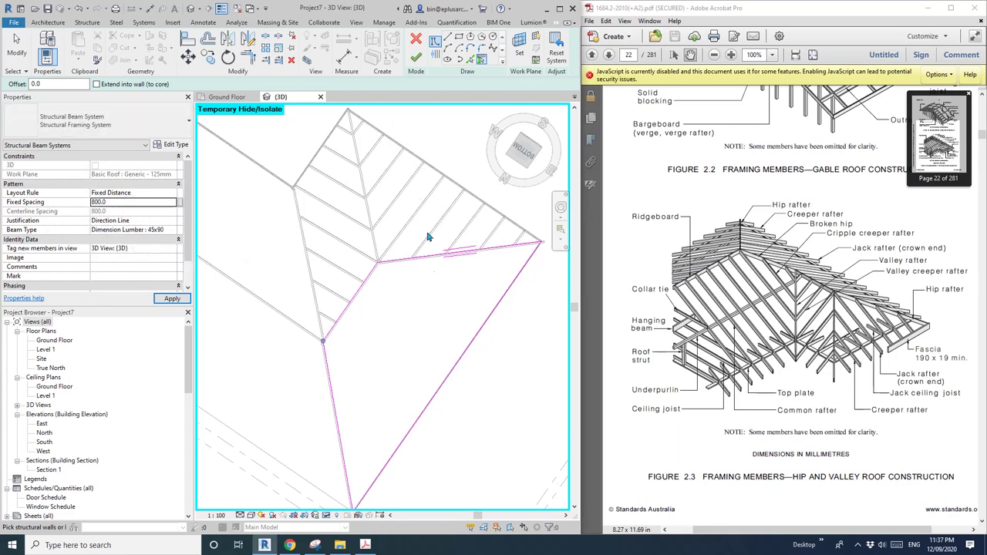
Step: Set the large face's beam direction from the ridge end perpendicular to the fascia, then finish the sketch and resolve the support error
click(436, 58)
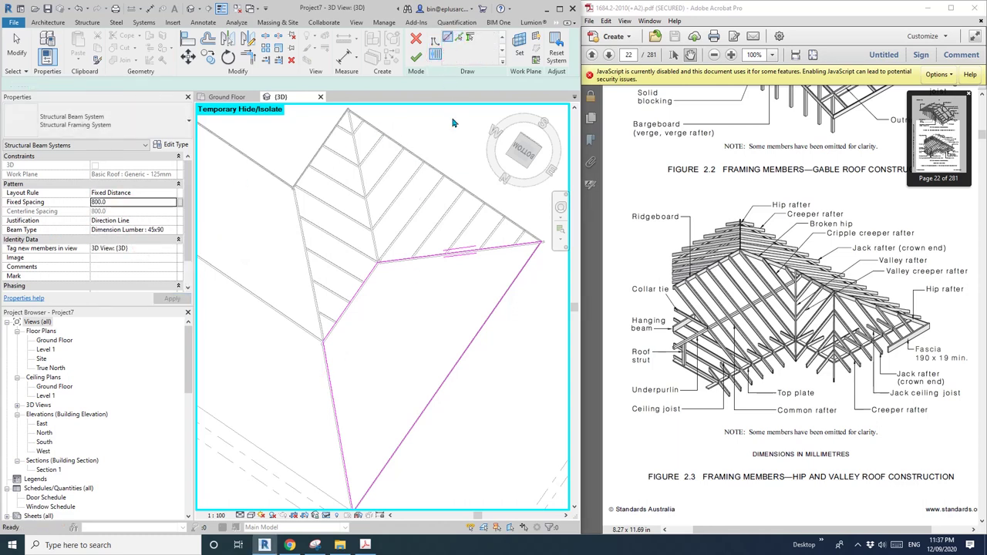
click(379, 263)
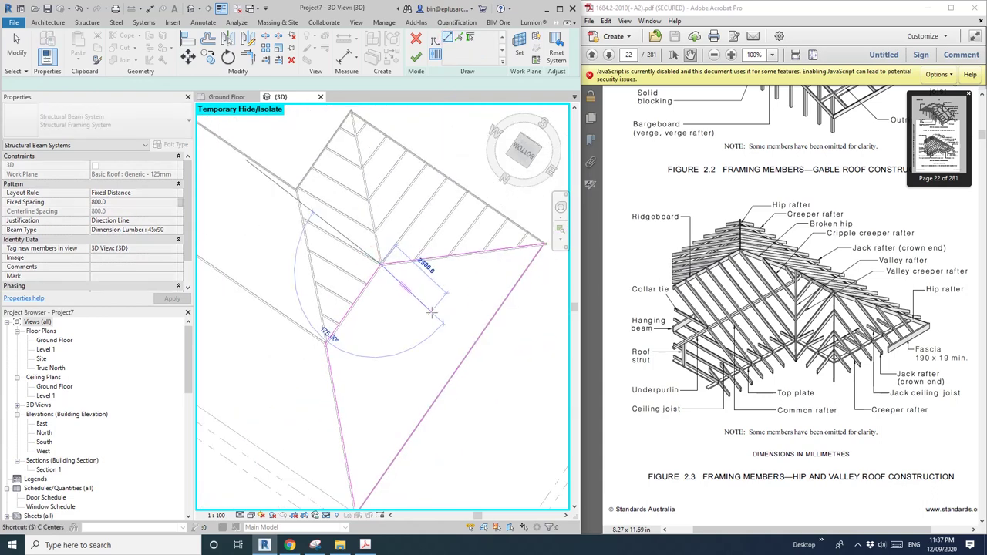
click(507, 296)
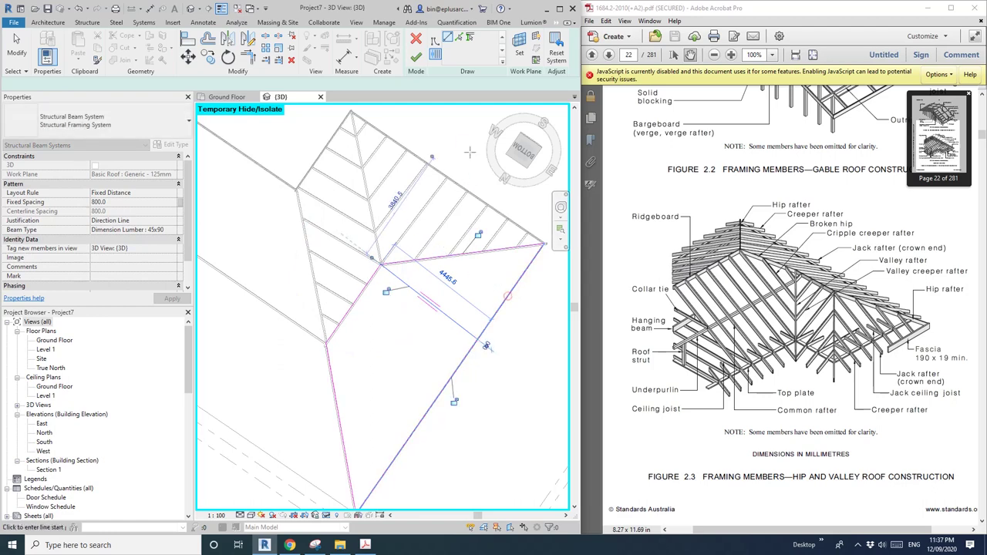
click(416, 57)
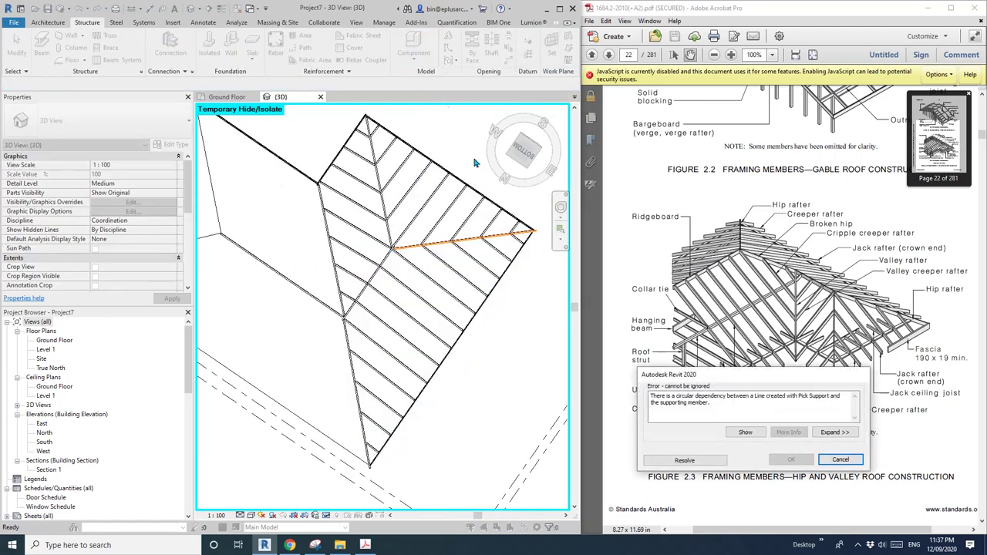
click(696, 461)
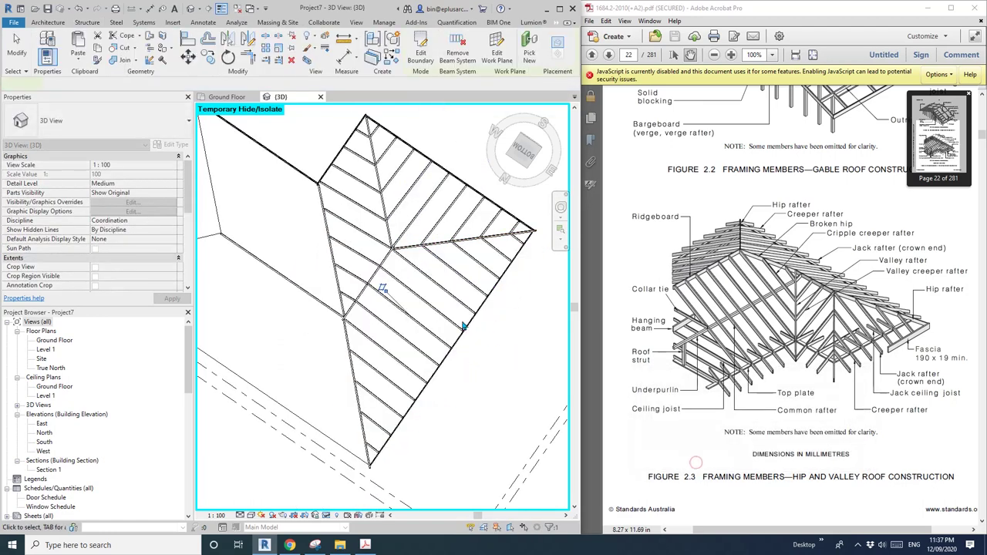
Step: Reset the temporary hide/isolate and view the whole building with its roof and walls from above
shift+middle_drag(448, 324, 492, 309)
scroll(429, 292, up, 2)
shift+middle_drag(428, 294, 423, 335)
key(r)
scroll(413, 245, up, 2)
scroll(471, 314, down, 2)
shift+middle_drag(362, 371, 373, 360)
Step: Crop the 3D view with a selection box around the brick veneer wall at the hip end
click(419, 286)
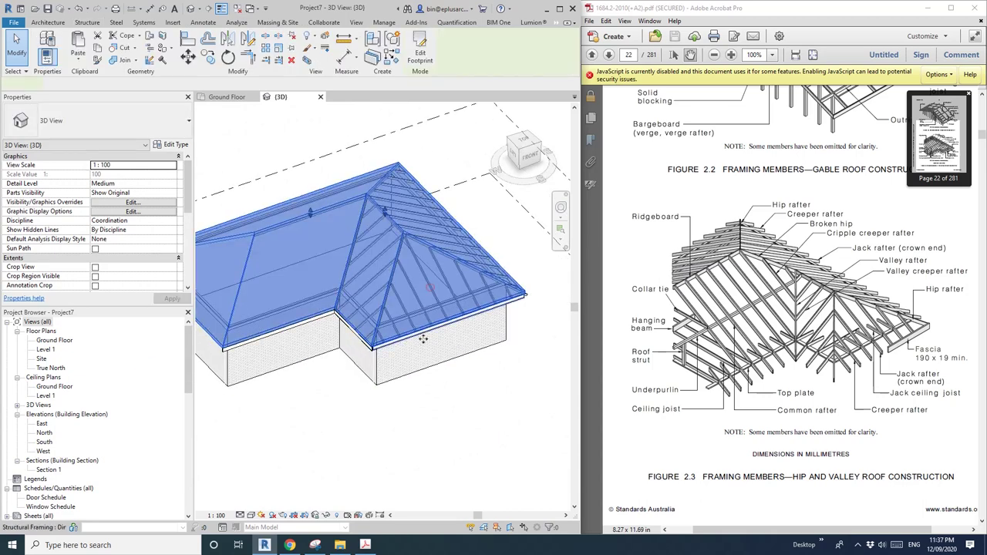
click(440, 340)
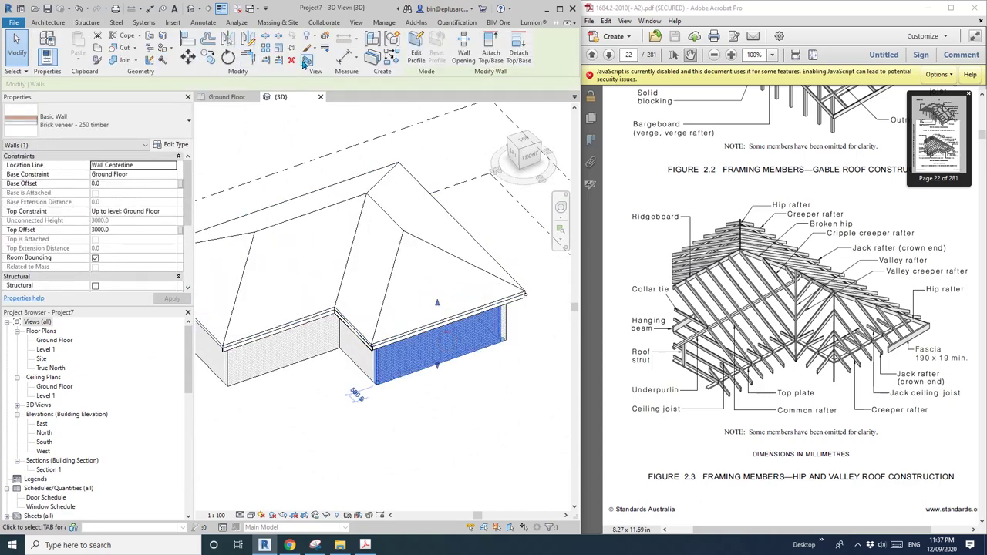
click(305, 61)
key(Escape)
Step: Shorten the section box along the hip-end wall so that it cuts through the wall and eave
click(312, 318)
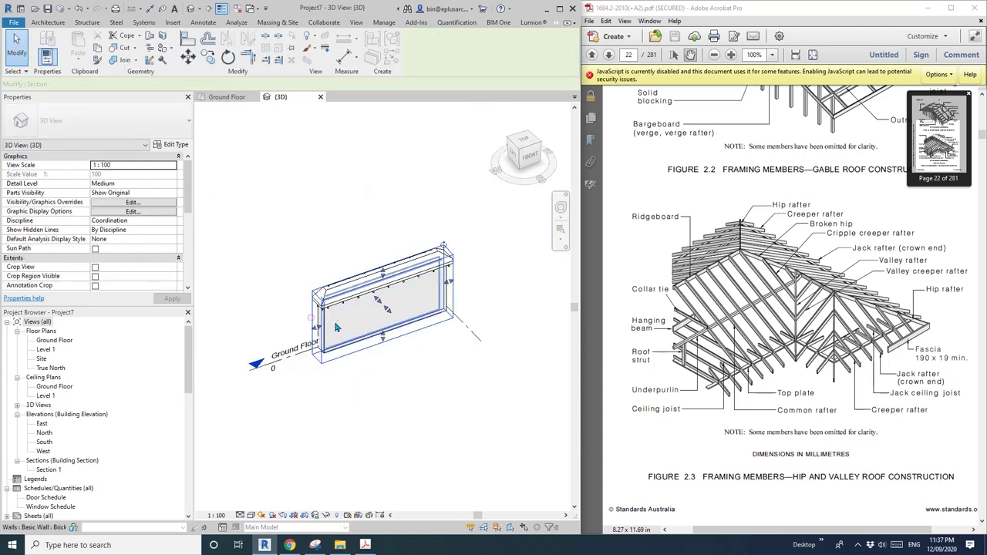
shift+middle_drag(317, 328, 453, 320)
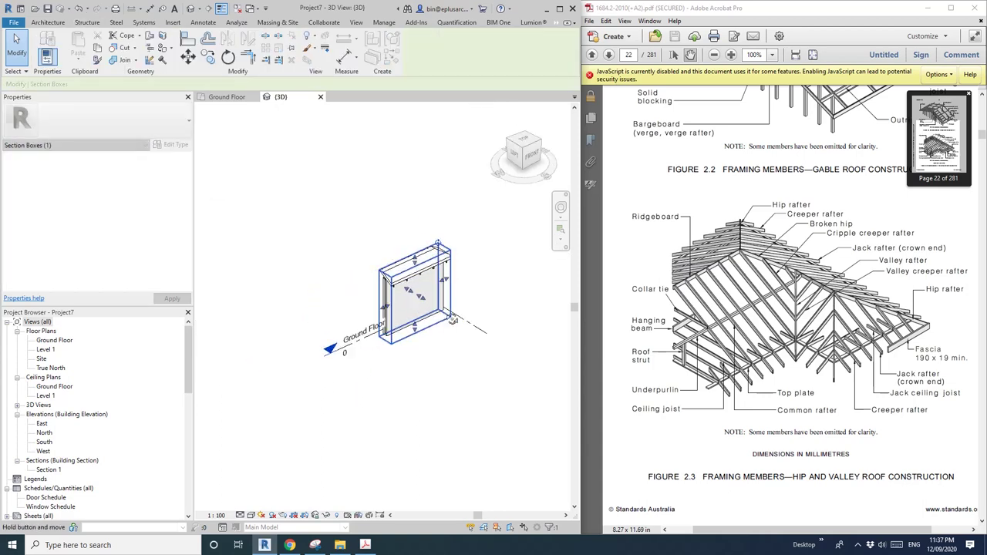
scroll(394, 287, up, 5)
scroll(442, 209, down, 4)
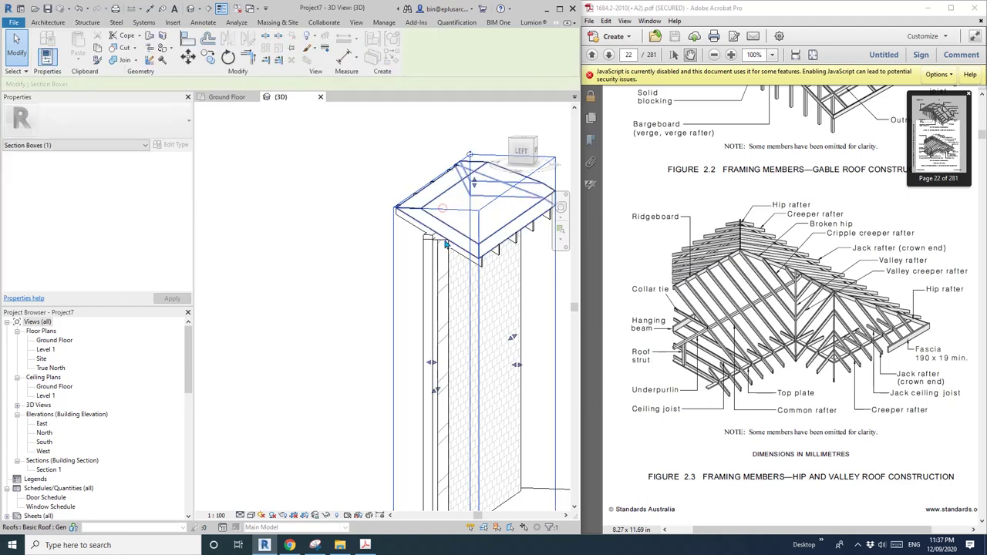
Step: Extend the section box inward and outward from the wall, viewed from the side
scroll(451, 244, down, 2)
key(Escape)
click(463, 226)
shift+middle_drag(440, 255, 457, 257)
scroll(457, 258, down, 1)
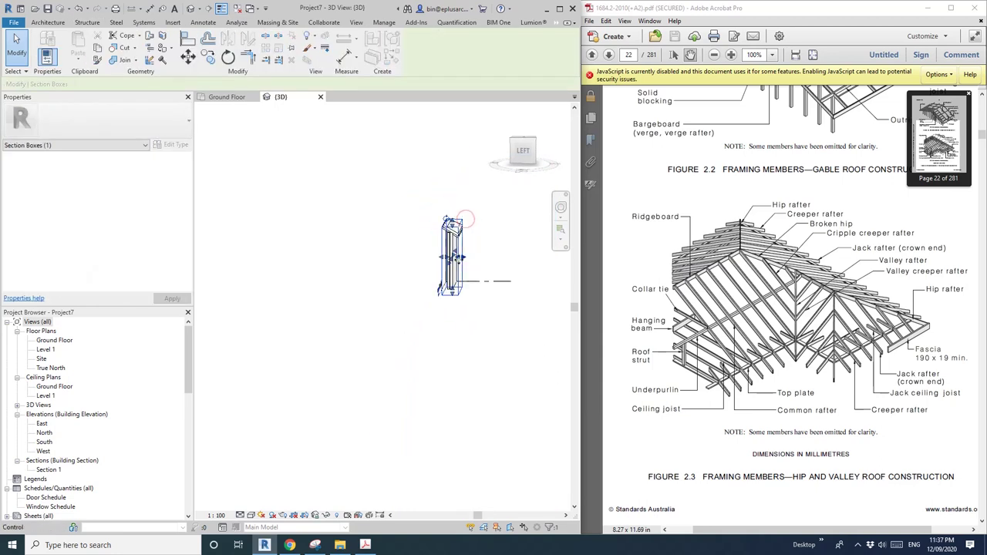
scroll(466, 258, up, 5)
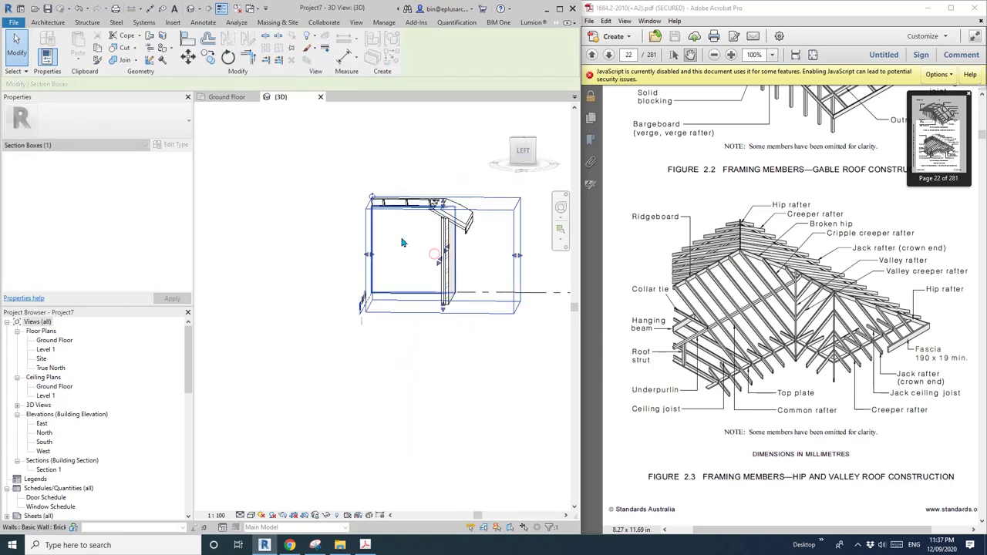
Step: Examine how the rafters and roof meet the top of the cut brick veneer wall
scroll(463, 201, up, 6)
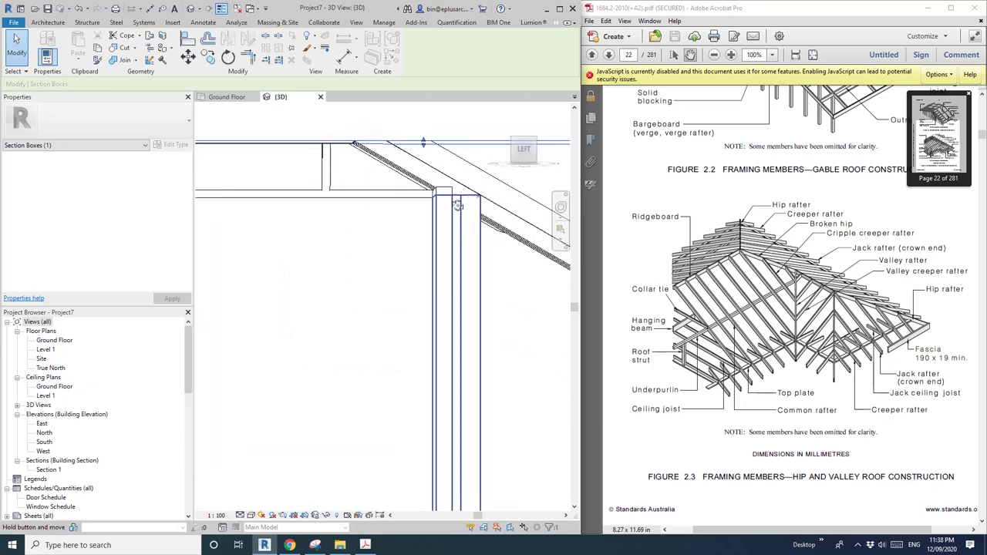
shift+middle_drag(463, 204, 408, 281)
scroll(432, 241, down, 5)
key(Escape)
scroll(108, 243, up, 3)
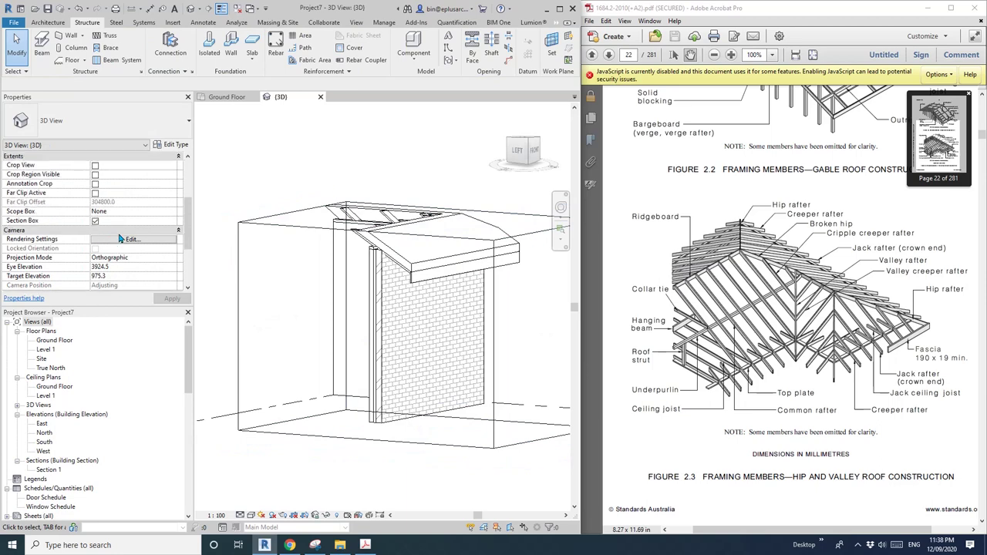
Step: Turn off the section box and set the z justification of all four Fascia members to Center
scroll(391, 211, down, 2)
shift+middle_drag(393, 213, 428, 210)
scroll(380, 238, up, 2)
click(445, 186)
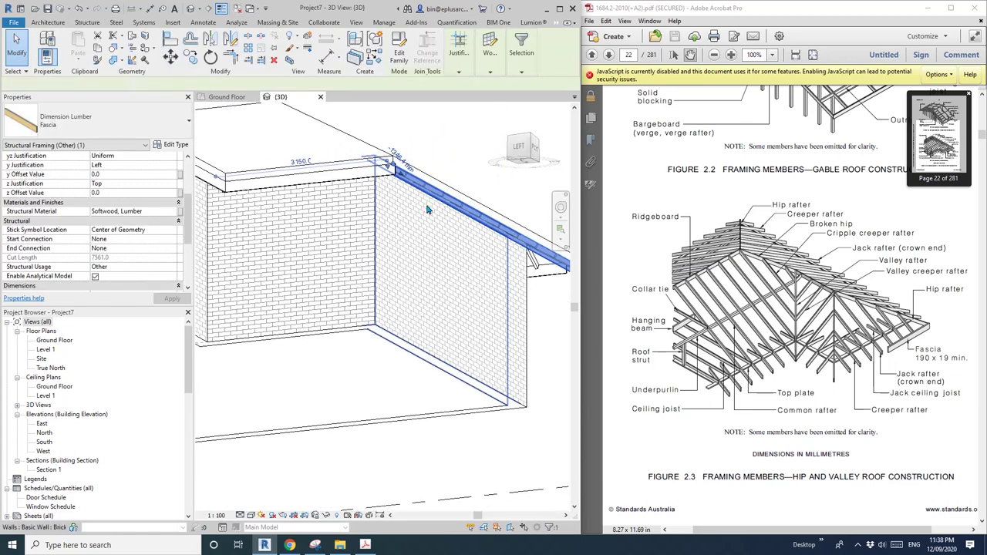
key(s)
key(a)
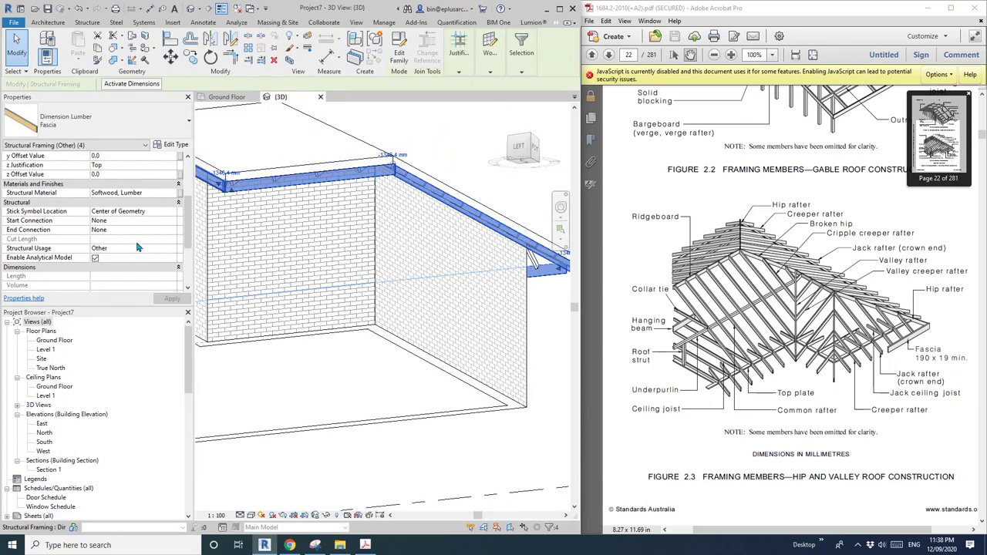
scroll(137, 247, up, 5)
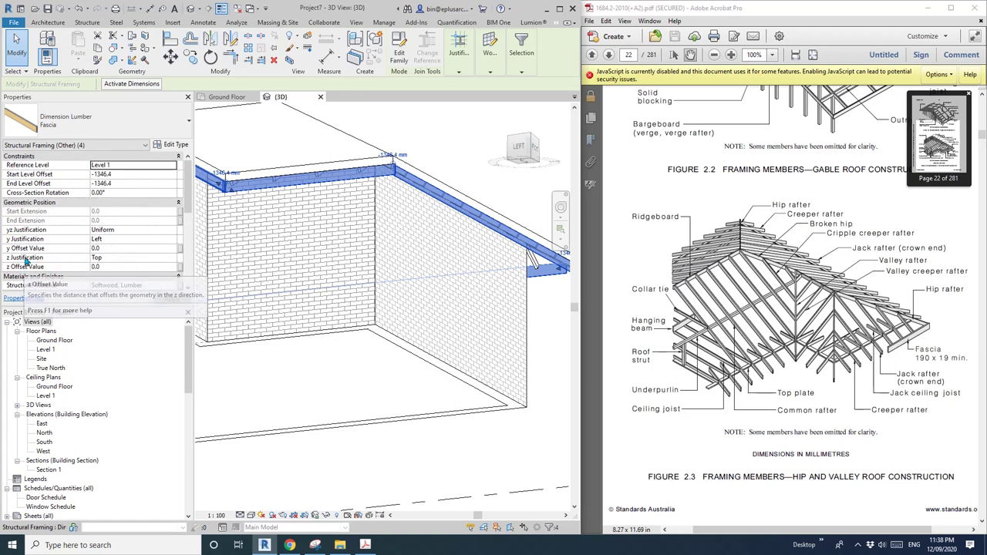
click(173, 260)
click(133, 285)
middle_drag(447, 240, 439, 242)
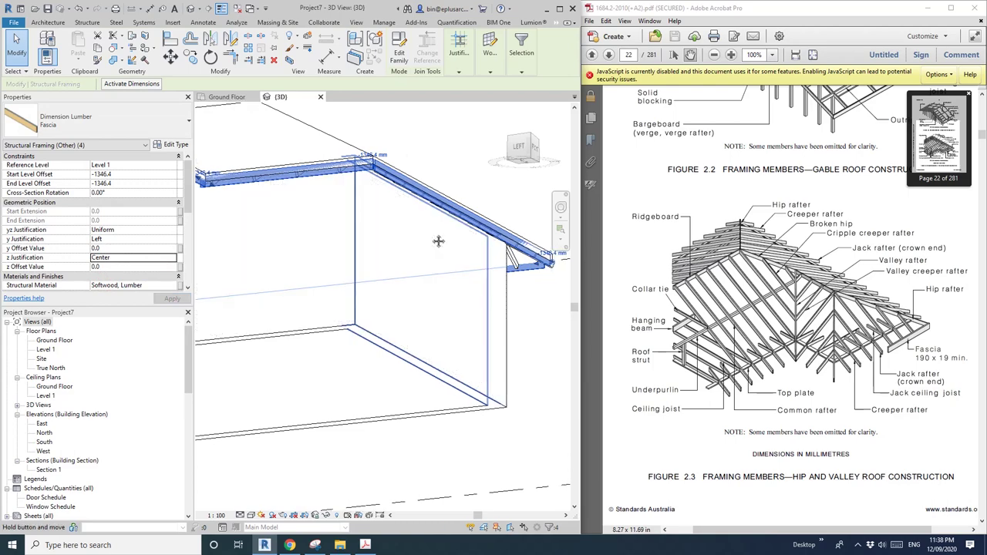
key(Escape)
Step: Shorten the lower end of the 45x90 hip rafter at the eave corner by about 158 mm
middle_drag(500, 257, 452, 359)
scroll(467, 243, up, 4)
click(454, 247)
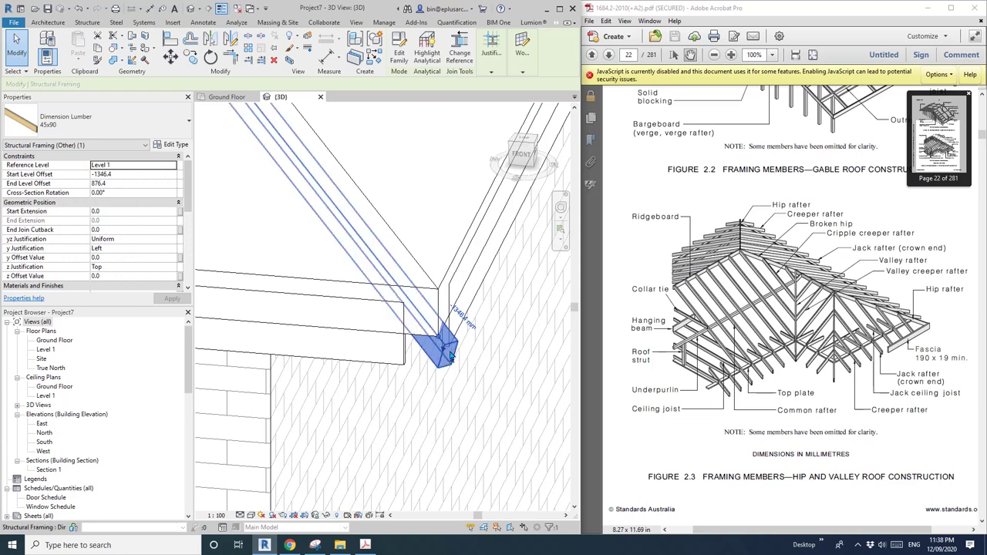
drag(443, 351, 474, 378)
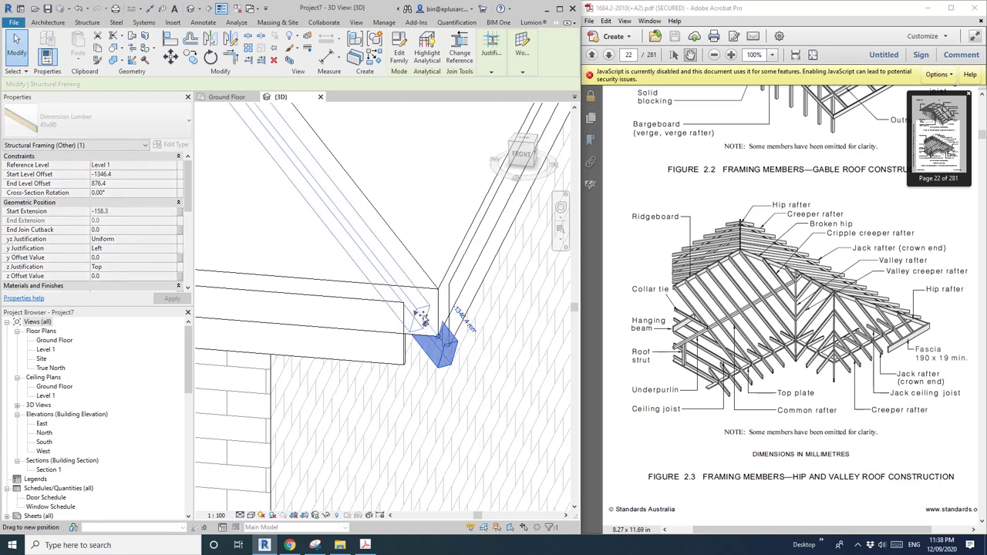
drag(422, 317, 422, 318)
Step: Extend the fascia along the brick wall to the eave corner, giving an End Join Cutback of about -153.2
click(466, 299)
shift+middle_drag(479, 317, 412, 344)
middle_drag(413, 343, 535, 306)
drag(338, 347, 328, 344)
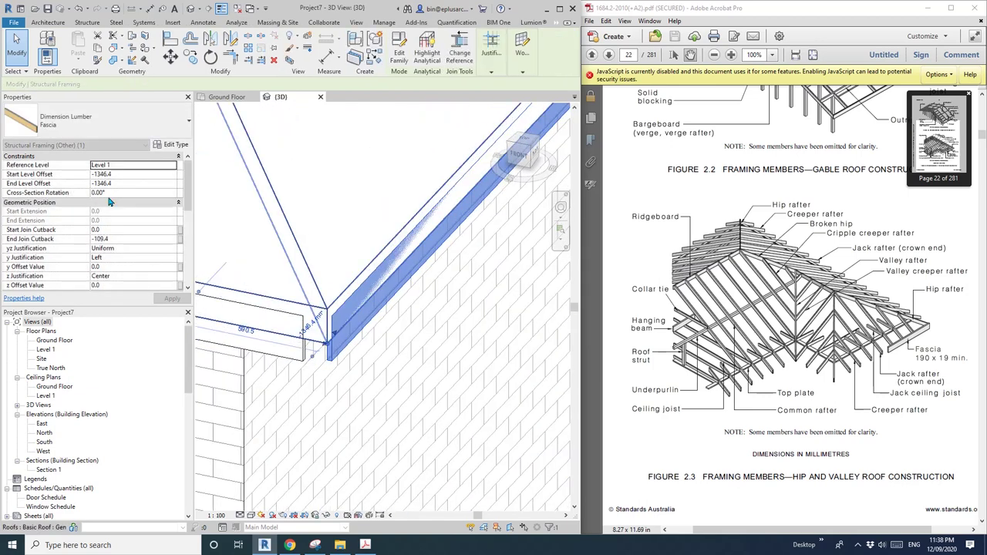
click(133, 241)
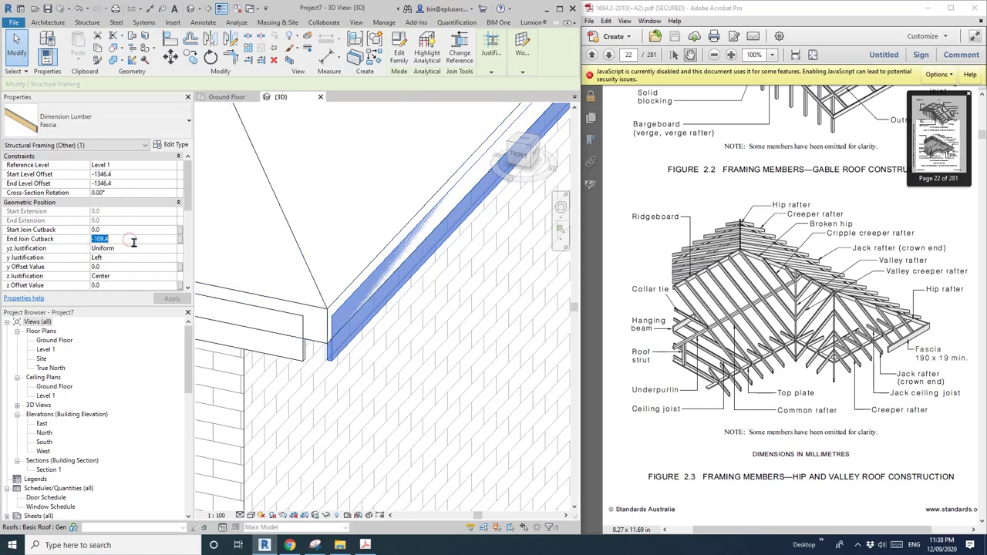
click(286, 320)
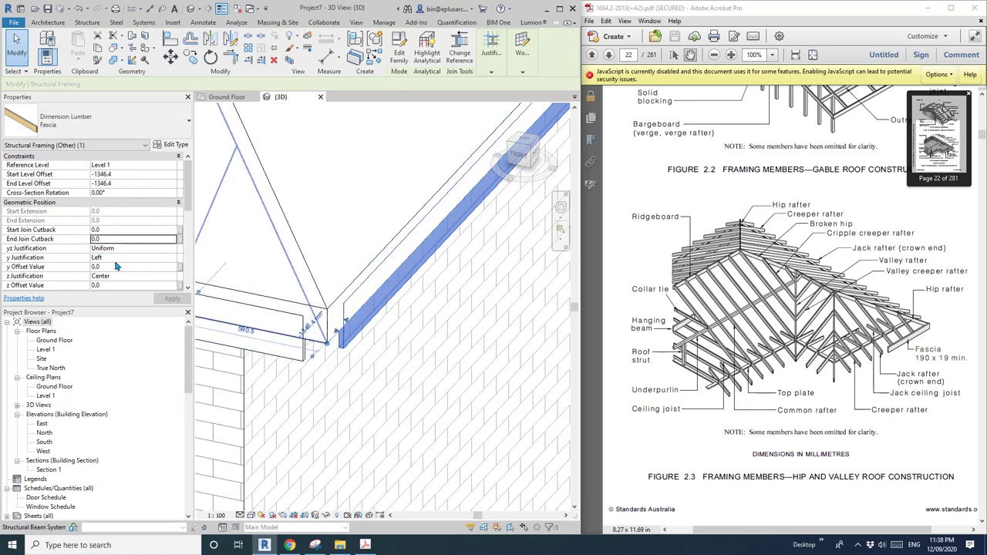
scroll(115, 266, down, 2)
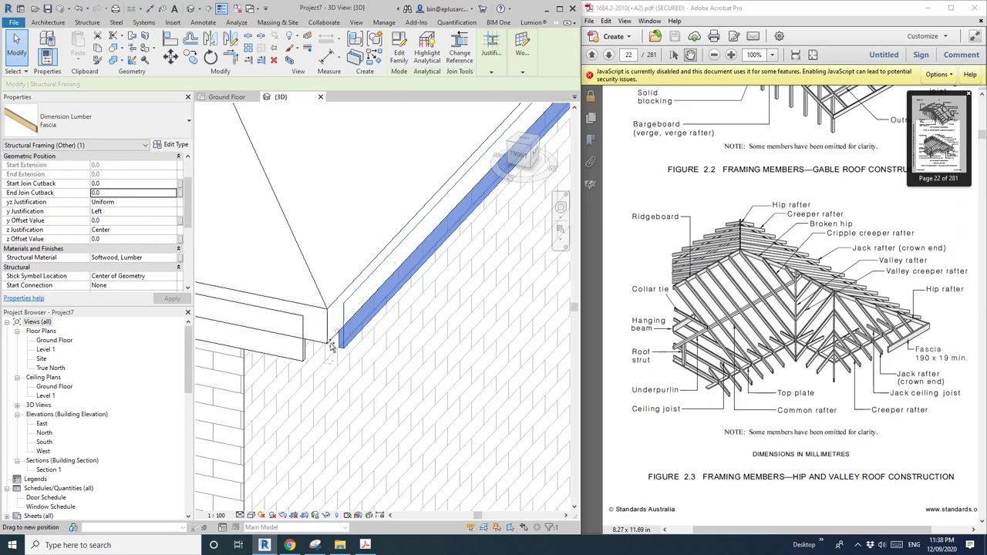
Step: Extend the adjoining fascia to meet it at the corner, giving a Start Join Cutback of about -78.5
click(309, 342)
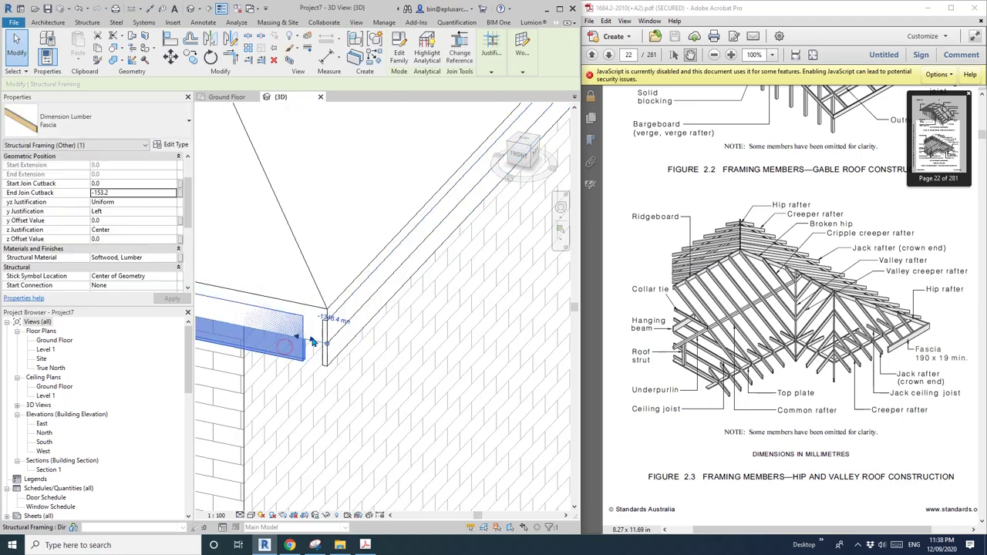
drag(312, 342, 324, 342)
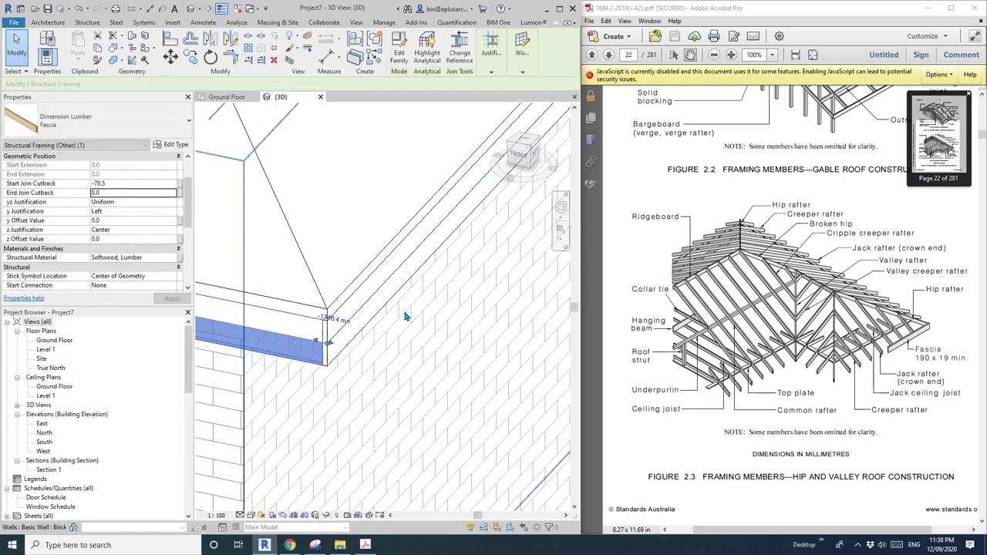
key(Escape)
Step: Examine the closed fascia corner in the Shaded visual style and return to Hidden Line
scroll(327, 342, down, 5)
key(s)
key(d)
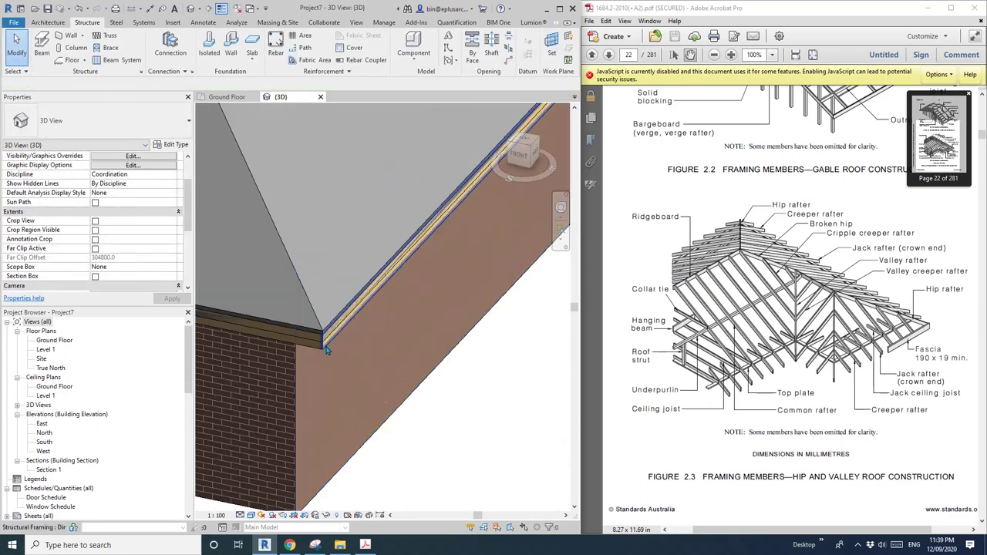
scroll(327, 349, down, 3)
mouse_move(345, 337)
shift+middle_down()
mouse_move(396, 304)
mouse_move(392, 317)
mouse_move(409, 315)
shift+middle_up()
scroll(348, 320, up, 2)
key(h)
key(l)
Step: Temporarily hide the roof and show the exposed hip end framing in the Shaded visual style
scroll(354, 321, down, 3)
scroll(396, 304, down, 2)
click(412, 248)
shift+middle_drag(412, 248, 434, 297)
scroll(385, 315, up, 1)
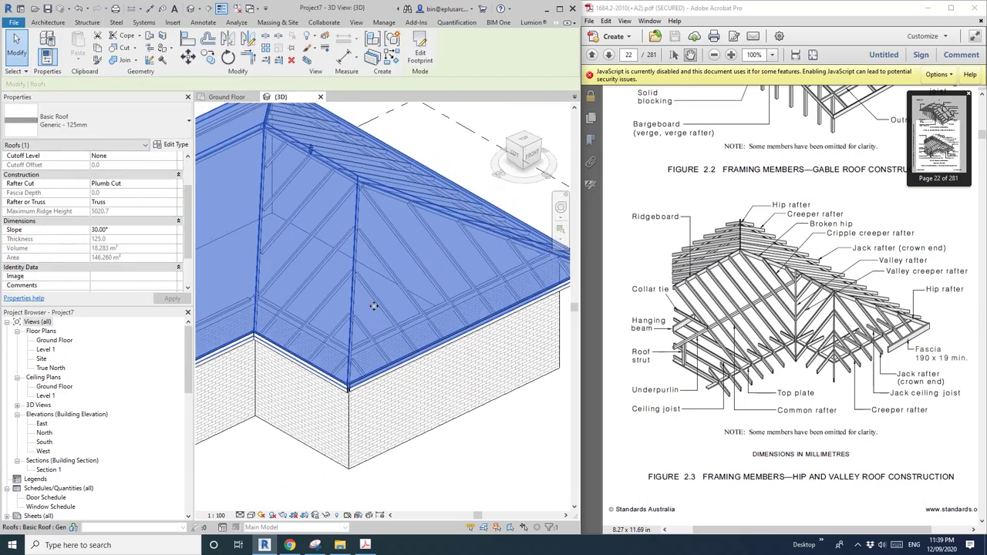
key(h)
key(h)
mouse_move(371, 311)
shift+middle_down()
mouse_move(363, 318)
mouse_move(528, 335)
shift+middle_up()
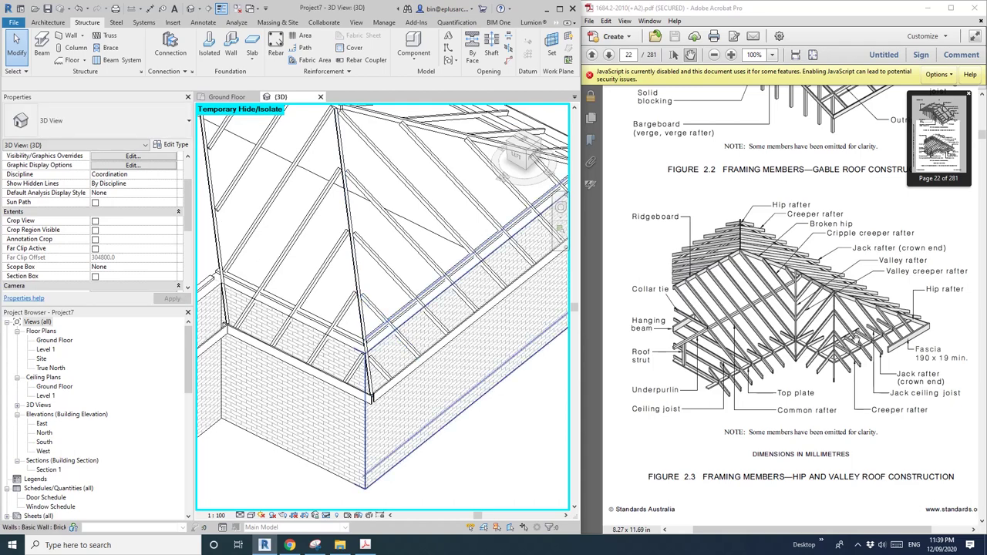
mouse_move(460, 333)
shift+middle_down()
mouse_move(419, 331)
mouse_move(537, 340)
shift+middle_up()
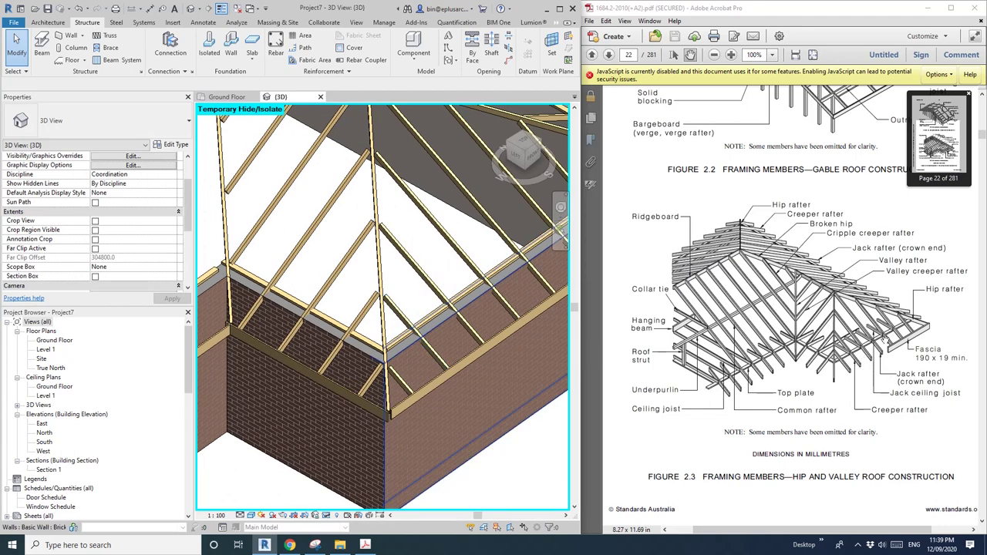
Step: Consult the jack ceiling joist in Figure 2.3 and copy the second creeper rafter from the hip corner 45 mm sideways
click(885, 341)
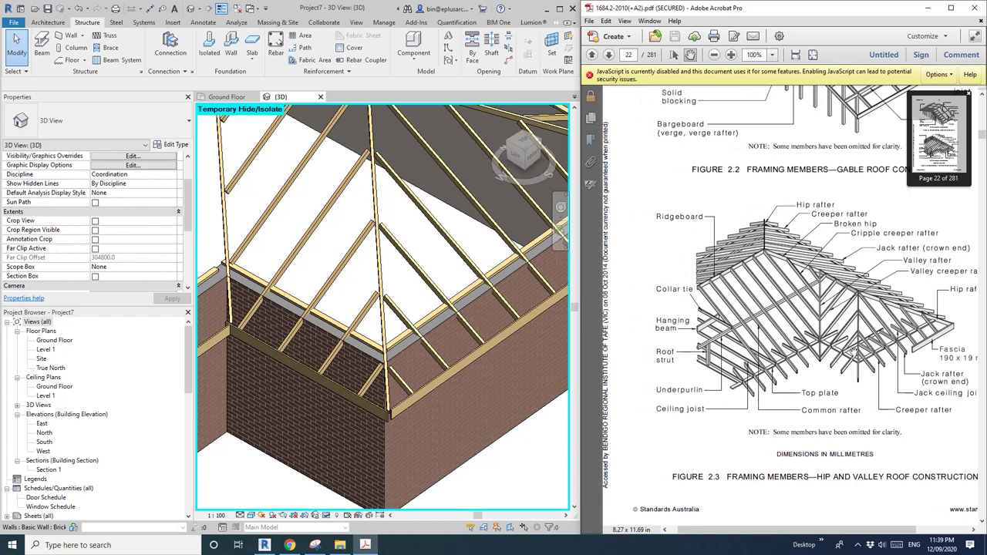
click(355, 336)
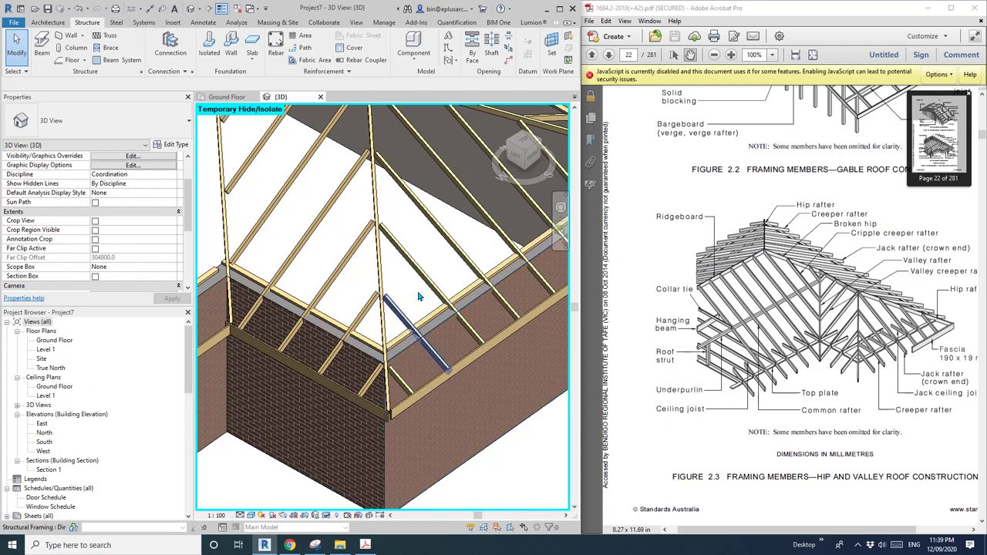
shift+middle_drag(419, 297, 317, 334)
click(343, 340)
scroll(347, 339, up, 5)
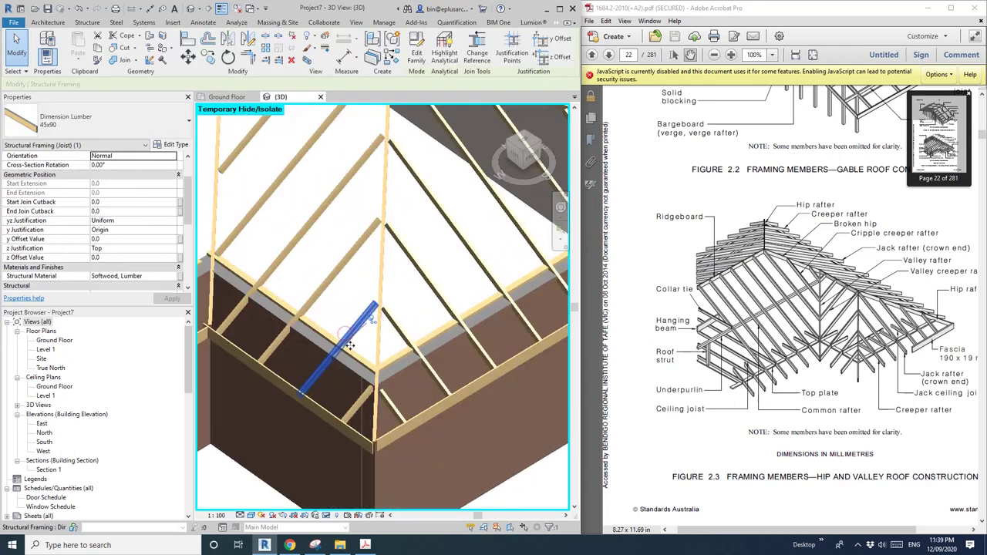
shift+middle_drag(353, 340, 360, 318)
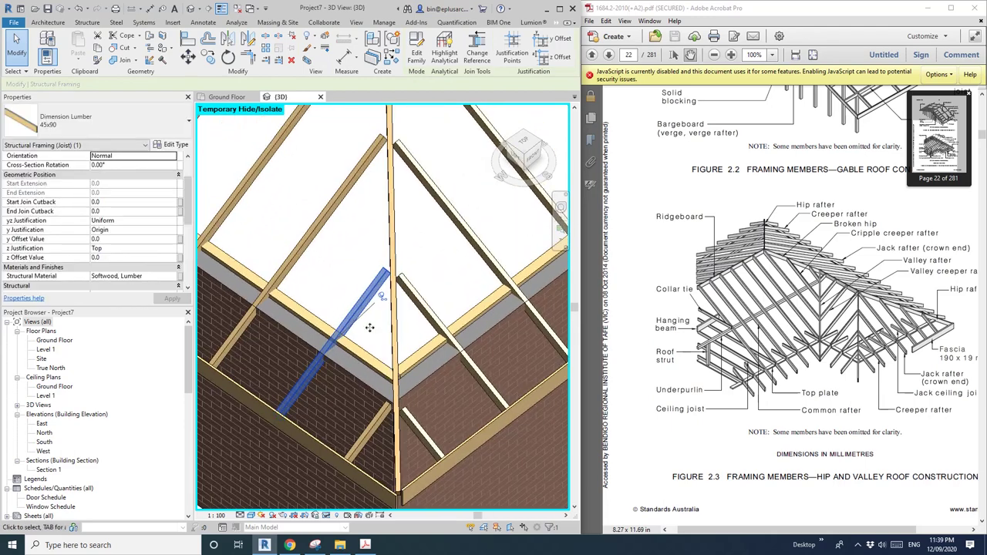
key(r)
key(o)
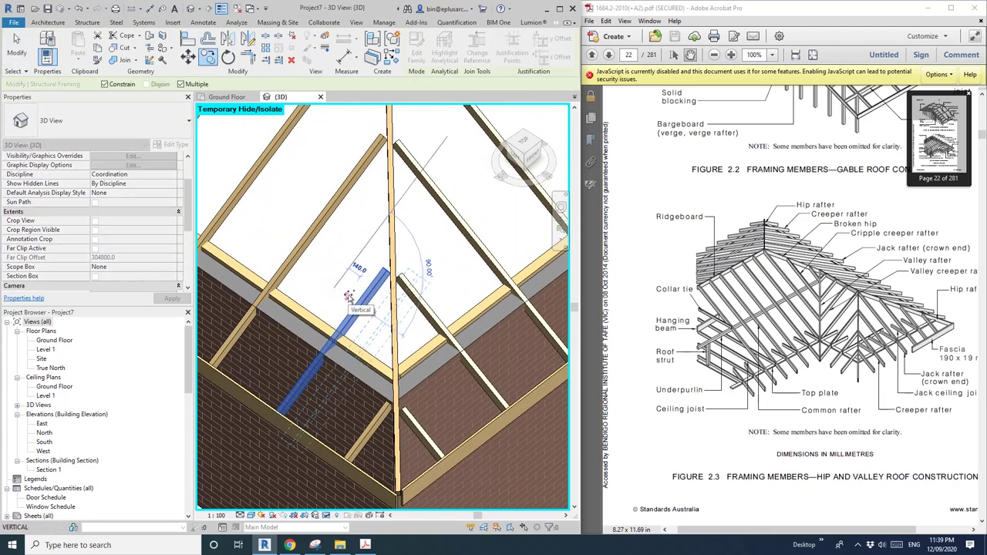
text(45)
key(Return)
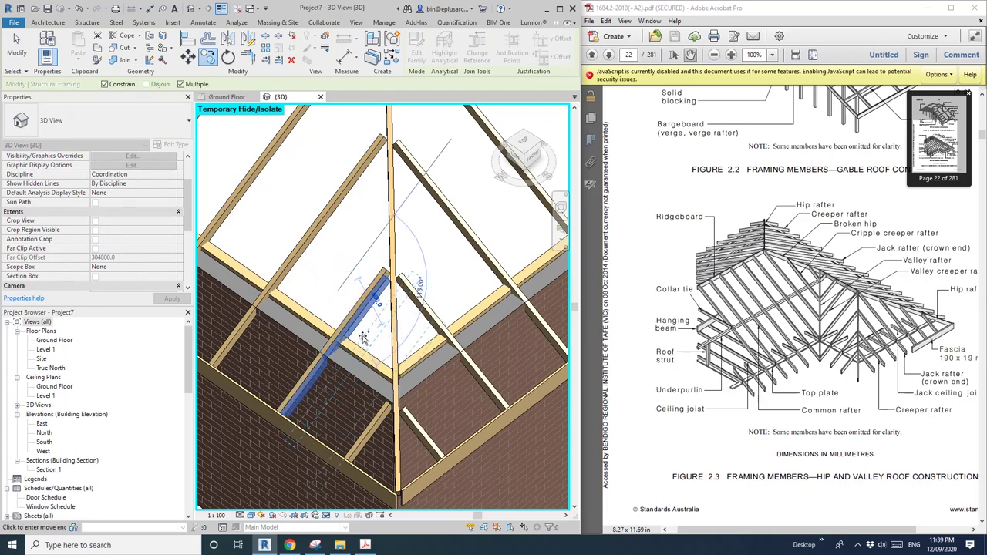
key(Escape)
shift+middle_drag(339, 355, 313, 361)
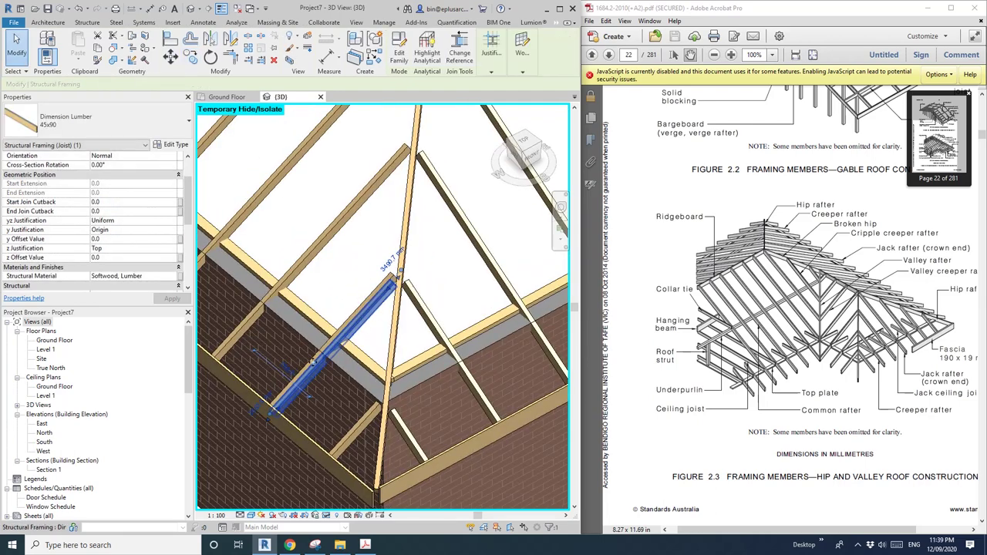
Step: Measure the level of the wall's top plate with a spot elevation near the hip corner
shift+middle_drag(378, 320, 304, 342)
scroll(162, 243, up, 3)
shift+middle_drag(375, 334, 344, 347)
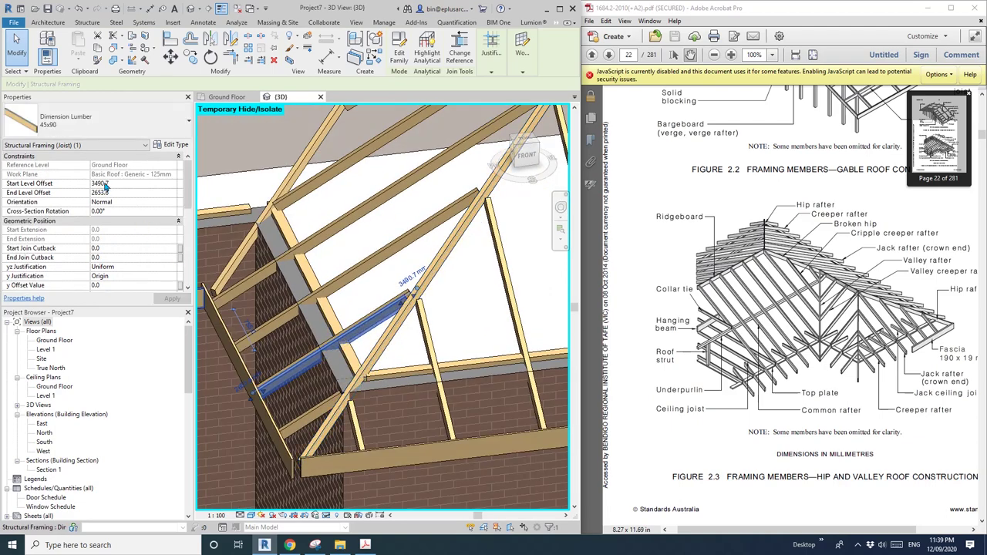
shift+middle_drag(338, 338, 371, 357)
click(371, 356)
click(204, 23)
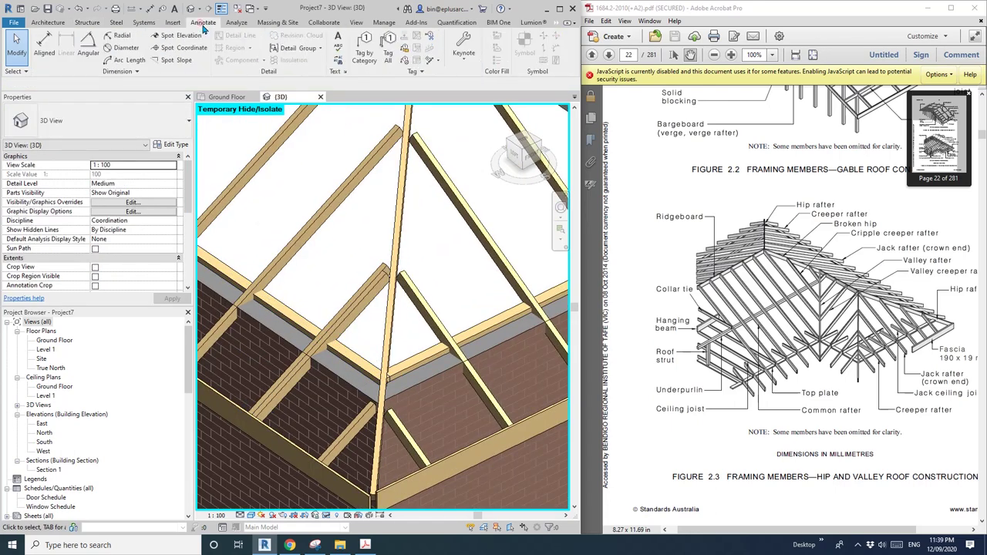
click(176, 37)
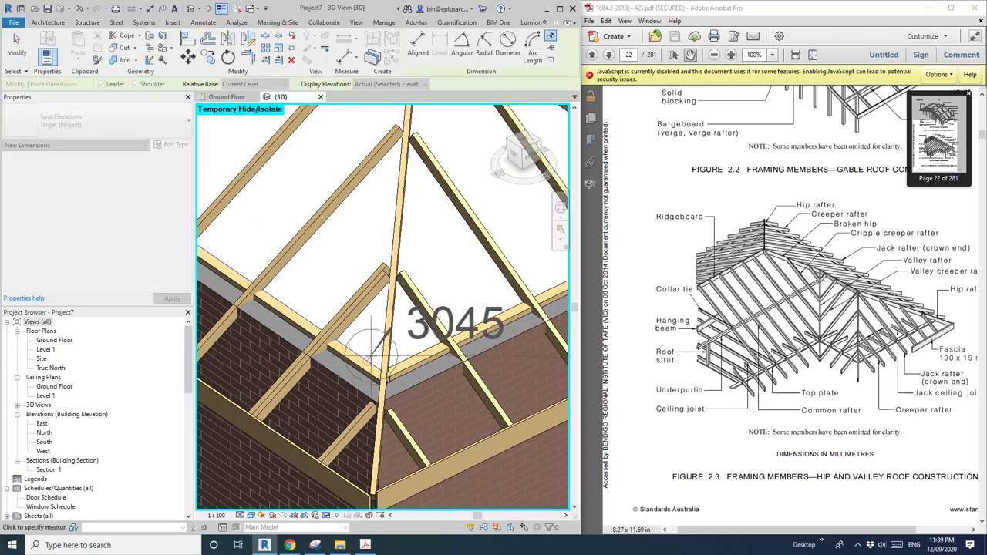
click(371, 348)
key(Escape)
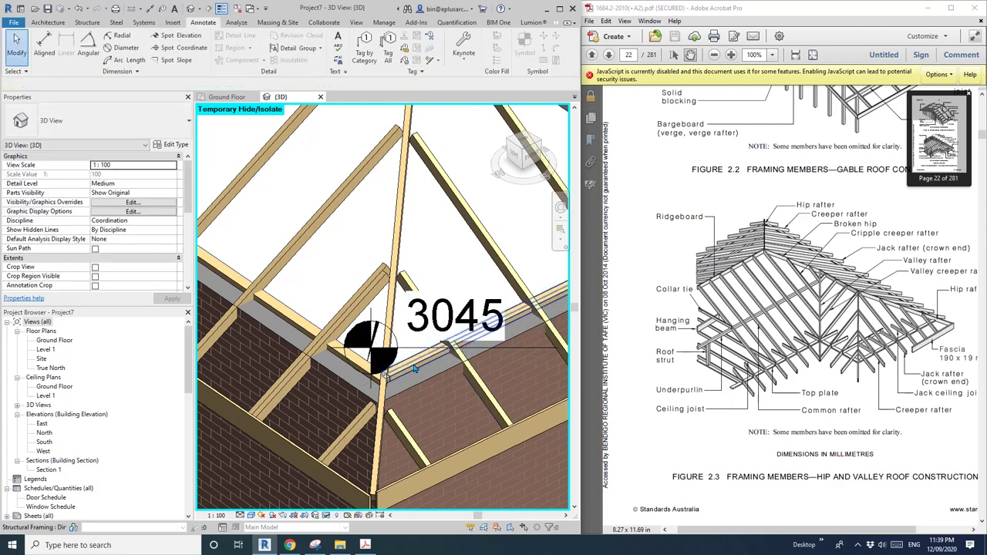
Step: Check the top plate's properties and delete the spot elevation near the hip corner
click(411, 372)
shift+middle_drag(411, 372, 455, 372)
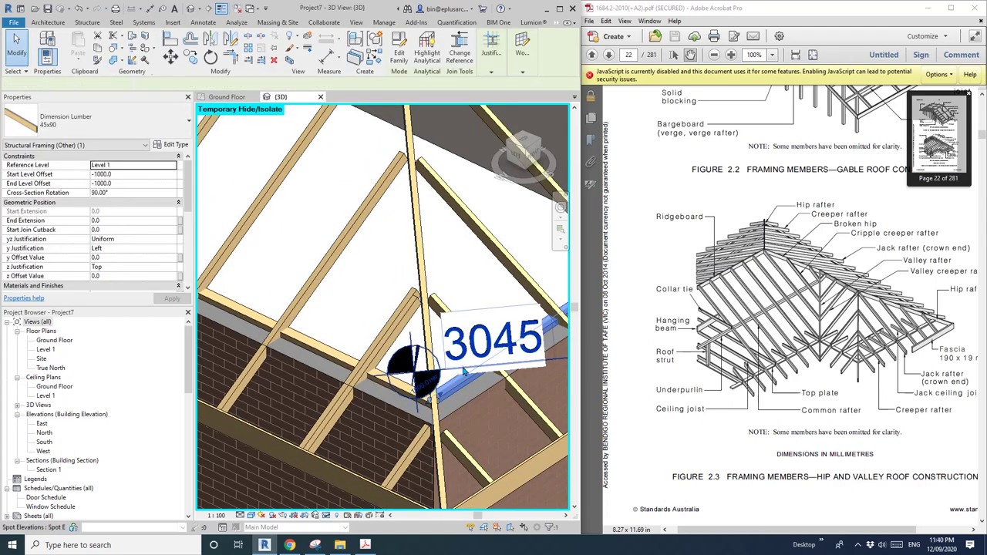
click(488, 349)
key(Escape)
click(511, 352)
key(Delete)
shift+middle_drag(462, 371, 393, 345)
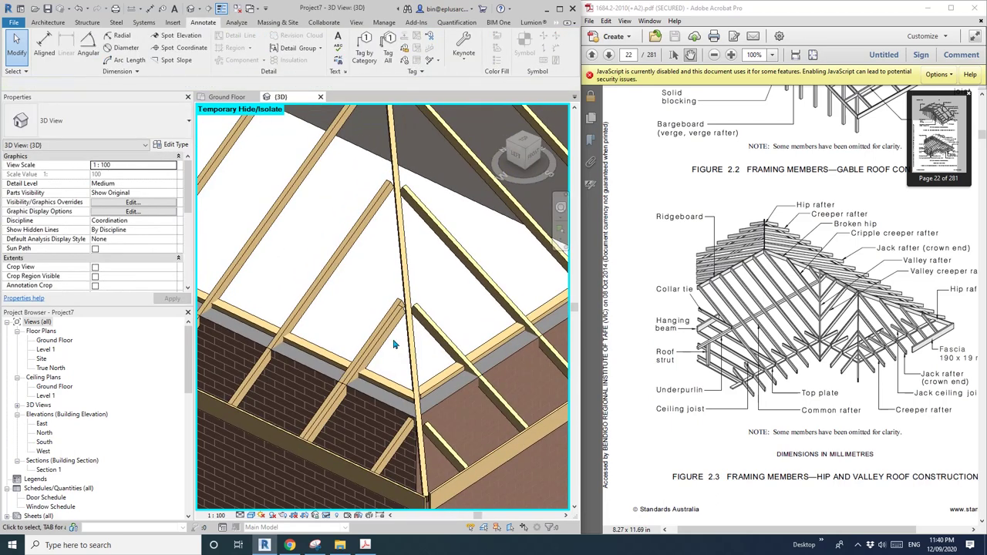
Step: Level the copied rafter as a ceiling joist with start and end level offsets of 3045 and Bottom z justification
click(364, 358)
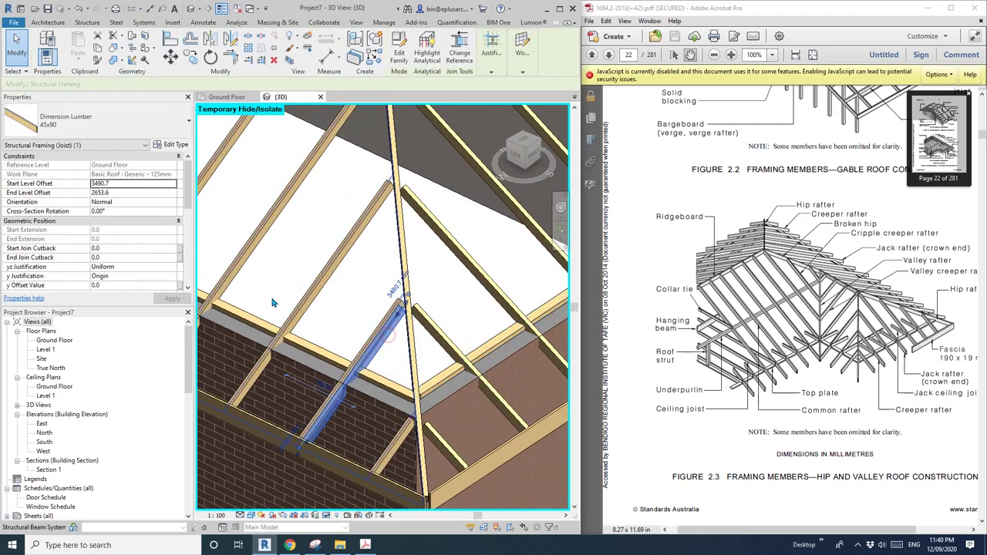
click(139, 197)
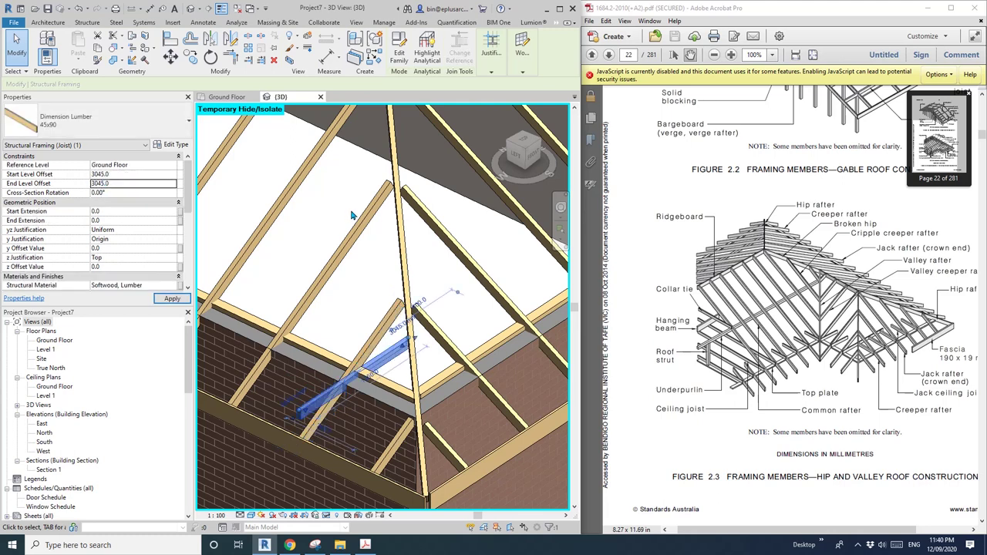
shift+middle_drag(354, 310, 358, 328)
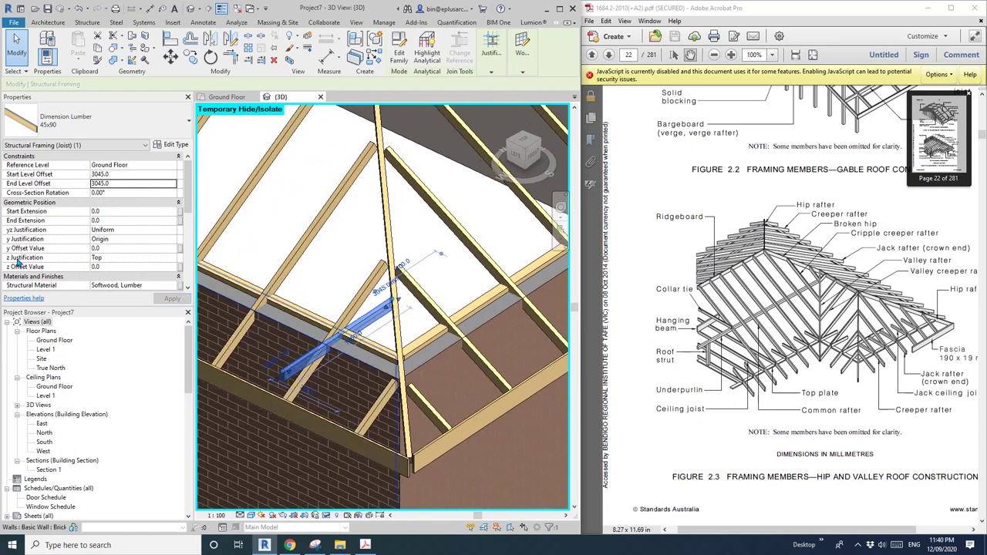
click(139, 258)
click(138, 260)
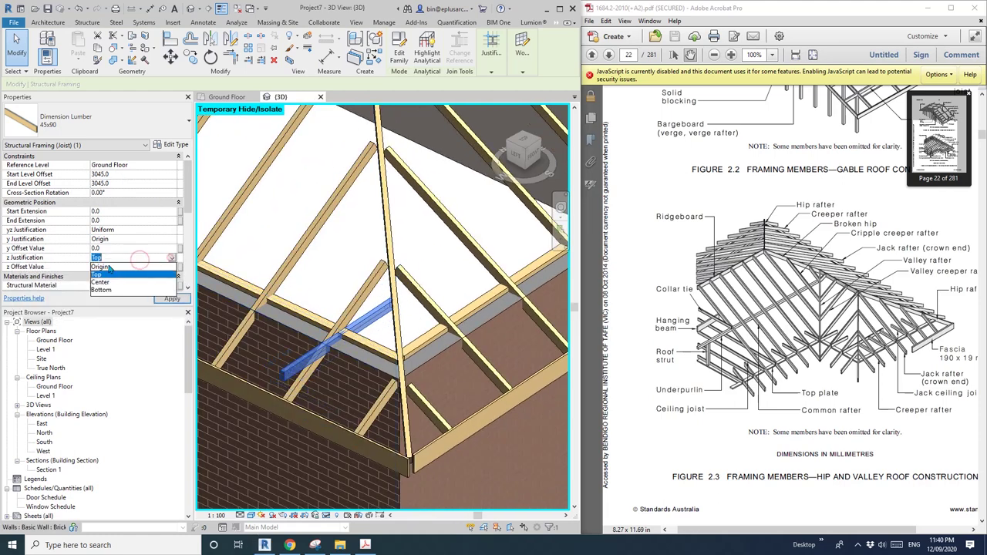
click(109, 290)
Step: Extend the ceiling joist to the far wall's top plate and trim its near end to the hip-end top plate
shift+middle_drag(362, 305, 303, 297)
shift+middle_drag(475, 341, 303, 299)
scroll(304, 300, up, 4)
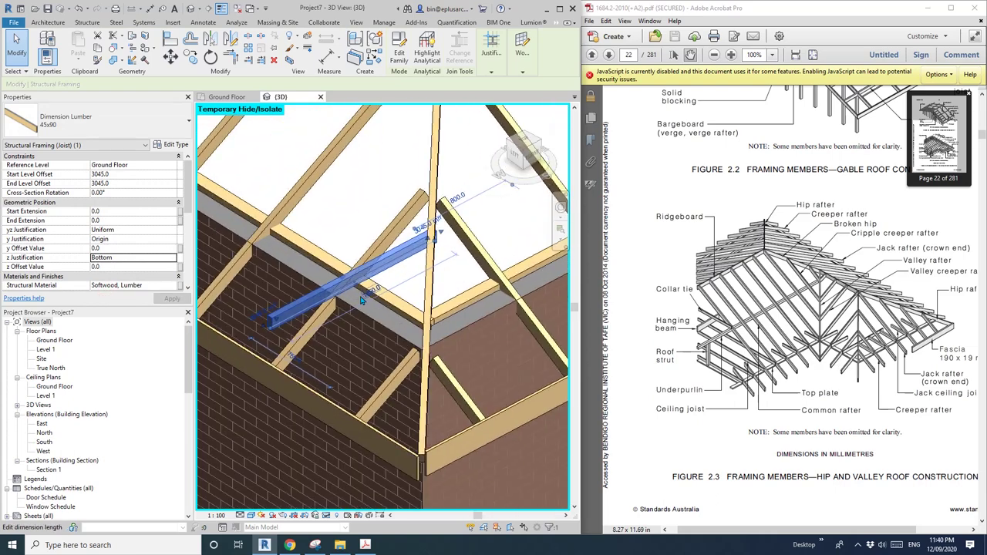
click(250, 62)
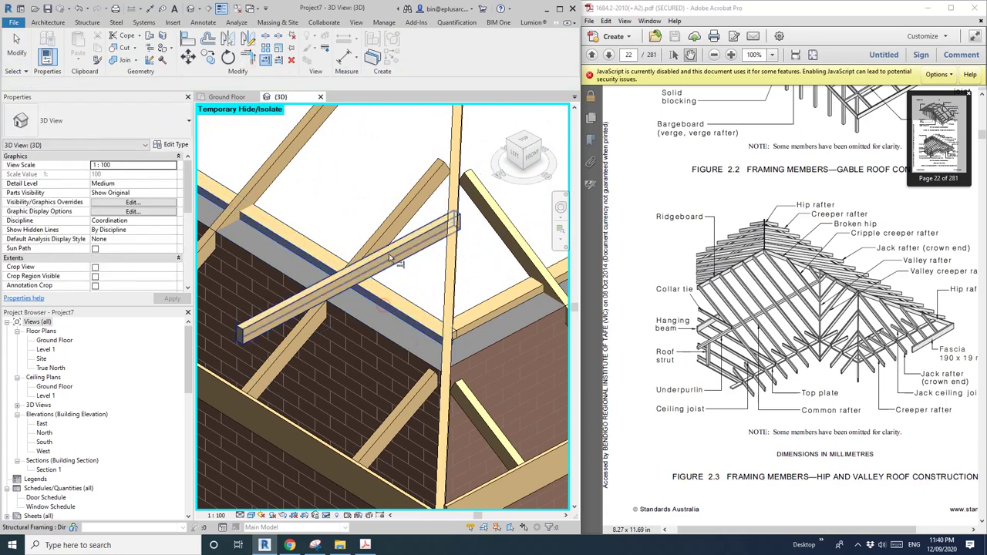
scroll(470, 295, down, 5)
scroll(471, 295, up, 6)
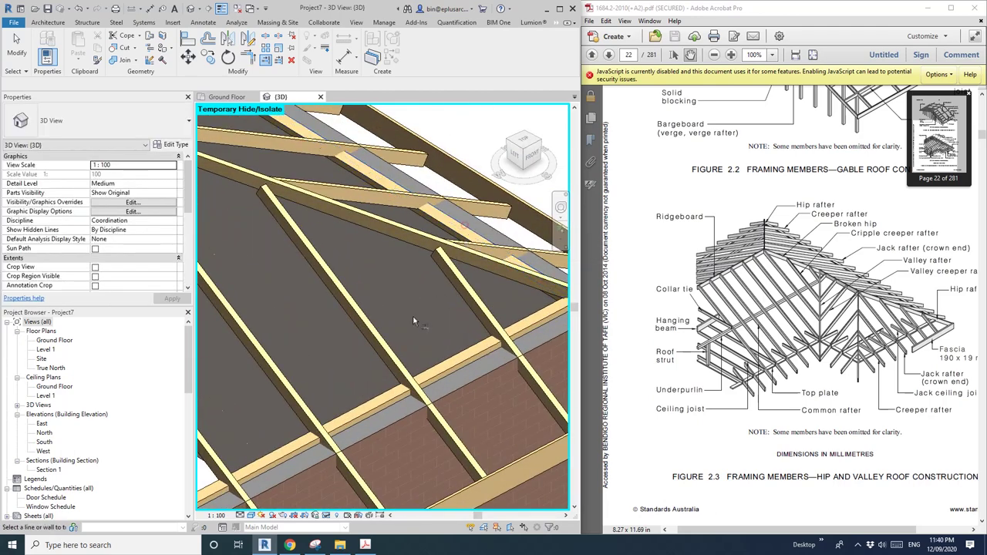
scroll(414, 321, down, 5)
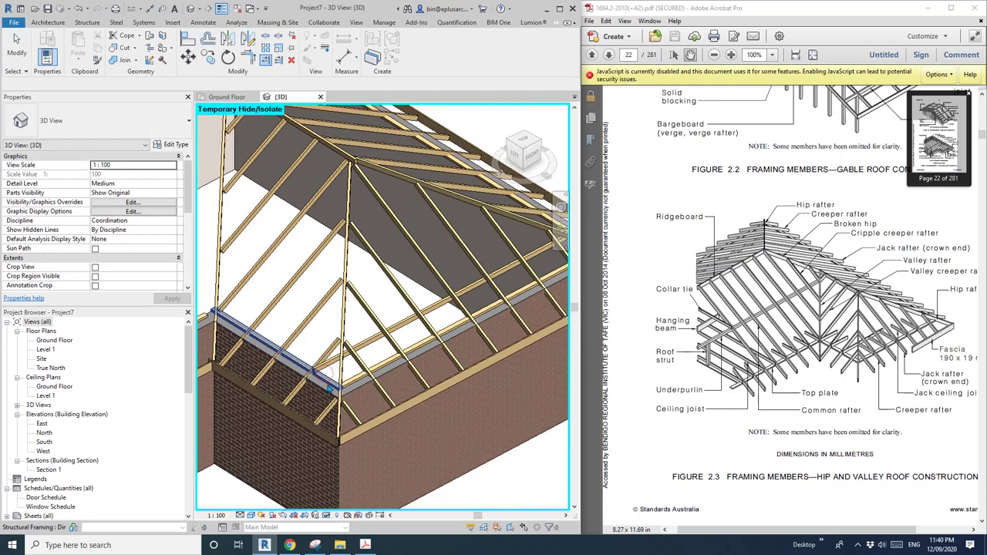
click(334, 359)
Step: Copy the trimmed ceiling joist repeatedly at 800 mm spacing along the hip-end top plate
shift+middle_drag(332, 359, 368, 399)
scroll(321, 369, down, 2)
key(c)
key(o)
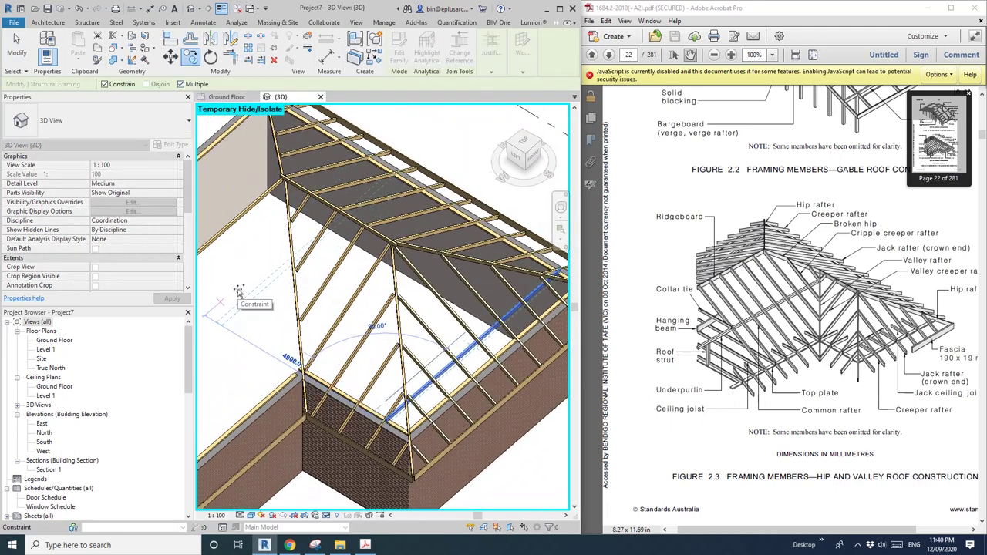
key(Return)
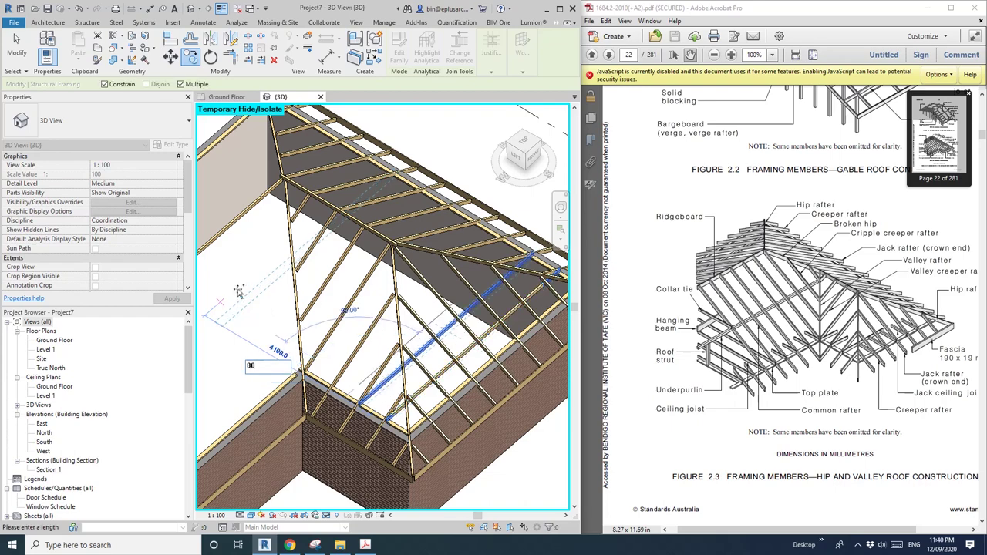
key(Return)
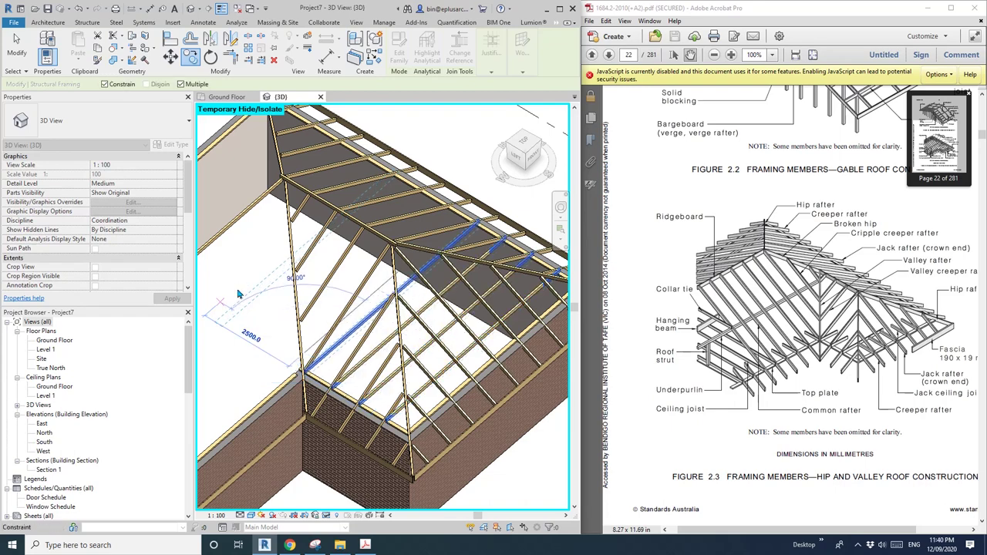
key(Escape)
Step: Start a sketched structural beam system and set its work plane to the face of the ceiling joist nearest the hip corner
shift+middle_drag(285, 321, 369, 322)
scroll(386, 383, up, 2)
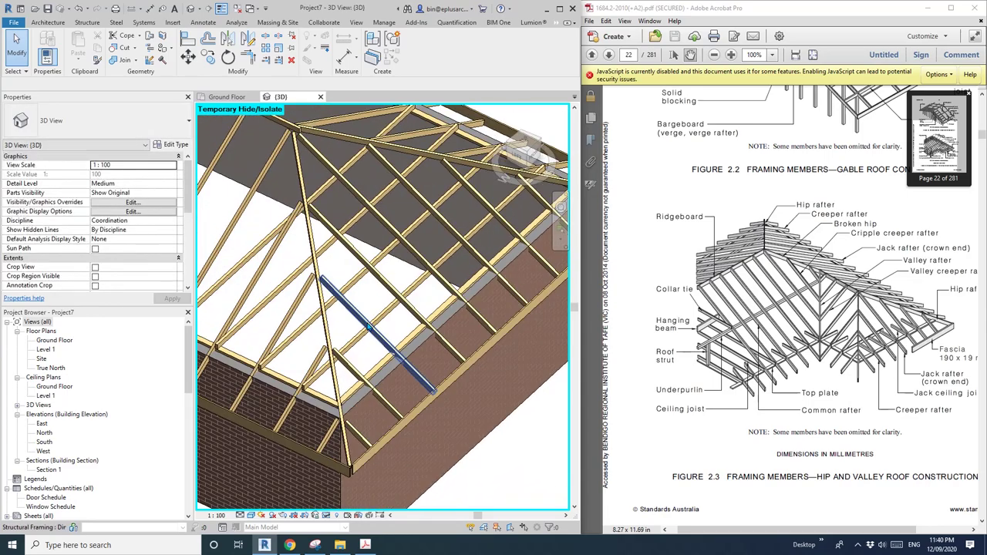
scroll(359, 359, up, 5)
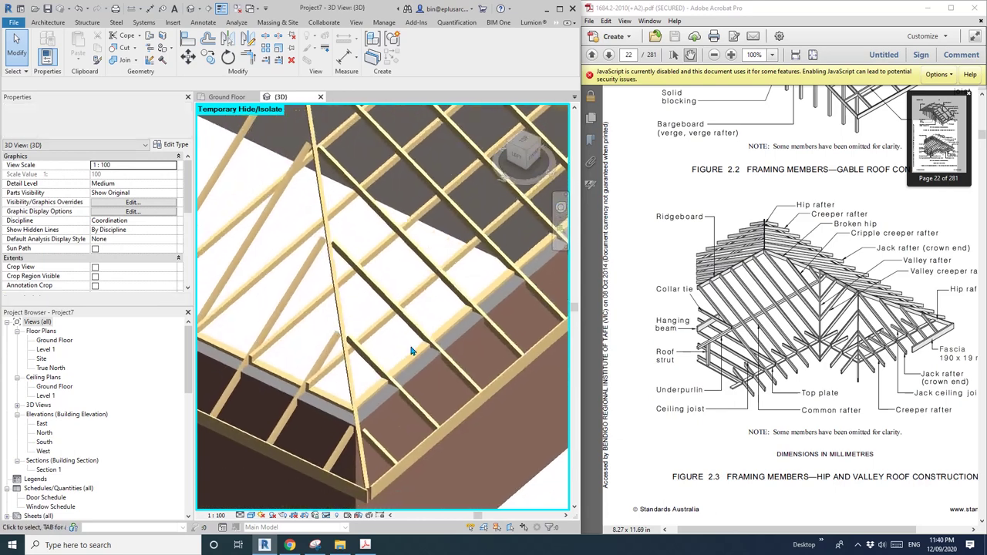
scroll(409, 353, down, 3)
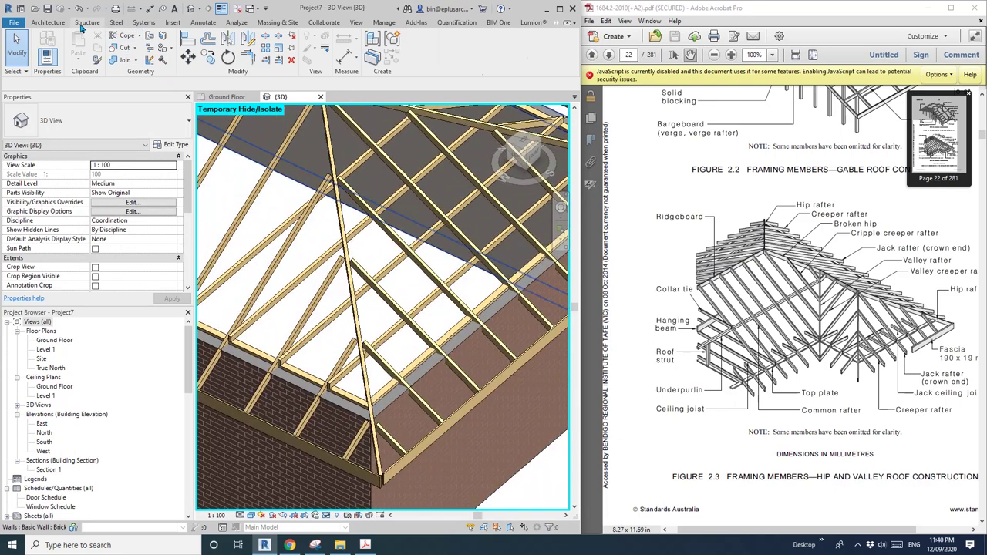
click(85, 22)
mouse_move(287, 179)
shift+middle_down()
mouse_move(309, 202)
mouse_move(282, 182)
shift+middle_up()
click(121, 61)
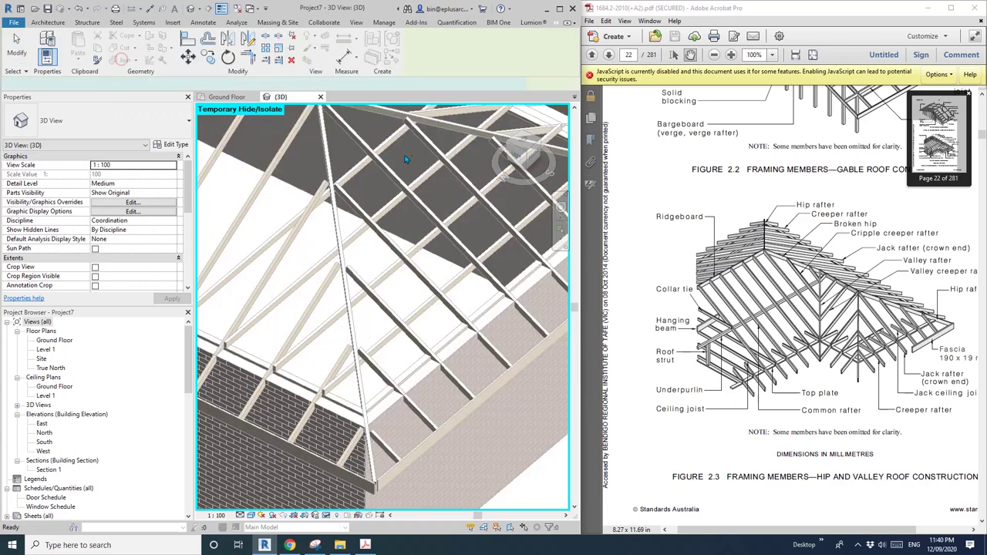
click(521, 56)
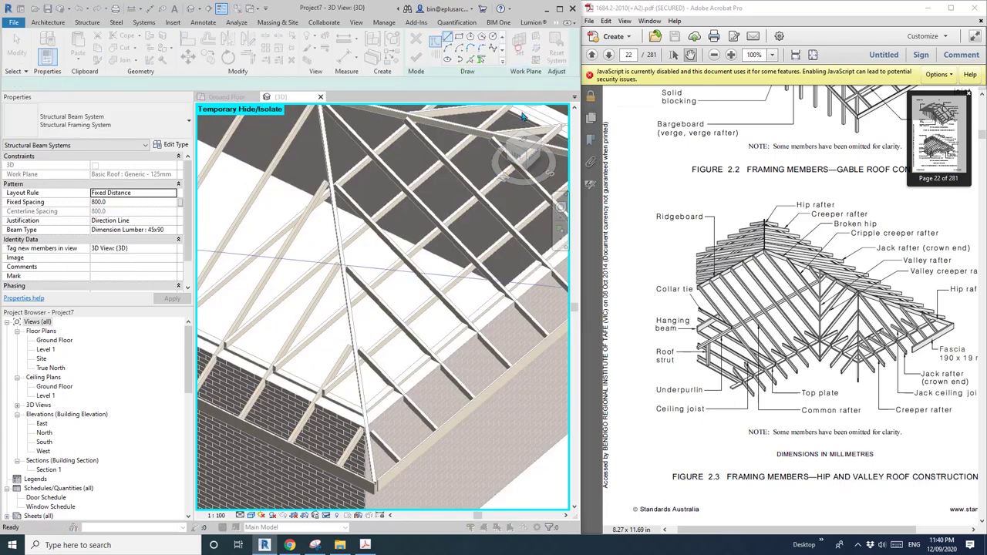
click(355, 285)
middle_drag(370, 401, 355, 333)
scroll(414, 384, up, 4)
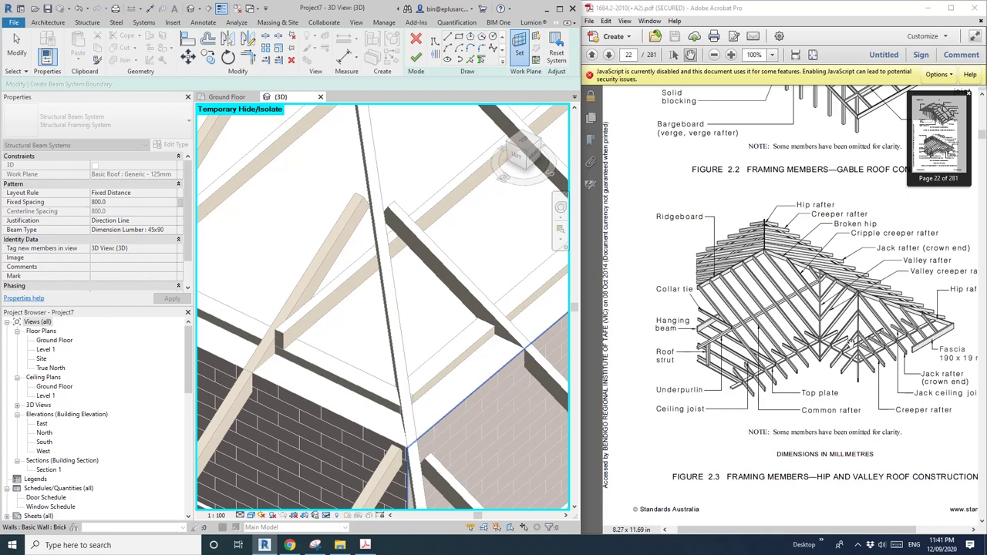
scroll(346, 321, down, 2)
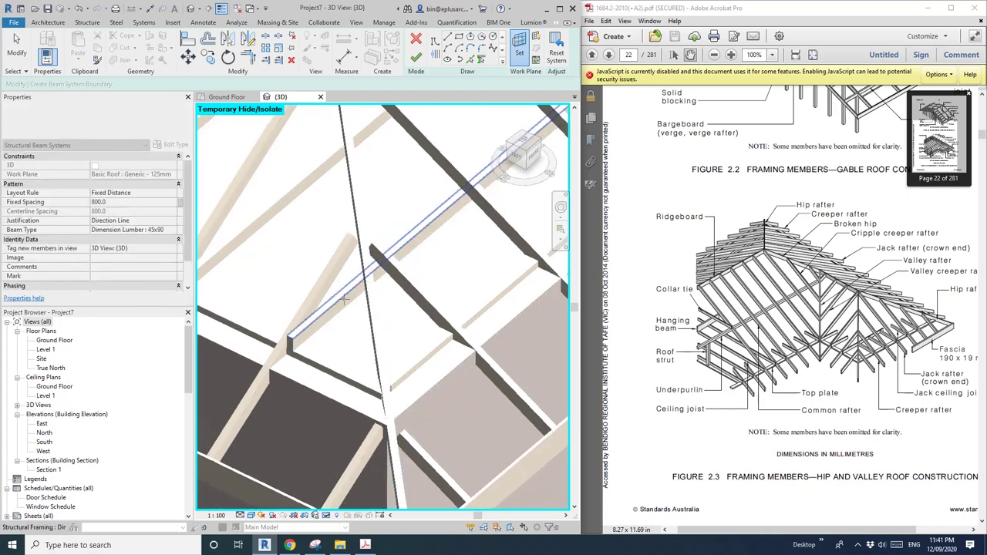
scroll(345, 297, up, 2)
click(344, 295)
scroll(340, 330, down, 2)
middle_drag(373, 337, 350, 355)
Step: Pick beam system boundary lines along the outermost ceiling joist and the surrounding top plates
click(482, 61)
scroll(461, 279, down, 2)
middle_drag(462, 280, 432, 279)
click(371, 284)
click(407, 304)
shift+middle_drag(342, 340, 359, 343)
click(457, 193)
Step: Trim the corners of the beam system's boundary lines into a closed strip between the outermost joist and the wall
key(t)
key(r)
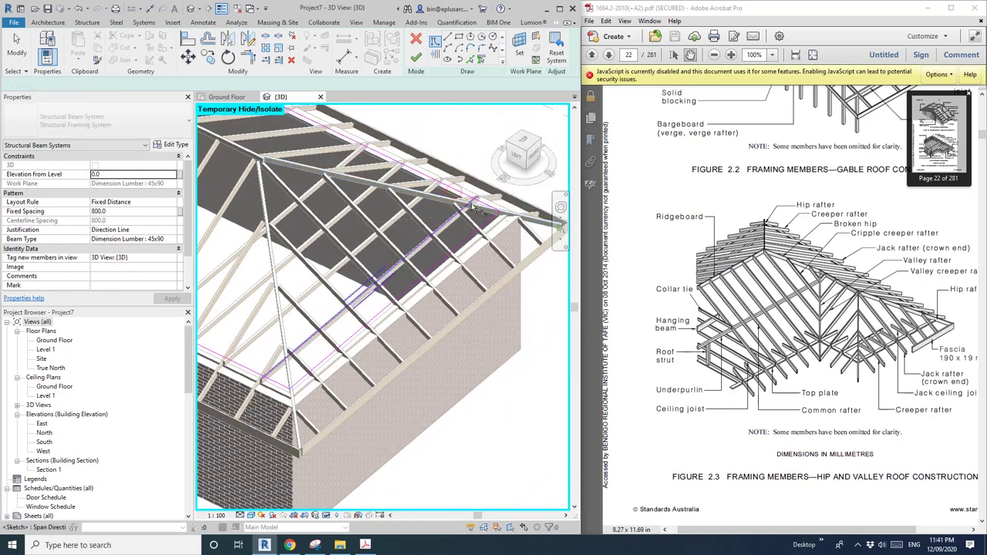
click(489, 206)
click(464, 215)
click(315, 341)
click(272, 386)
scroll(368, 311, down, 1)
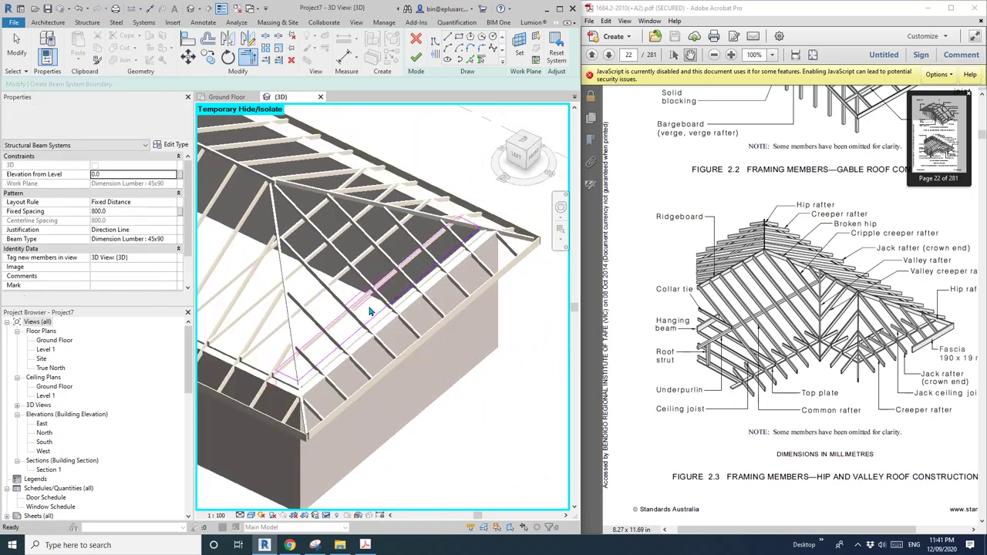
shift+middle_drag(368, 311, 372, 314)
key(Escape)
scroll(375, 309, up, 2)
Step: Set the beam direction parallel to the short boundary line at the hip corner
click(436, 58)
shift+middle_drag(434, 267, 411, 311)
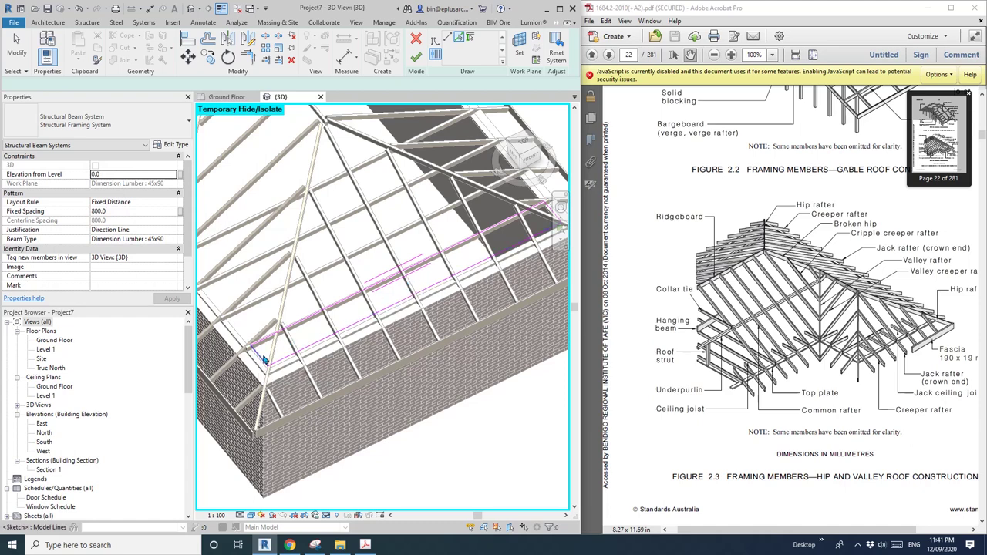
shift+middle_drag(282, 330, 170, 219)
Step: Set the beam system's justification to Beginning and finish the sketch
click(173, 204)
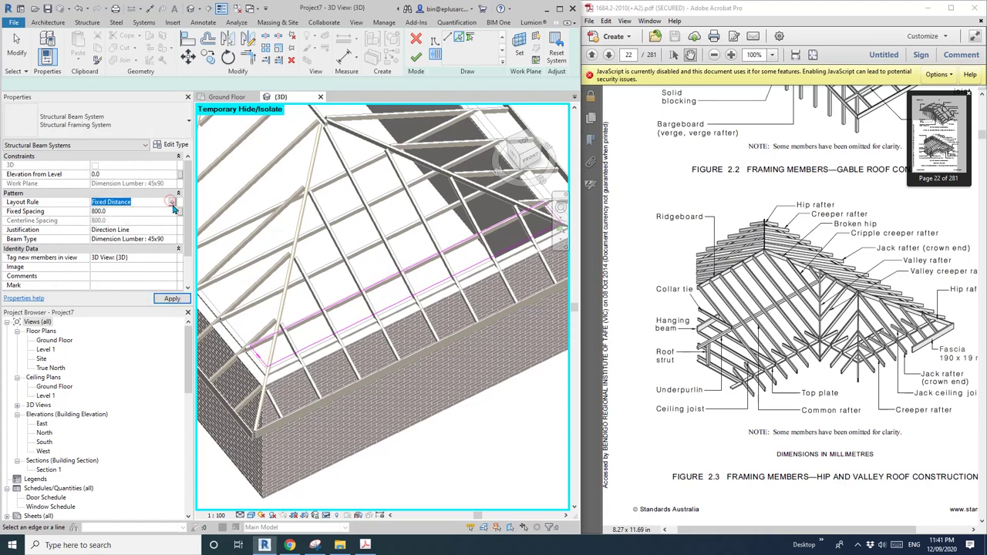
click(172, 230)
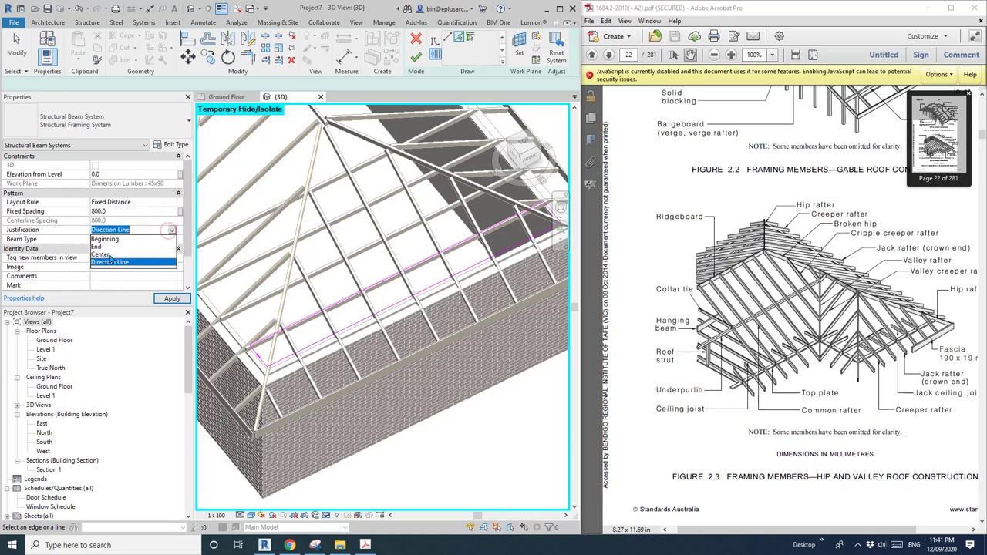
click(106, 241)
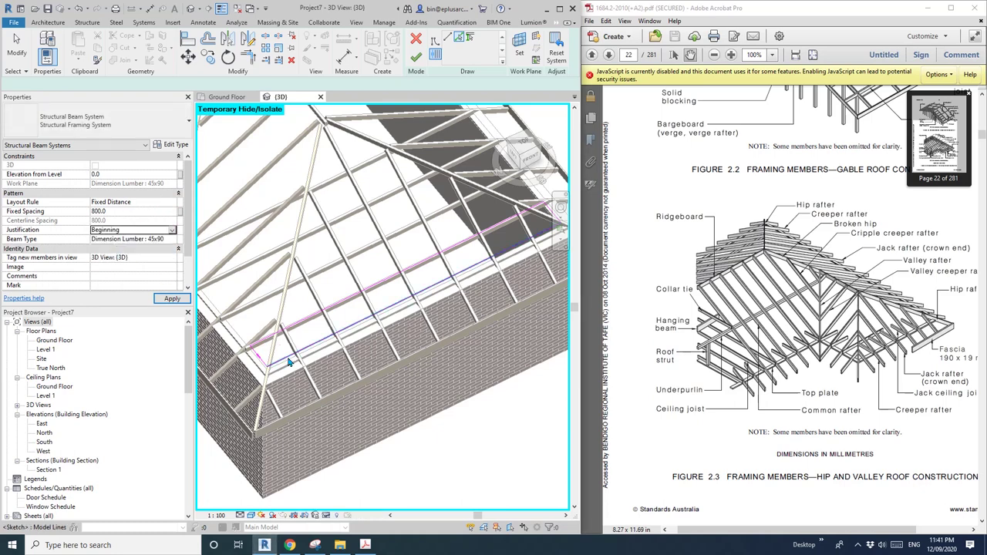
shift+middle_drag(326, 325, 387, 171)
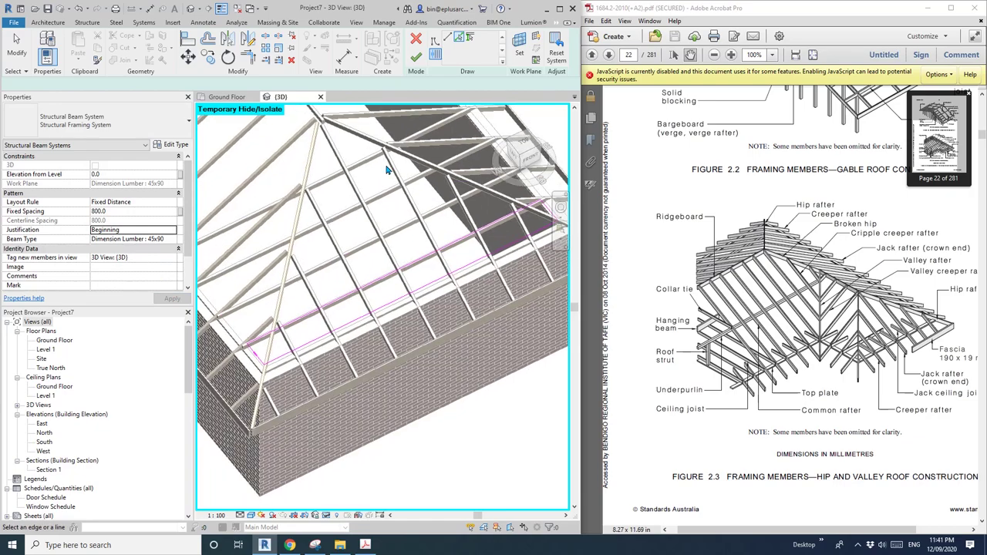
click(415, 64)
Step: Reopen the jack joist beam system's boundary for editing and set its justification to Direction Line
mouse_move(423, 297)
shift+middle_down()
mouse_move(378, 299)
mouse_move(381, 289)
shift+middle_up()
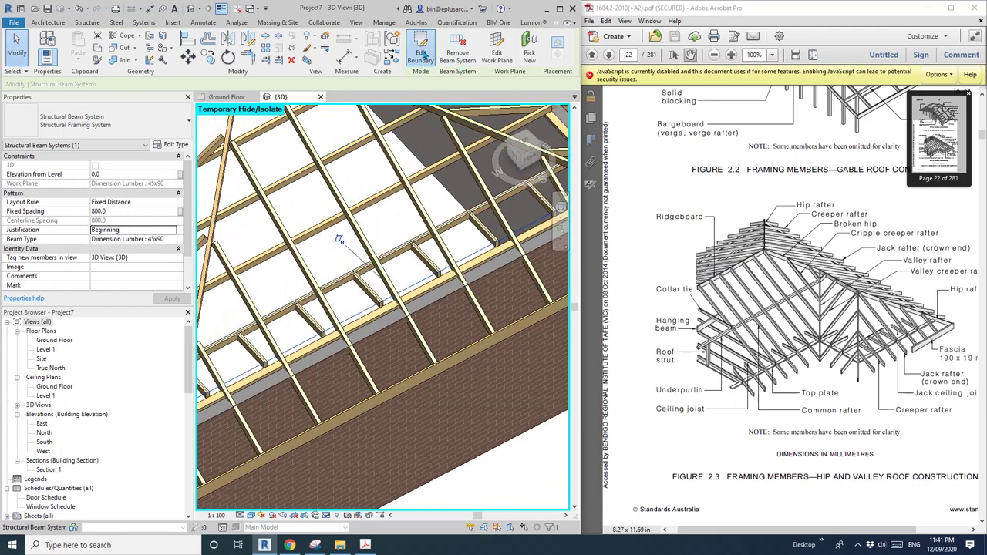
click(421, 54)
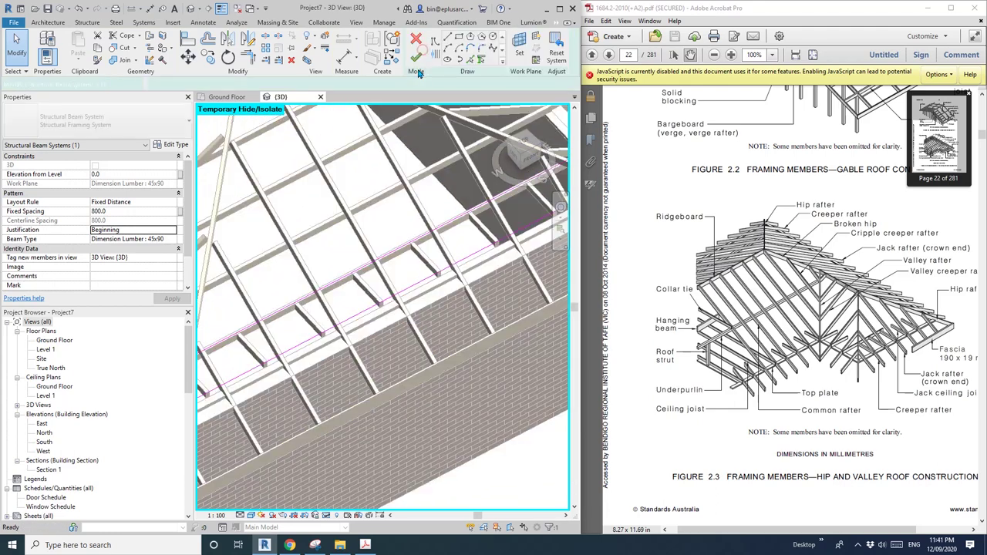
click(173, 232)
click(114, 263)
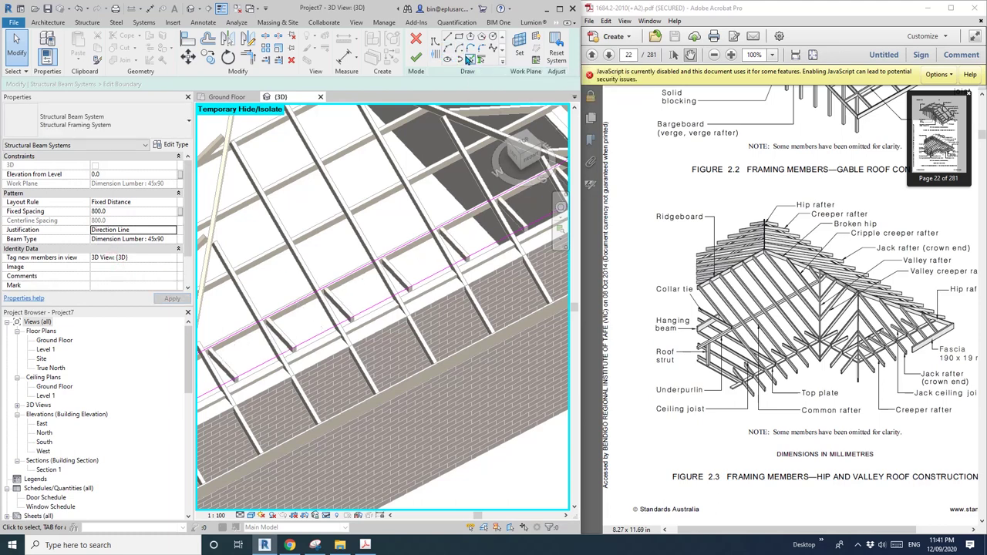
Step: Sketch a line alongside a middle rafter, across the strip between the two long boundary lines
click(448, 41)
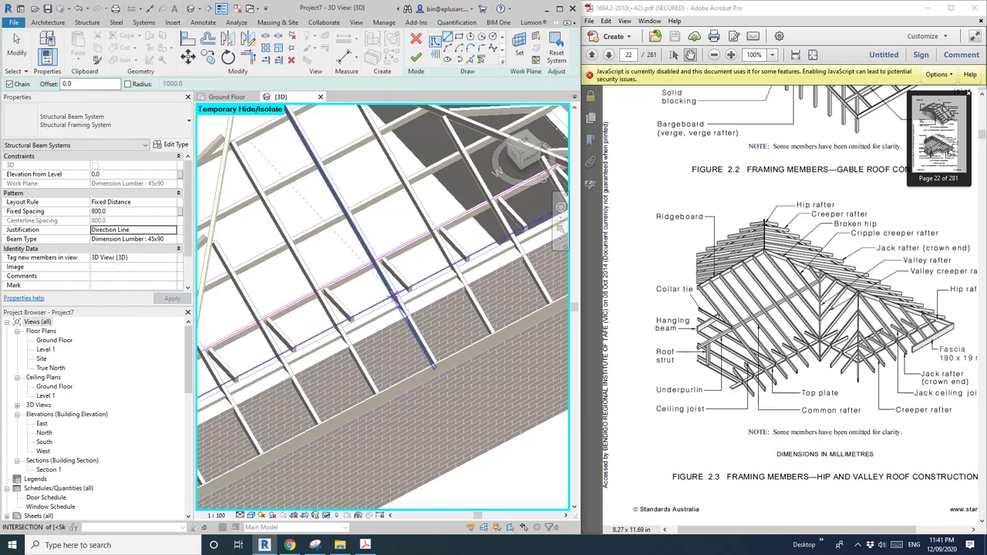
mouse_move(394, 305)
shift+middle_down()
mouse_move(373, 315)
mouse_move(389, 276)
mouse_move(382, 225)
shift+middle_up()
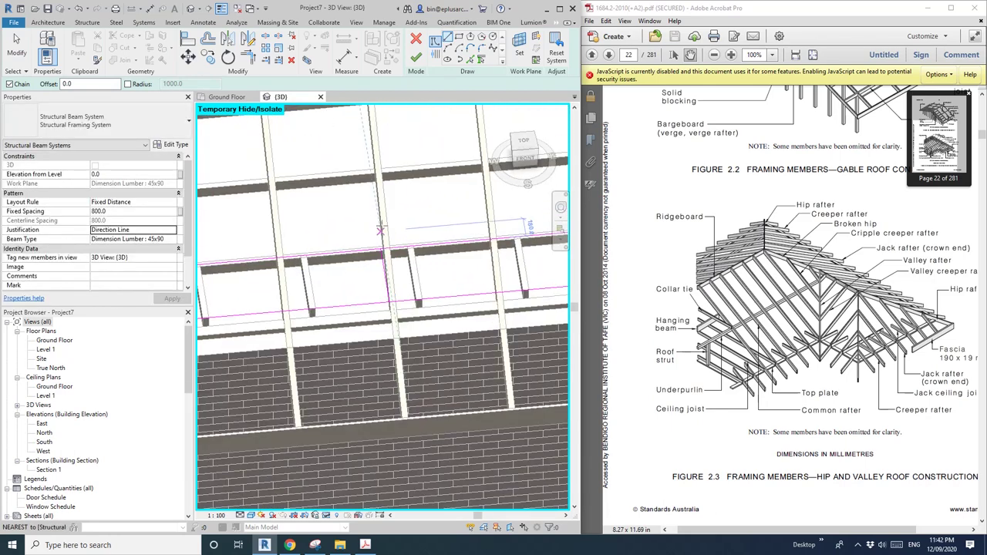
key(Escape)
key(Escape)
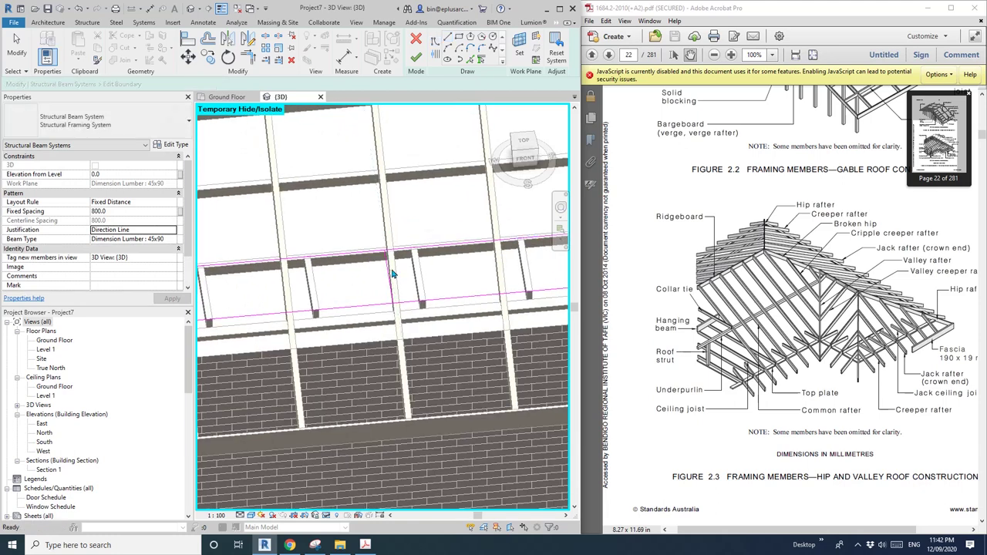
Step: Move the sketched cross line sideways by 45/2 mm and try to finish the boundary edit
click(388, 275)
scroll(387, 279, up, 2)
key(m)
key(m)
key(v)
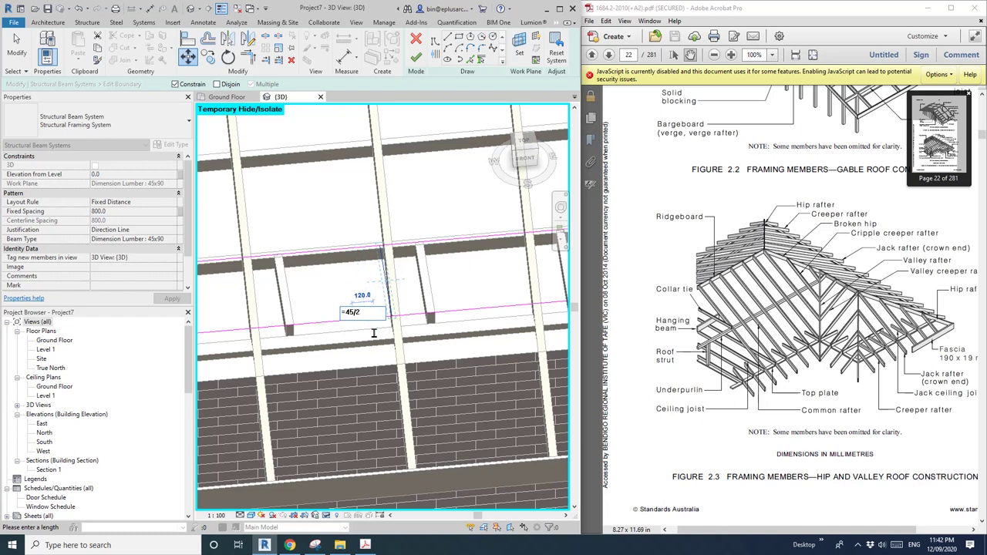
text(=45/2)
key(Return)
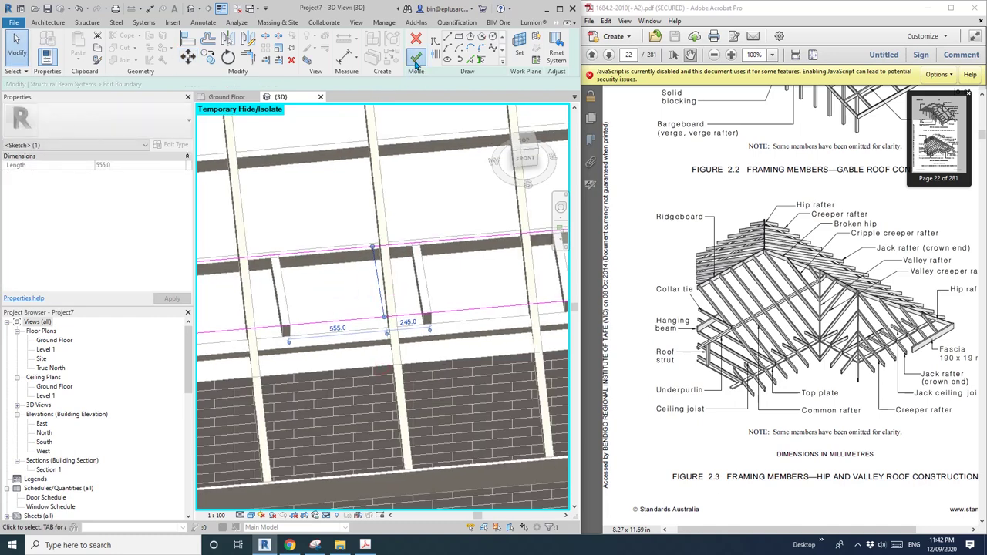
click(415, 61)
click(809, 463)
Step: Make the sketched cross line beside the rafter the beam direction
scroll(443, 307, down, 5)
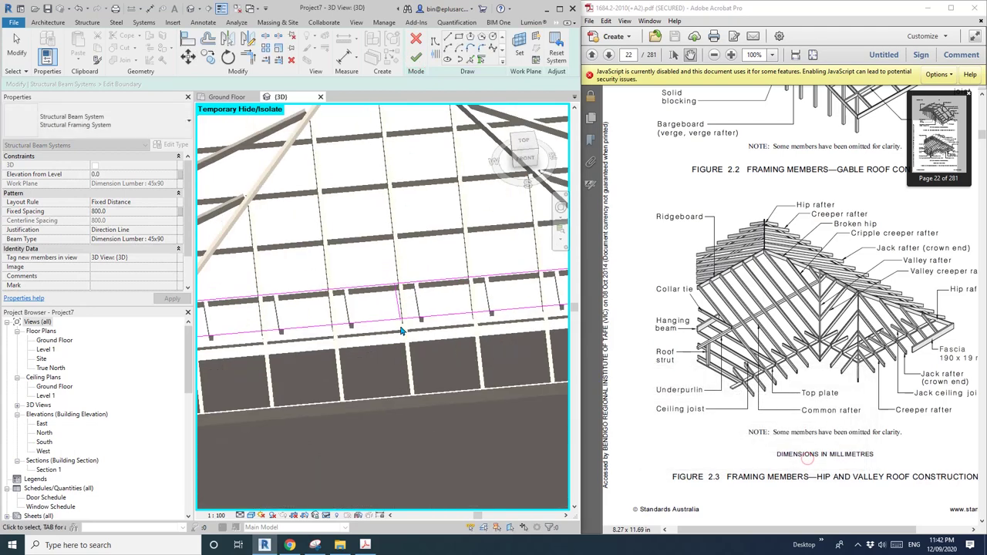
scroll(425, 303, up, 2)
shift+middle_drag(424, 302, 382, 297)
click(436, 57)
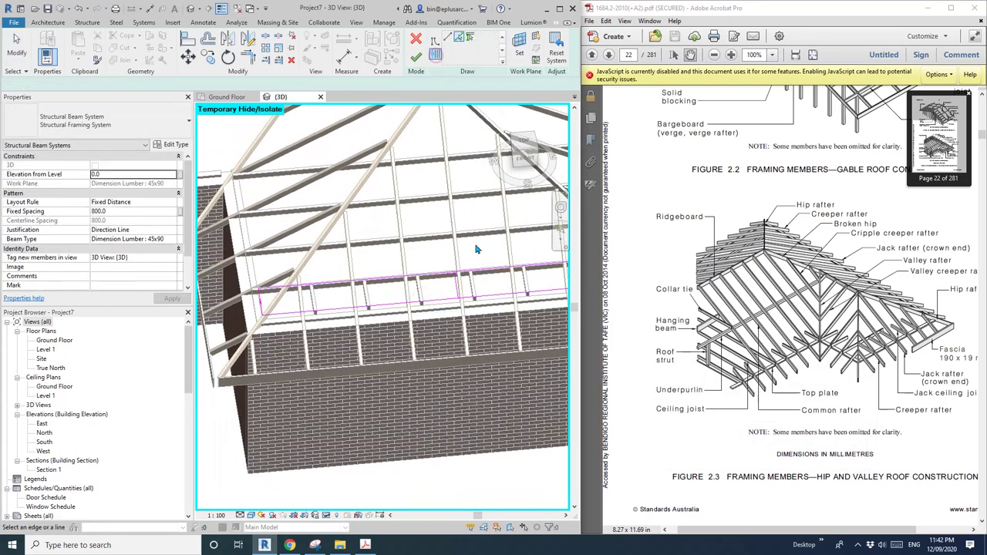
click(468, 302)
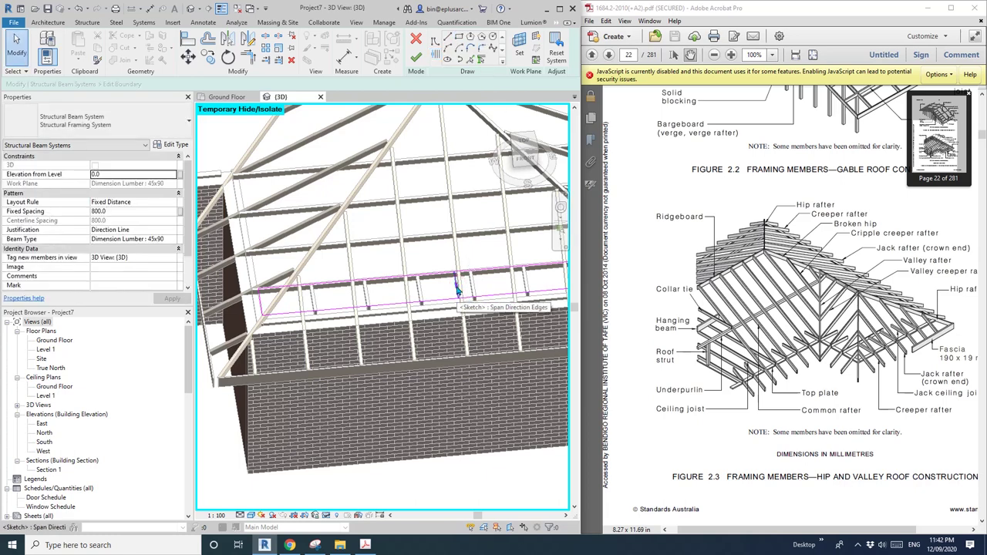
Step: Try to finish the boundary edit, and delete the sketched cross line
click(416, 58)
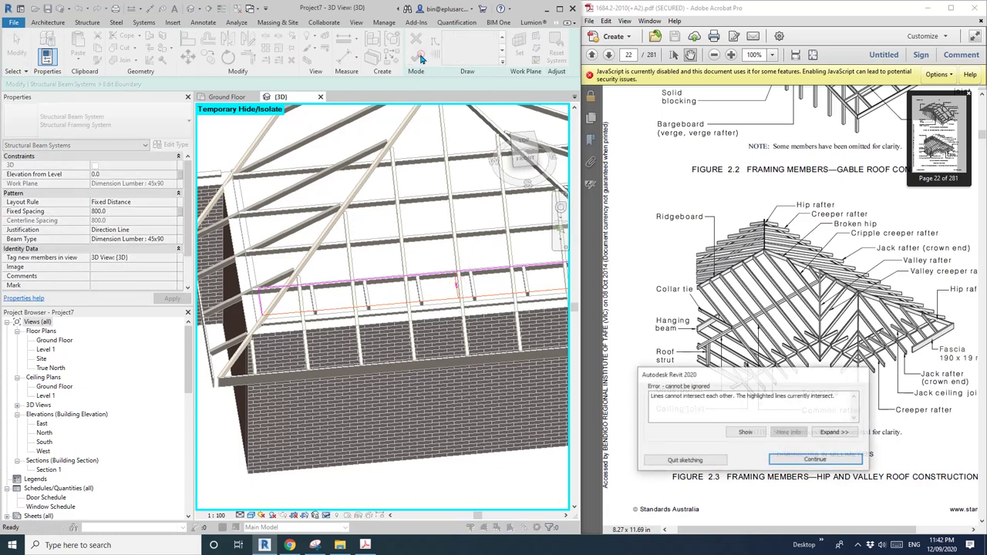
click(816, 459)
scroll(465, 291, up, 3)
click(453, 283)
Step: Sketch the beam direction line alongside a middle rafter, between the two long boundary lines of the jack ceiling joist strip
scroll(476, 297, down, 2)
mouse_move(479, 298)
middle_down()
mouse_move(364, 288)
mouse_move(504, 271)
mouse_move(430, 285)
mouse_move(404, 273)
middle_up()
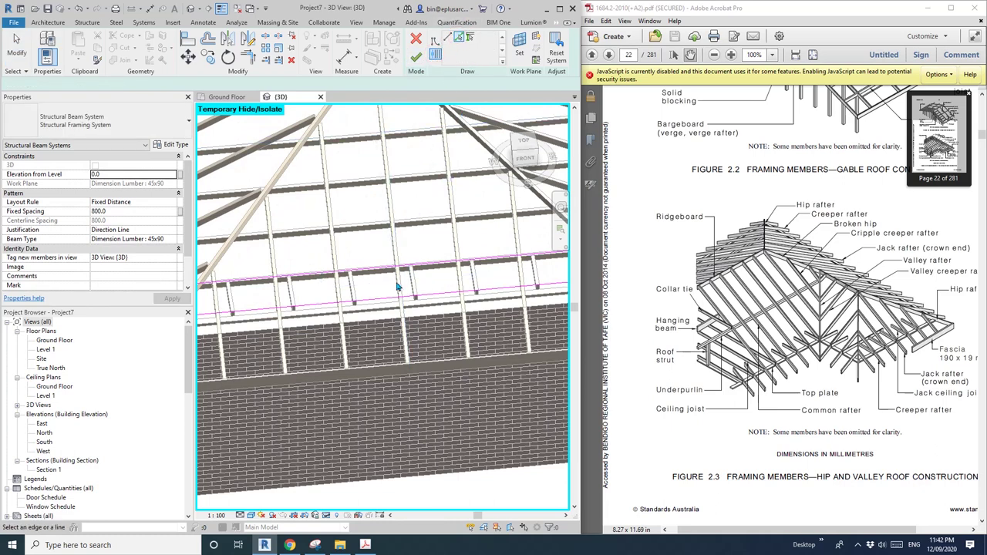
shift+middle_drag(370, 248, 392, 262)
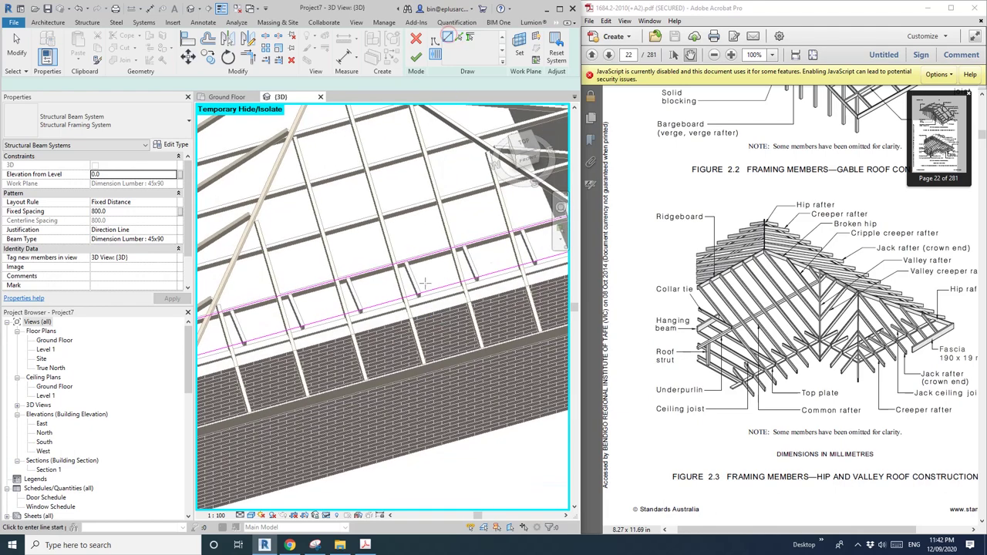
scroll(392, 261, up, 2)
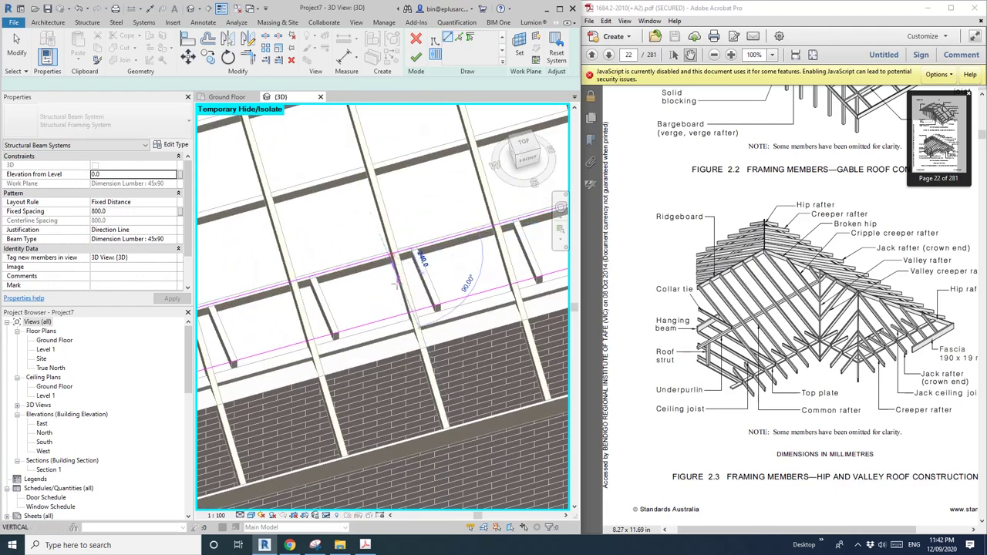
click(389, 256)
click(410, 314)
mouse_move(410, 313)
shift+middle_down()
mouse_move(395, 299)
mouse_move(408, 282)
mouse_move(399, 280)
shift+middle_up()
key(Escape)
Step: Move the beam direction line sideways by 22.5 mm and finish the boundary edit
scroll(397, 291, up, 2)
click(399, 282)
key(m)
key(v)
click(380, 291)
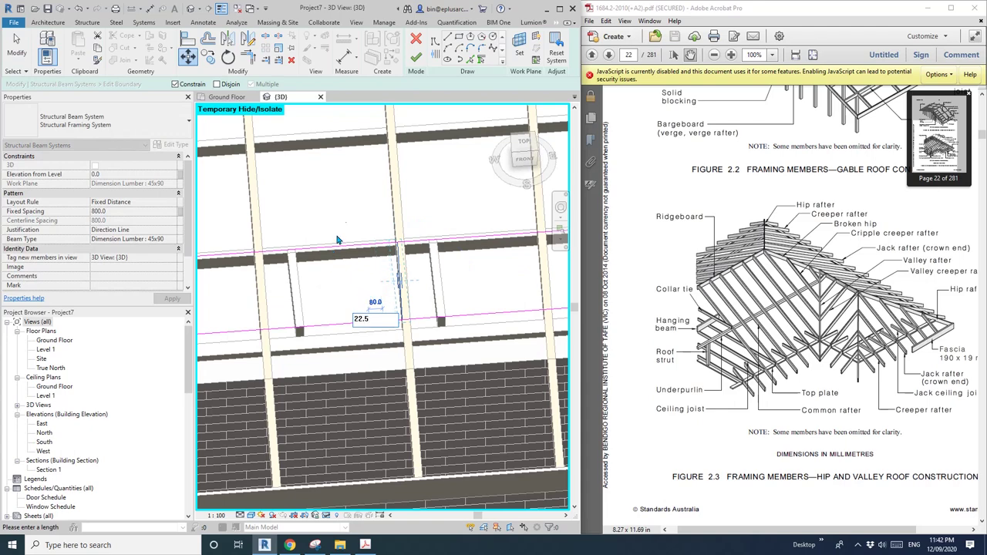
key(Return)
click(416, 58)
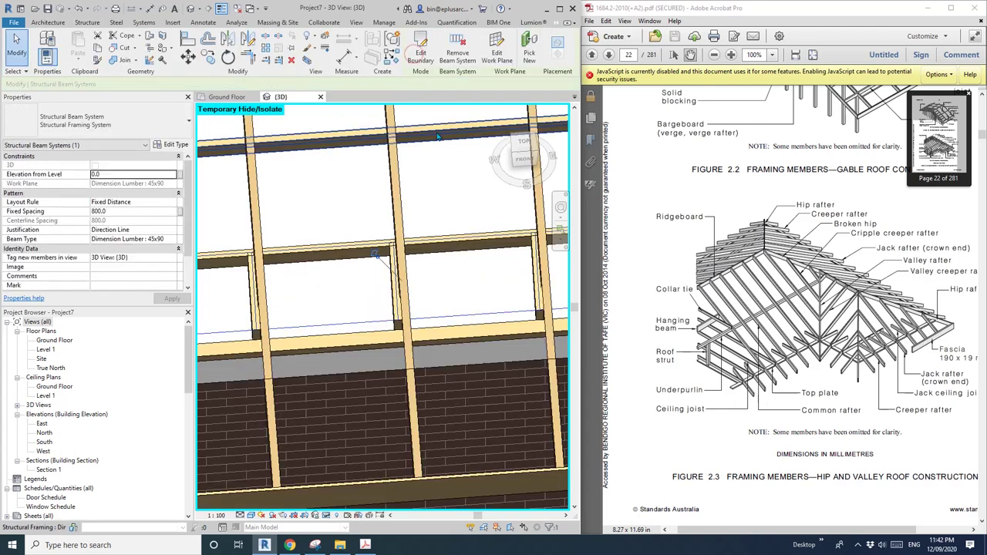
Step: Reopen the jack ceiling joists' boundary, align its outer line with the wall top plate, and finish the edit
mouse_move(419, 326)
shift+middle_down()
mouse_move(413, 308)
mouse_move(492, 295)
shift+middle_up()
scroll(445, 324, up, 1)
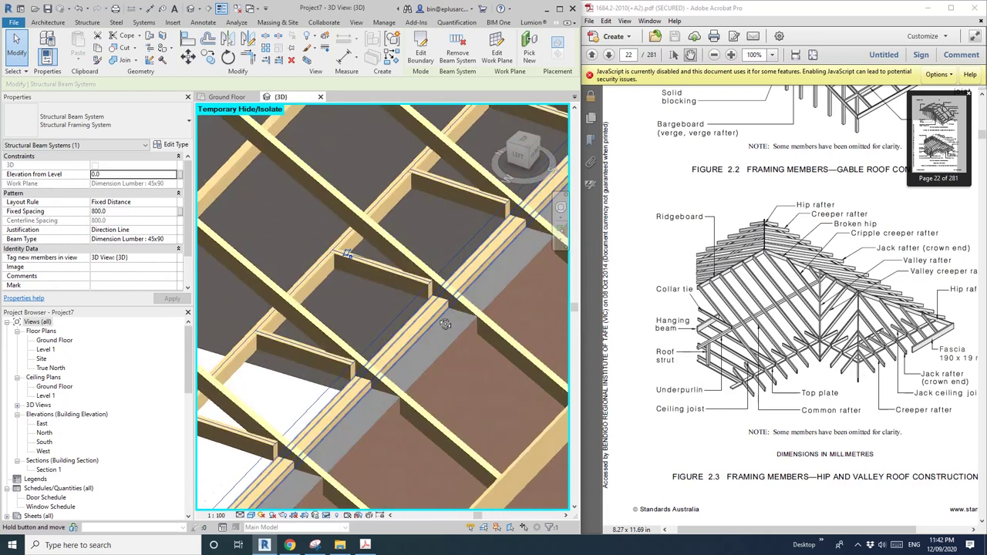
shift+middle_drag(445, 324, 413, 299)
click(421, 52)
click(421, 52)
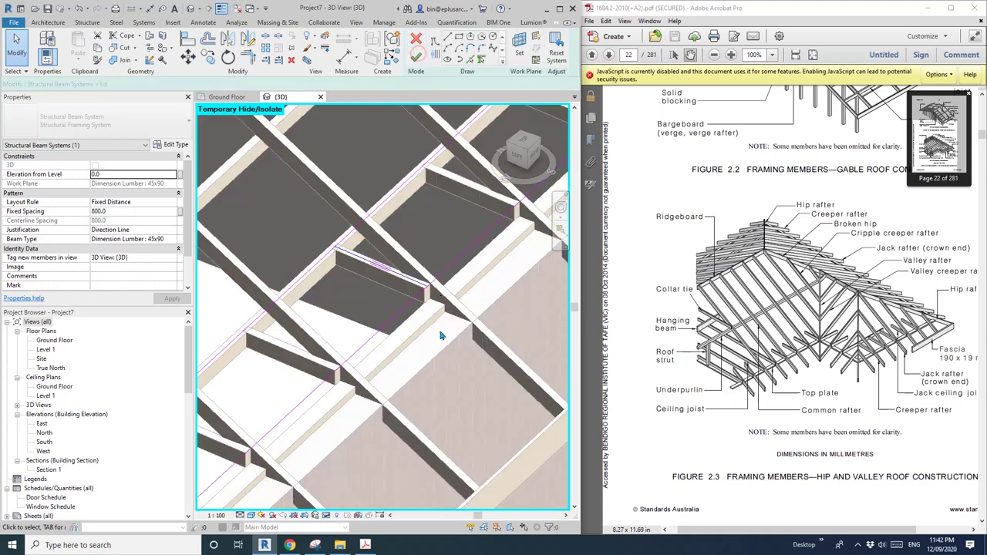
shift+middle_drag(440, 335, 425, 316)
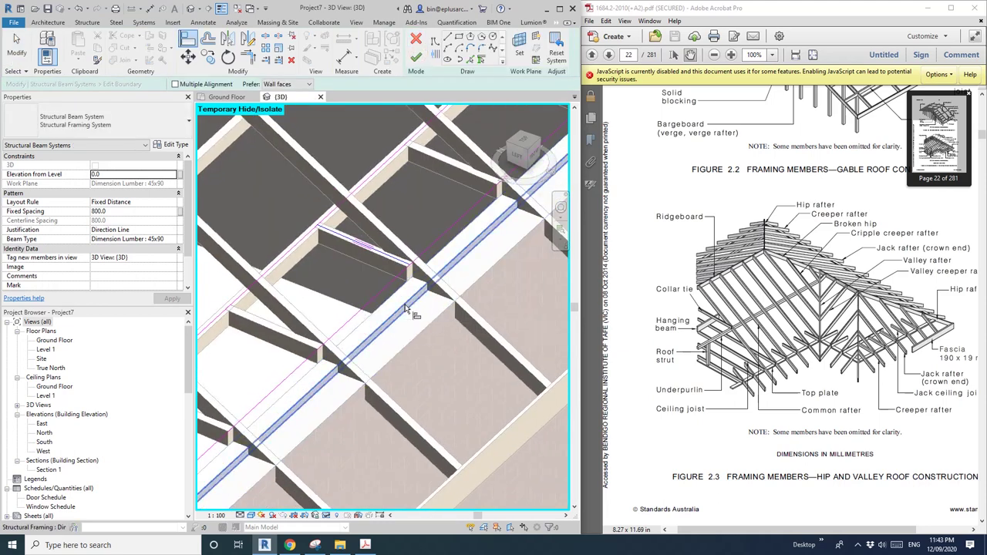
click(416, 57)
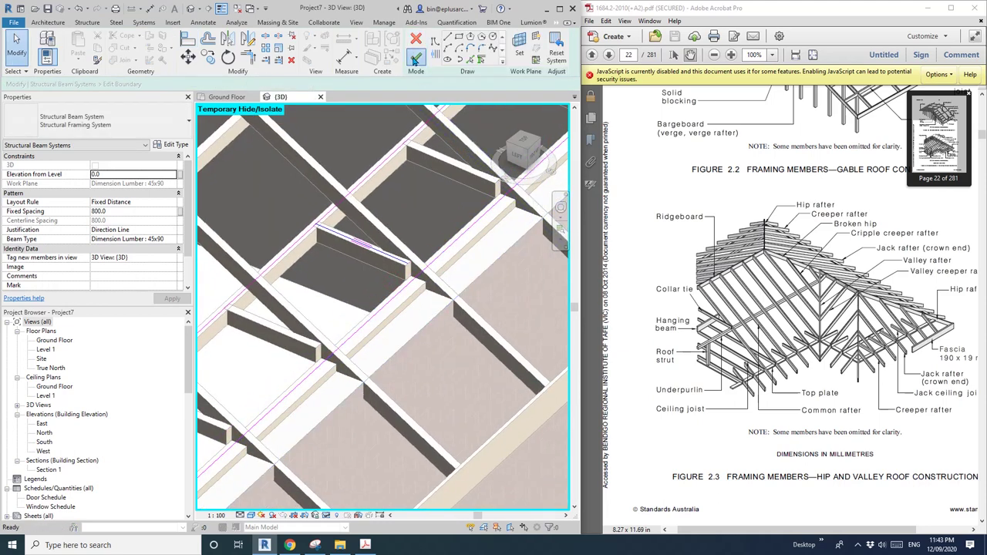
Step: Edit the boundary again to align its inner line with the side face of the adjoining ceiling joist, and finish
shift+middle_drag(478, 305, 386, 264)
double_click(385, 265)
scroll(370, 266, up, 5)
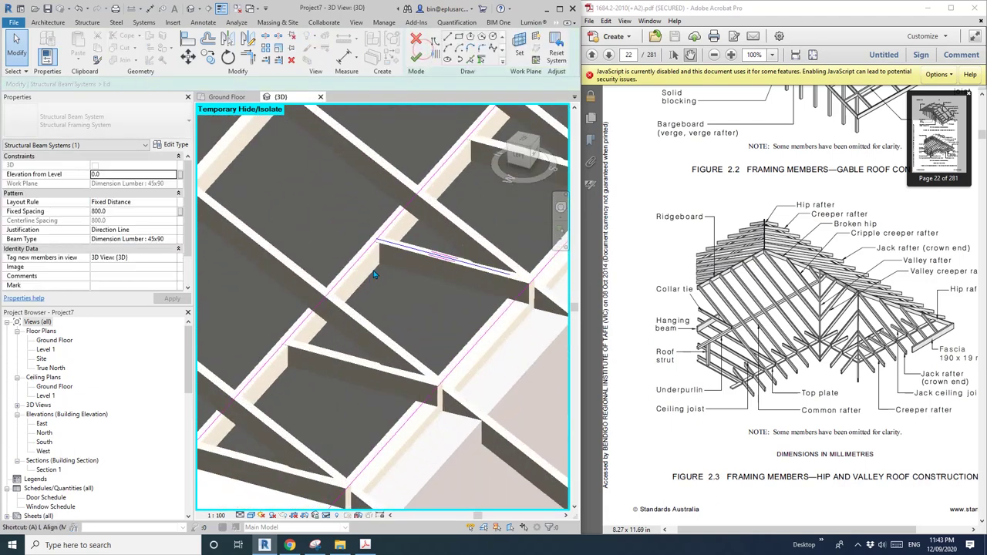
key(a)
key(l)
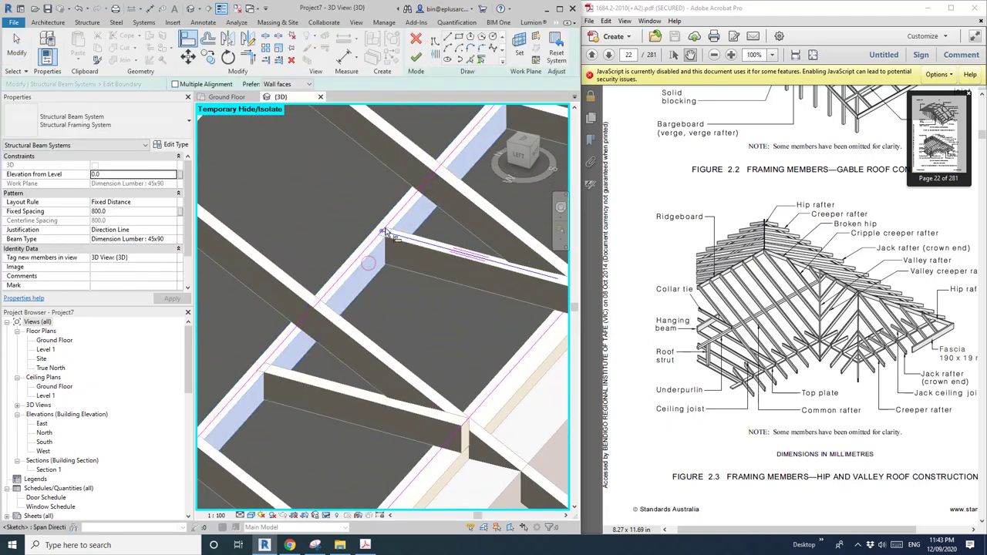
click(386, 232)
click(418, 61)
key(Escape)
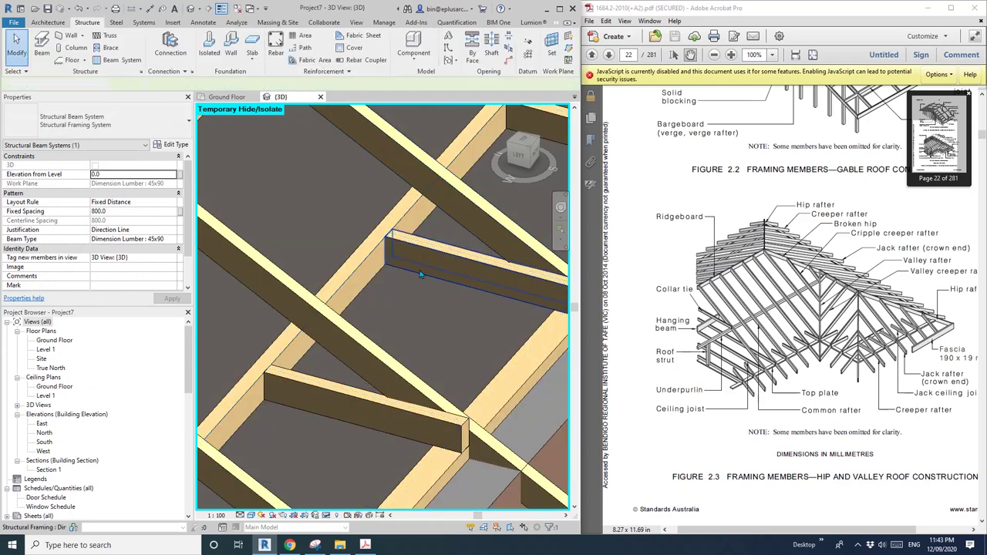
Step: Examine the jack ceiling joists, rafters and ceiling joists at the hip end from several angles against the reference diagram
scroll(463, 279, down, 5)
mouse_move(464, 284)
shift+middle_down()
mouse_move(465, 264)
mouse_move(486, 354)
mouse_move(359, 362)
mouse_move(318, 333)
mouse_move(442, 299)
shift+middle_up()
shift+middle_drag(498, 266, 460, 367)
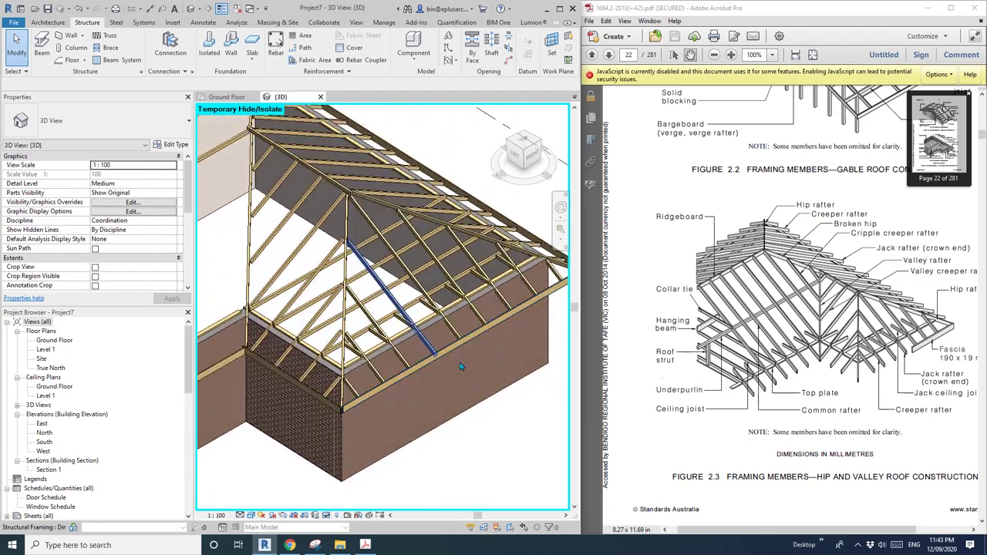
shift+middle_drag(358, 368, 296, 279)
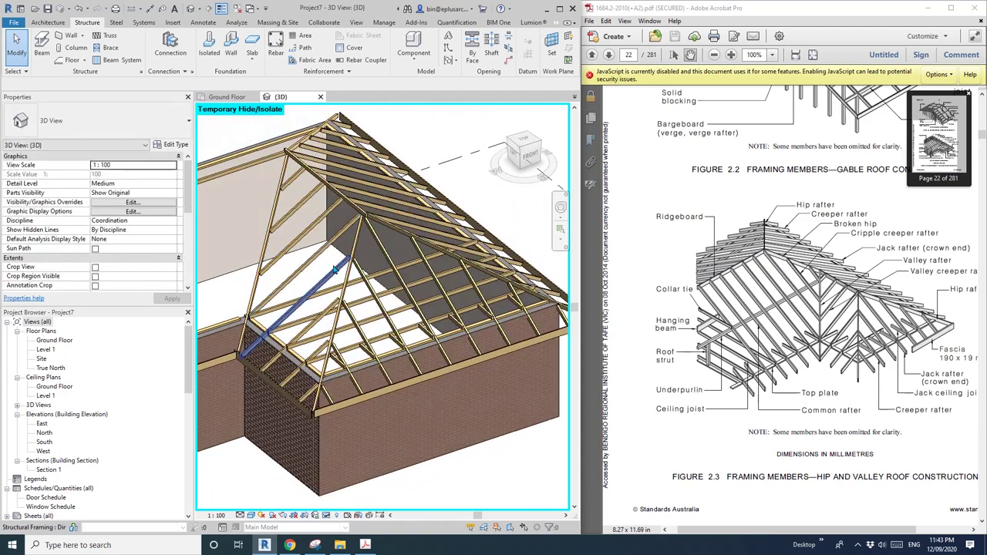
shift+middle_drag(377, 265, 340, 265)
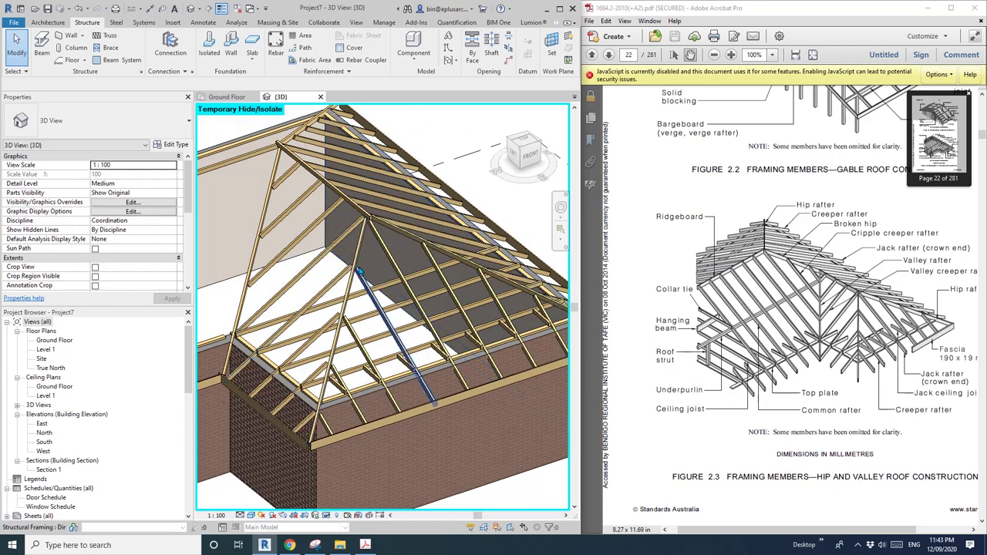
shift+middle_drag(420, 328, 438, 330)
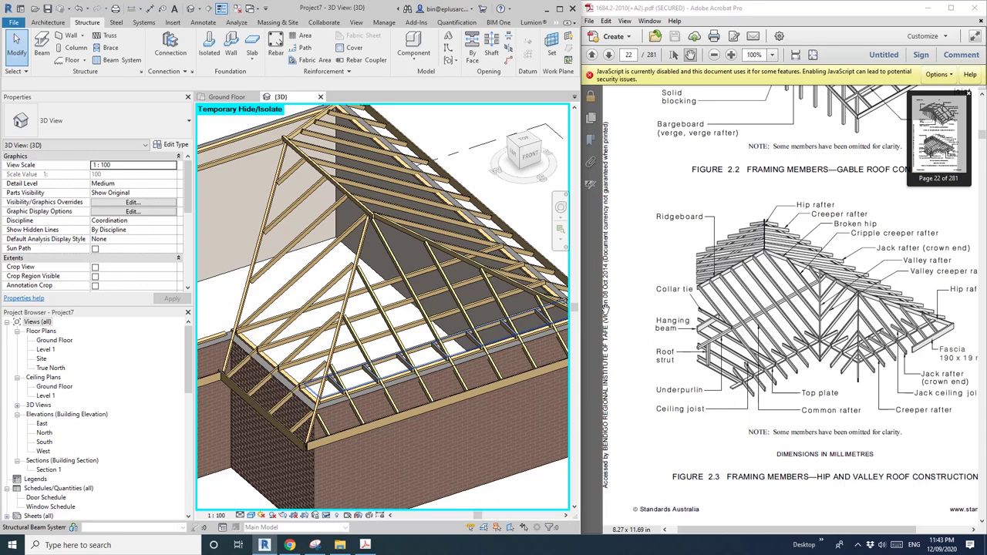
scroll(402, 331, down, 3)
shift+middle_drag(406, 358, 476, 323)
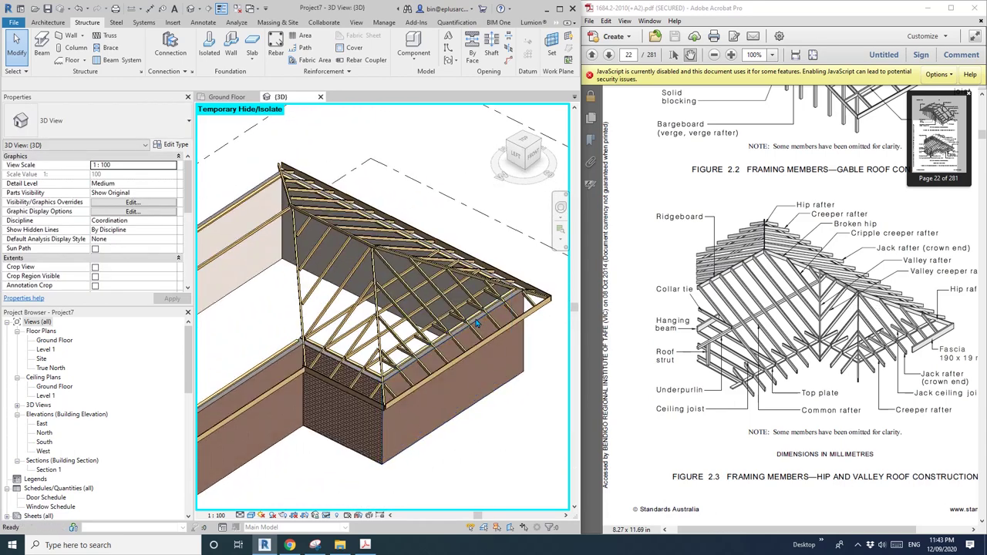
shift+middle_drag(495, 241, 463, 342)
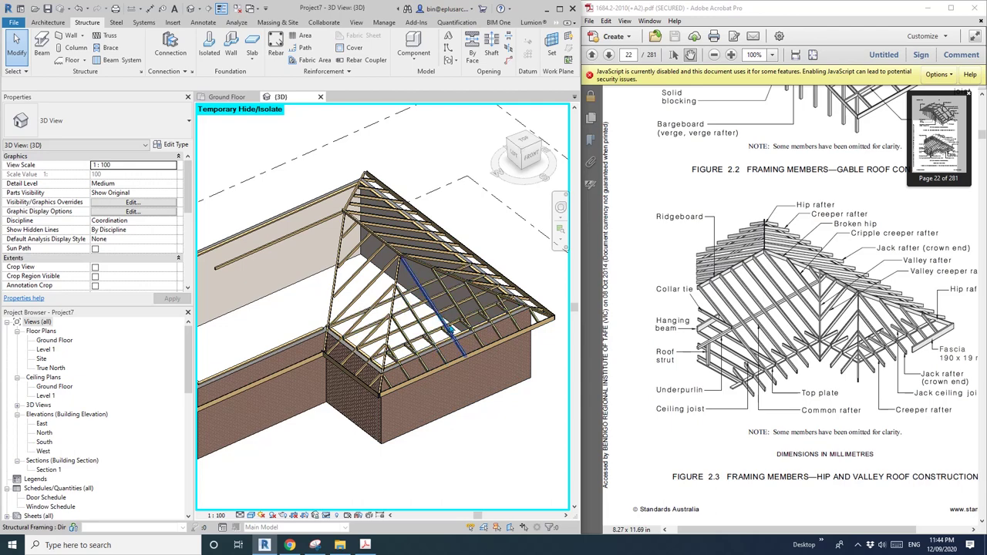
scroll(432, 336, up, 1)
shift+middle_drag(432, 335, 440, 317)
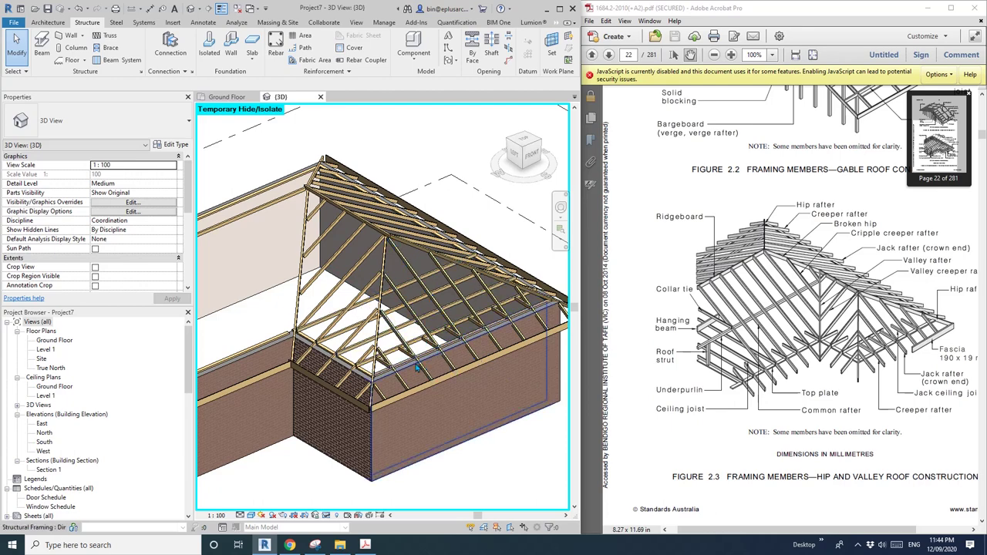
Step: Reset the temporary hide/isolate in the 3D view to bring back all hidden elements
scroll(378, 394, down, 3)
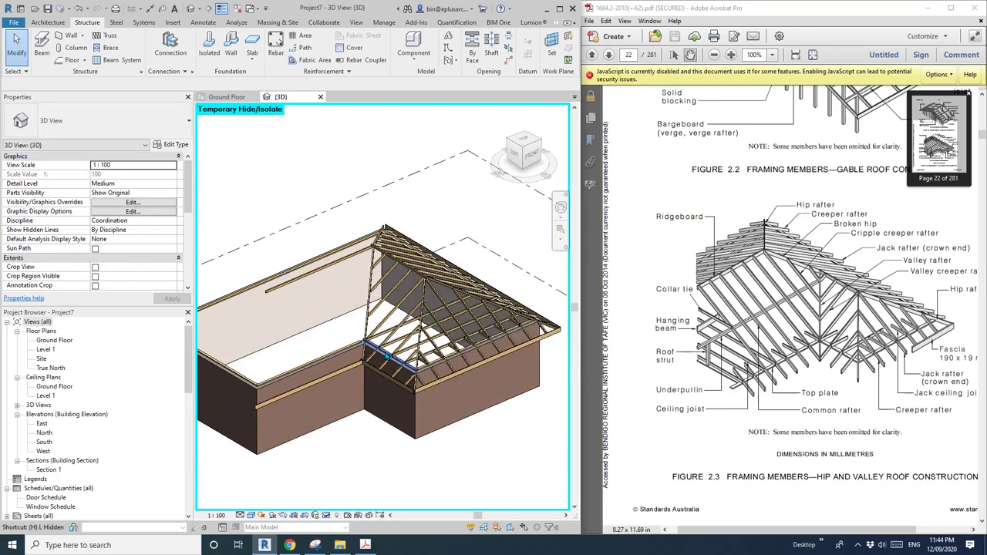
key(h)
key(r)
shift+middle_drag(392, 358, 425, 361)
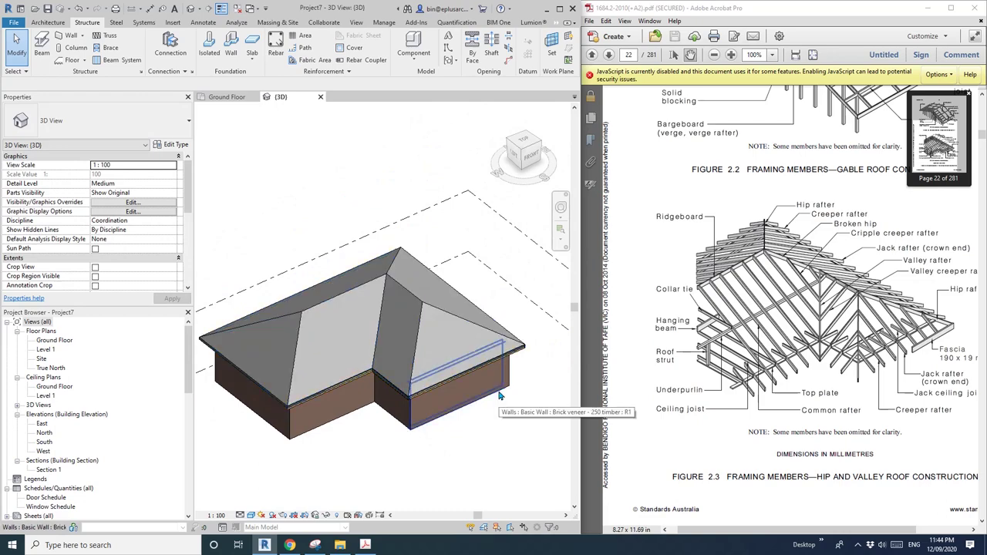